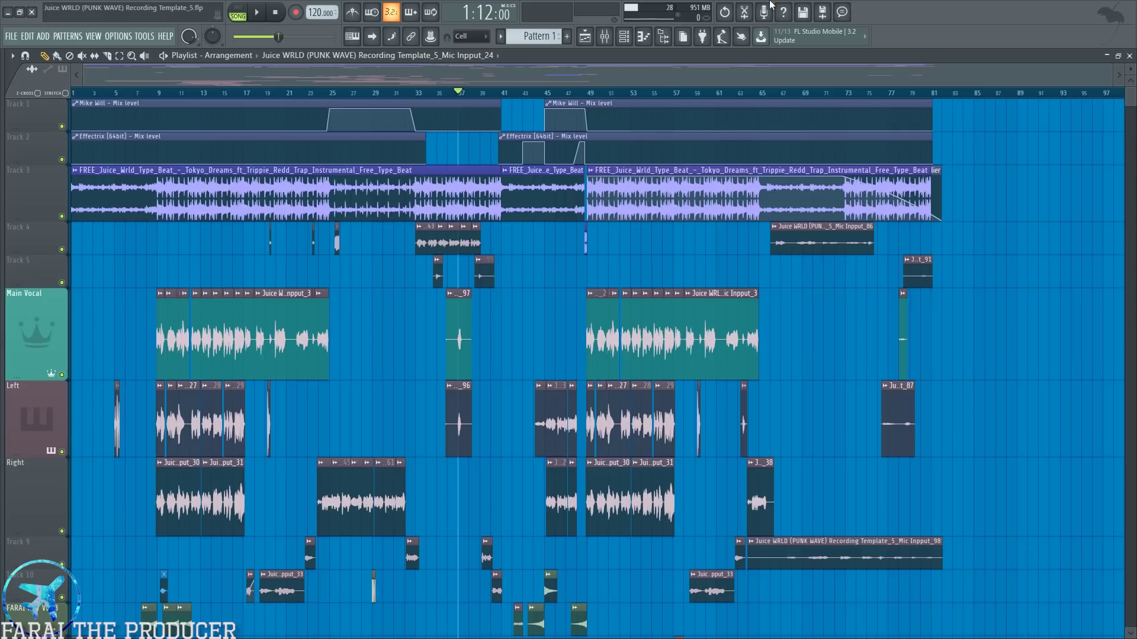
pyautogui.moveTo(459, 233); pyautogui.dragTo(655, 266)
pyautogui.moveTo(574, 307)
pyautogui.mouseDown()
pyautogui.moveTo(819, 322)
pyautogui.moveTo(827, 337)
pyautogui.mouseUp()
pyautogui.keyDown('ctrl'); pyautogui.click(828, 337); pyautogui.keyUp('ctrl')
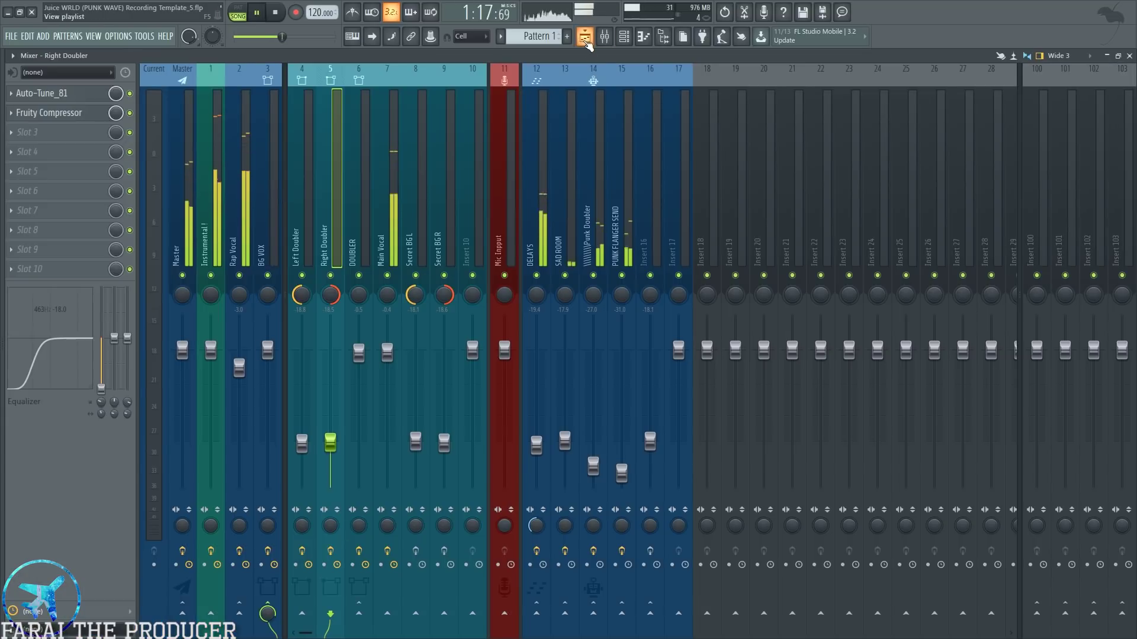
# - Return from the mixer to the playlist and examine the vocal clips between bars 37 and 57 during playback
pyautogui.click(585, 37)
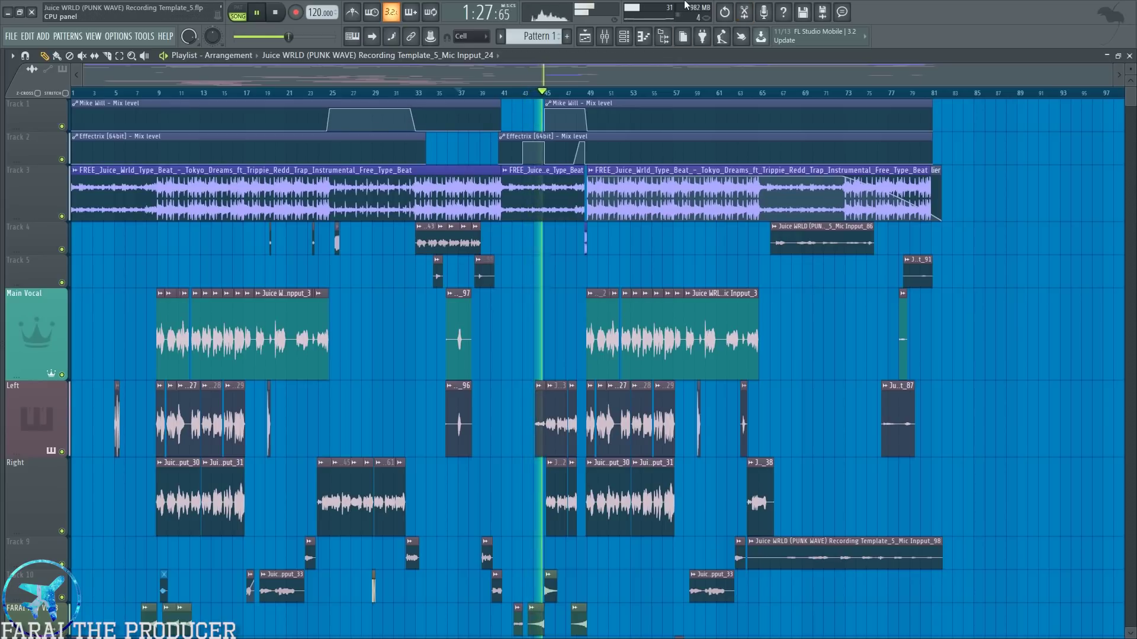
pyautogui.scroll(1, 564, 97)
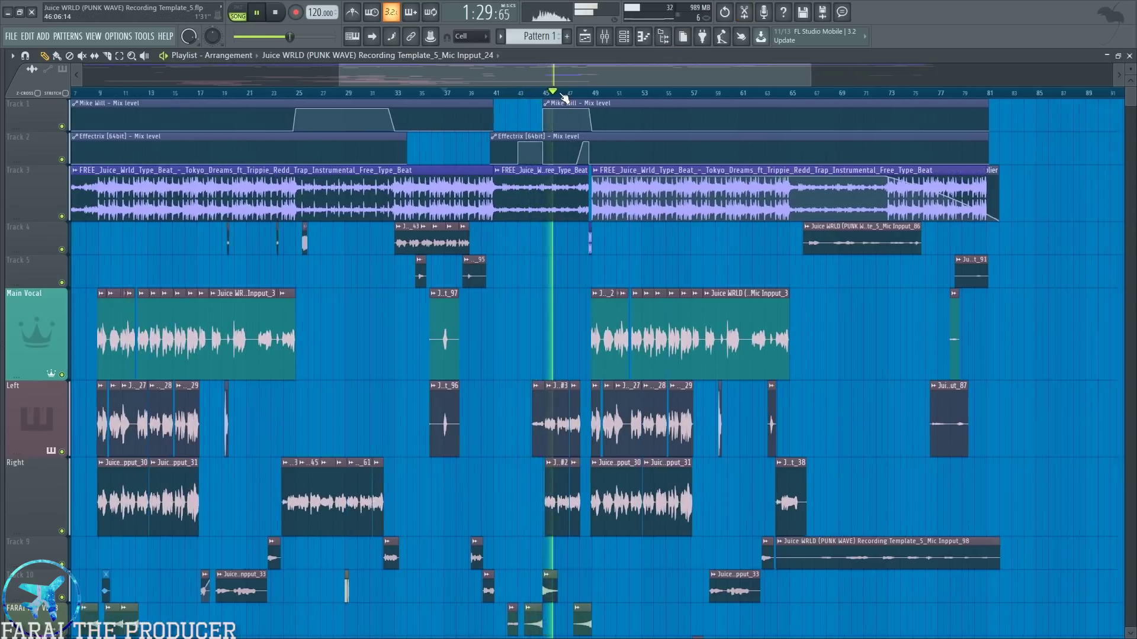
pyautogui.scroll(3, 564, 97)
pyautogui.moveTo(481, 414); pyautogui.dragTo(602, 406)
pyautogui.moveTo(507, 491); pyautogui.dragTo(627, 501)
pyautogui.keyDown('ctrl'); pyautogui.click(454, 507); pyautogui.keyUp('ctrl')
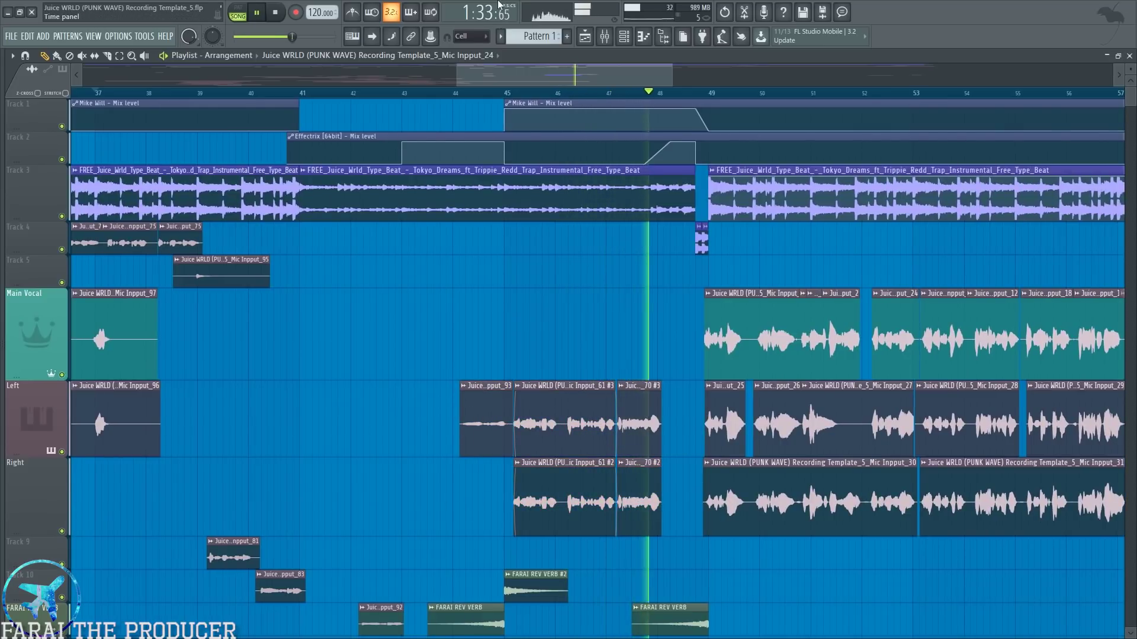
pyautogui.scroll(-3, 585, 238)
pyautogui.scroll(-1, 585, 238)
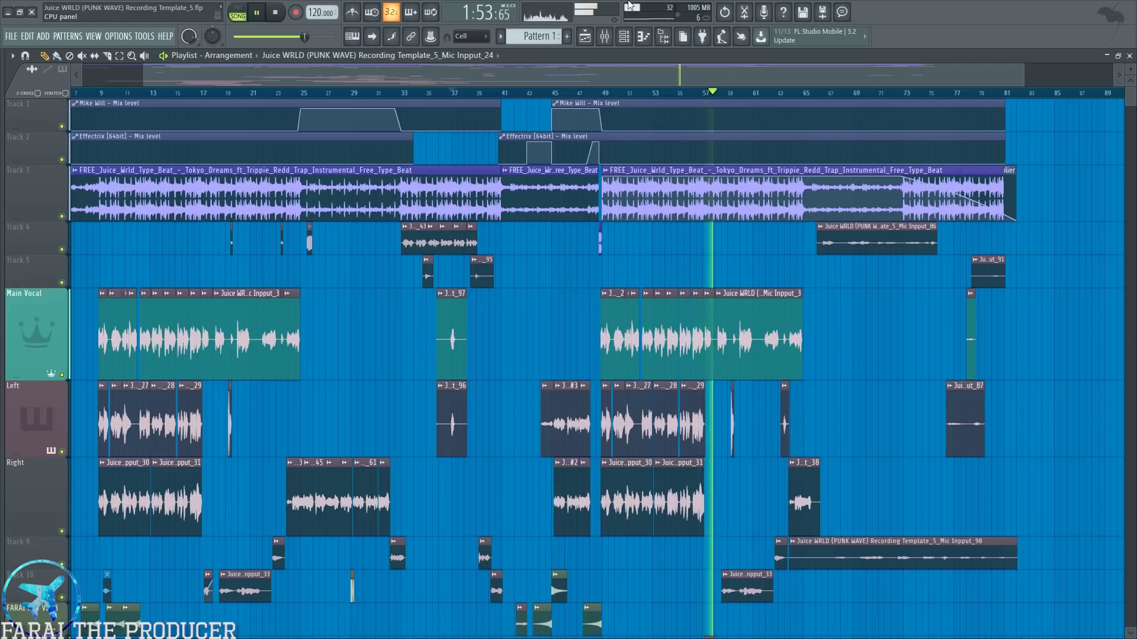
# - Look over the lower playlist tracks and the vocal clips around bars 54 to 68 while the song plays
pyautogui.scroll(-5, 702, 450)
pyautogui.moveTo(707, 505); pyautogui.dragTo(707, 439)
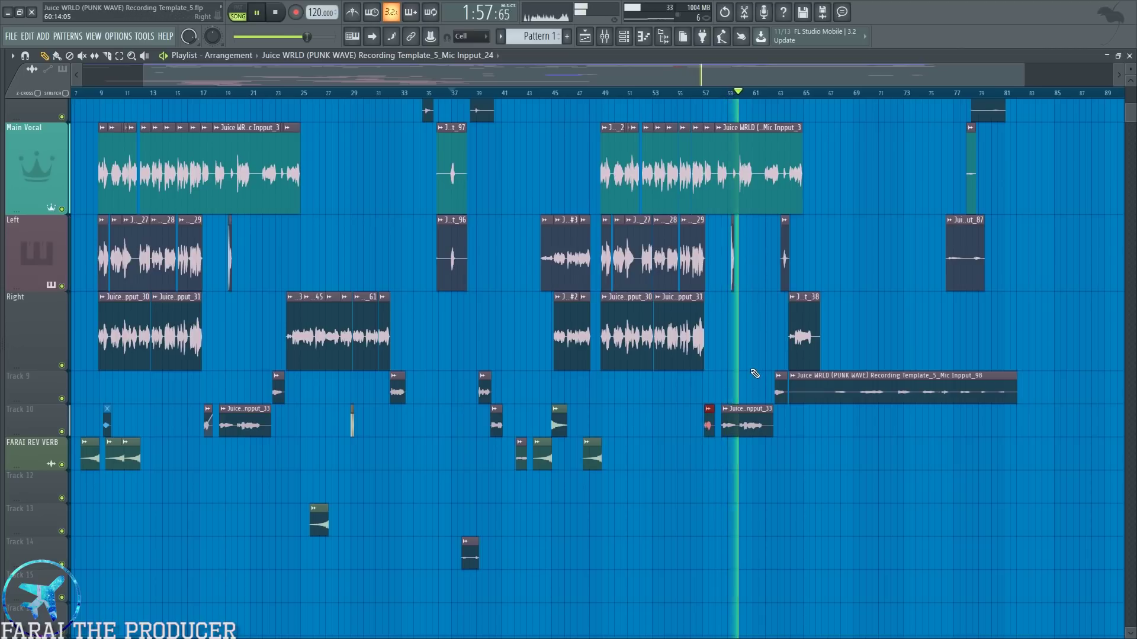
pyautogui.scroll(2, 681, 536)
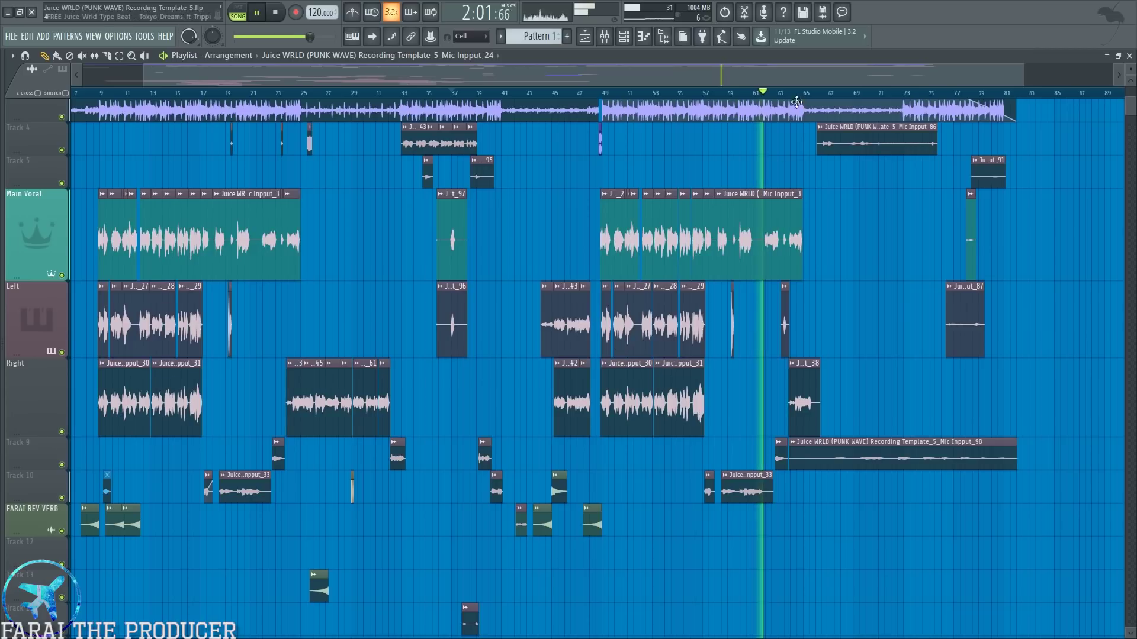
pyautogui.scroll(5, 792, 97)
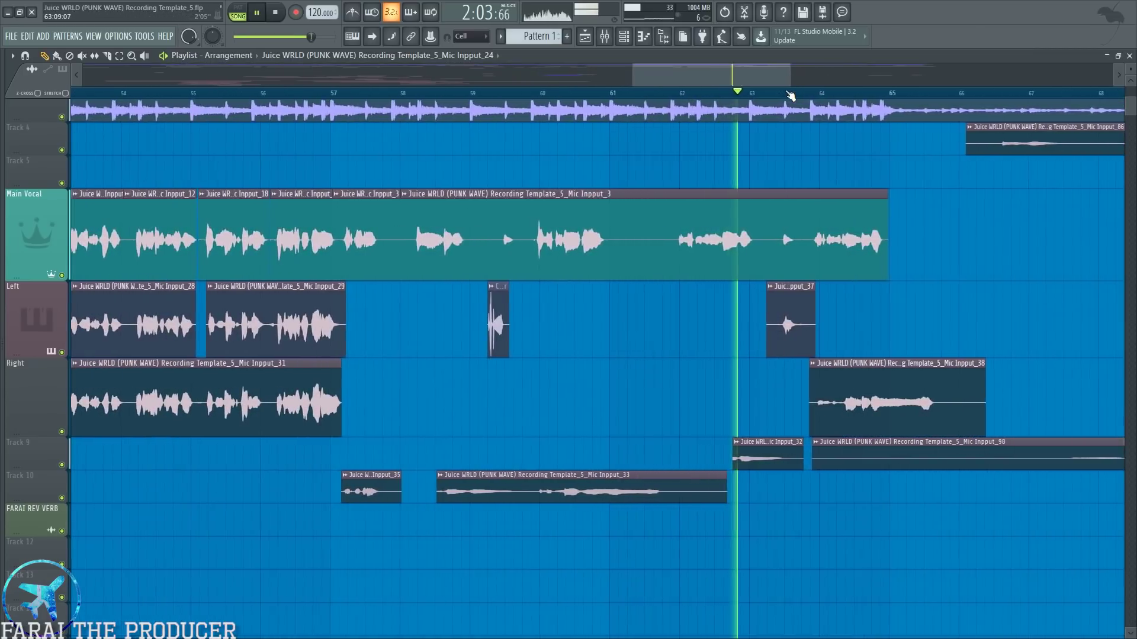
pyautogui.scroll(-4, 792, 96)
# - Check the effect chains of the DOUBLER and Main Vocal mixer tracks and return to the playlist
pyautogui.press('F9')
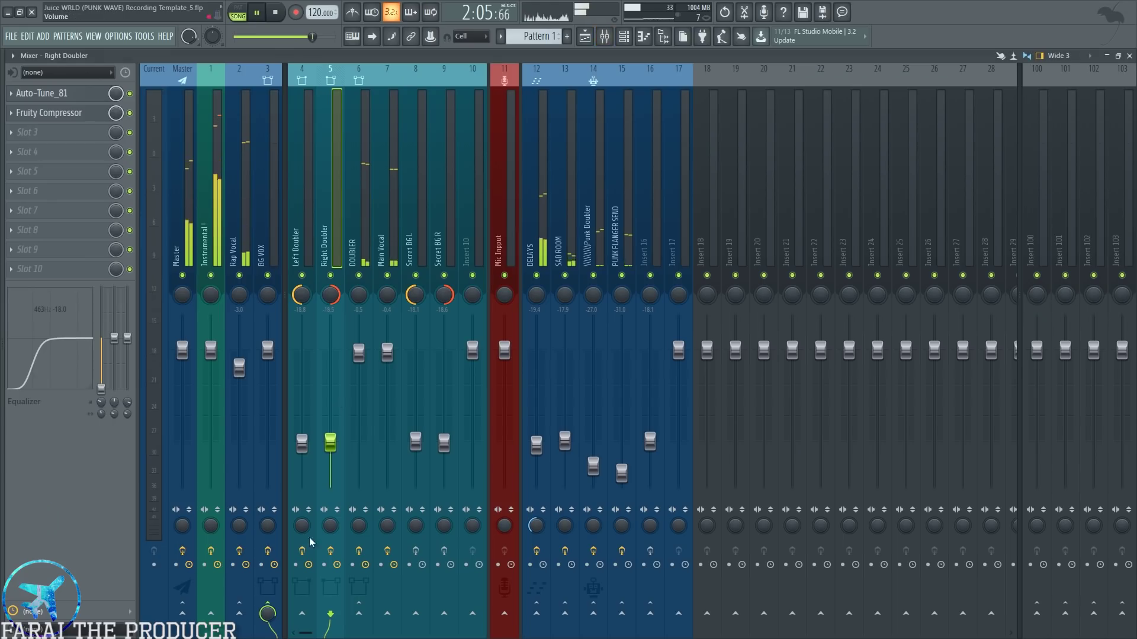
pyautogui.click(364, 131)
pyautogui.click(386, 136)
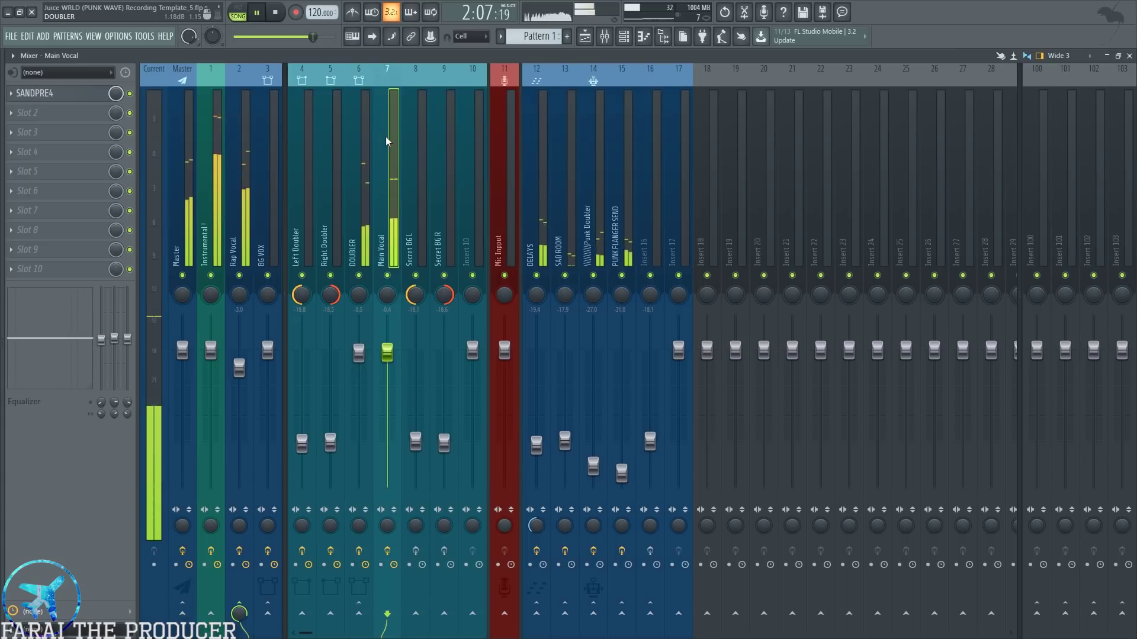
pyautogui.click(625, 36)
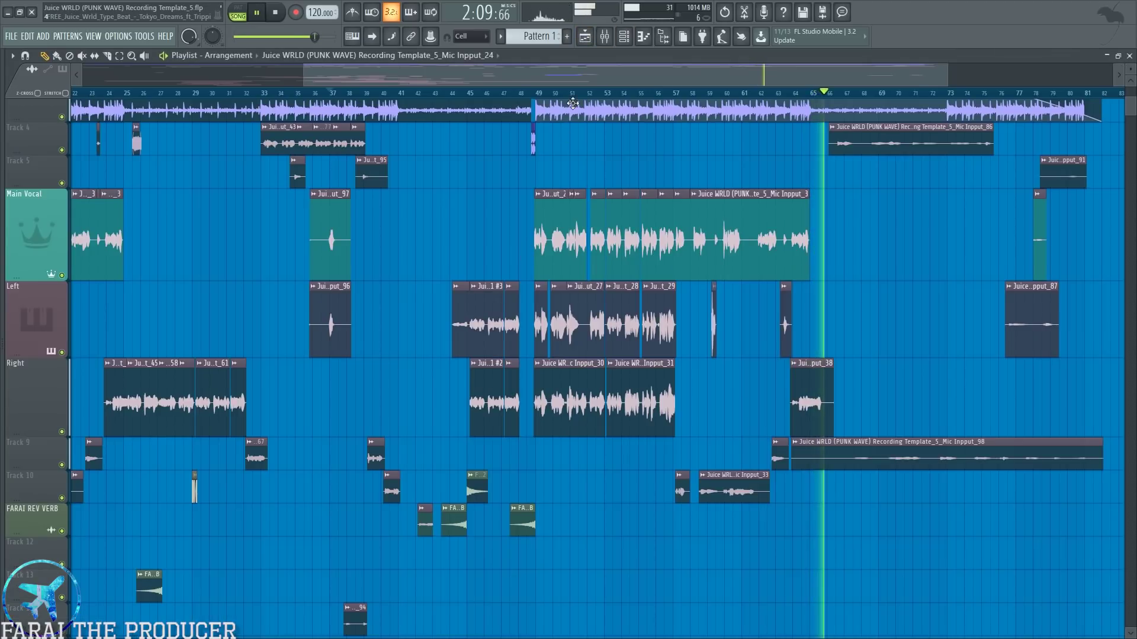
# - Inspect the Mic Inpput_86 clip's sample settings and the DOUBLER and Main Vocal mixer chains, and stop playback back in the playlist
pyautogui.scroll(-2, 787, 113)
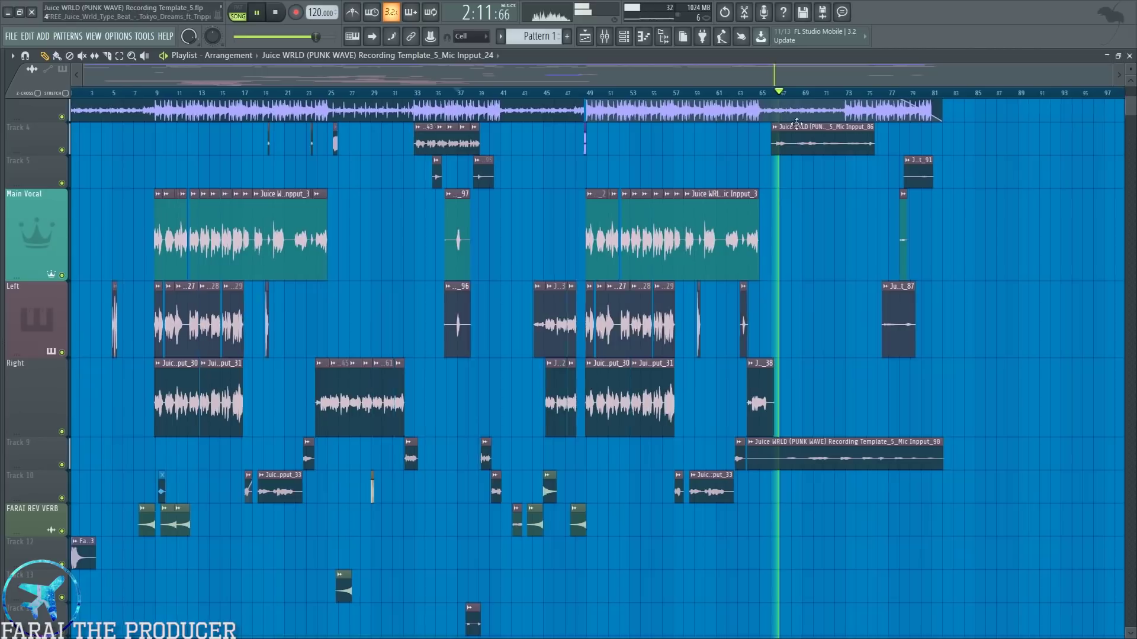
pyautogui.doubleClick(796, 124)
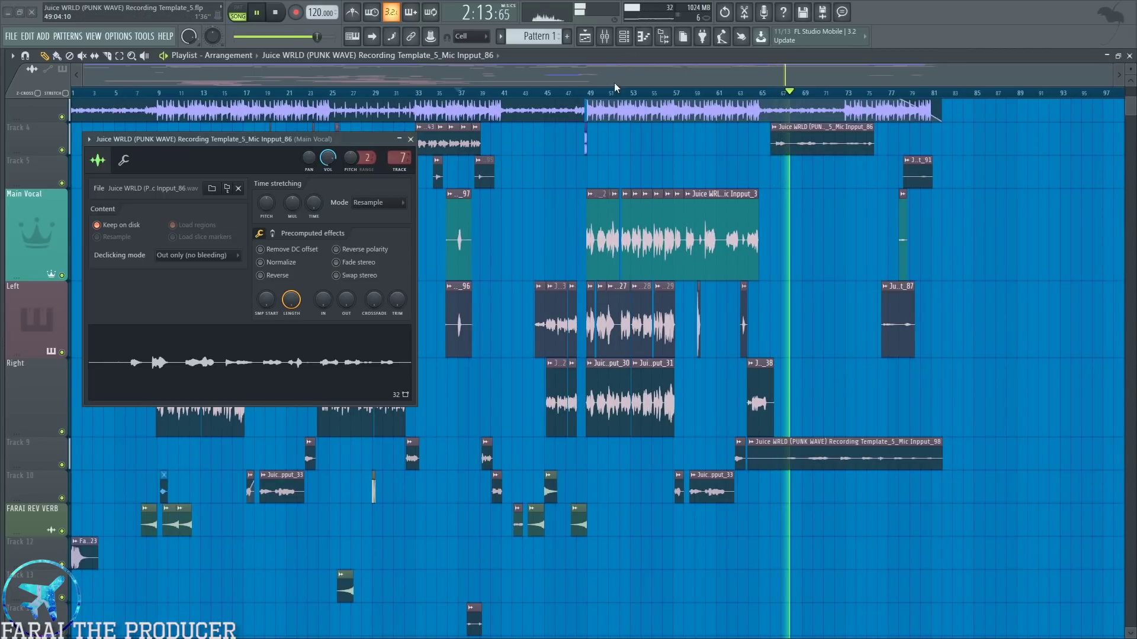
pyautogui.click(605, 35)
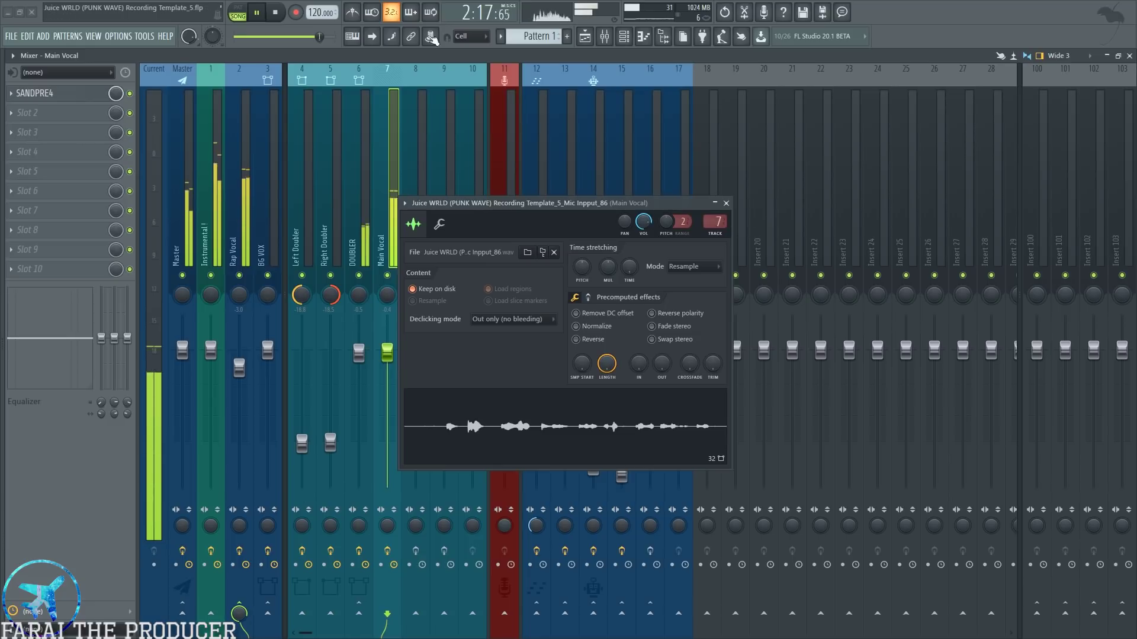
pyautogui.click(362, 148)
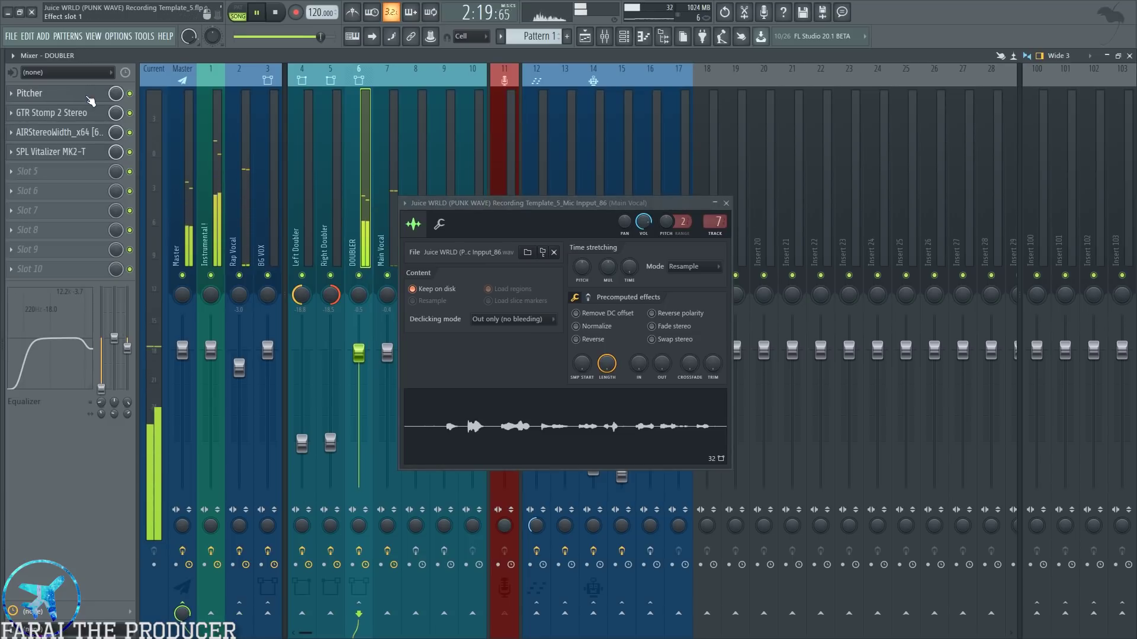
pyautogui.click(727, 203)
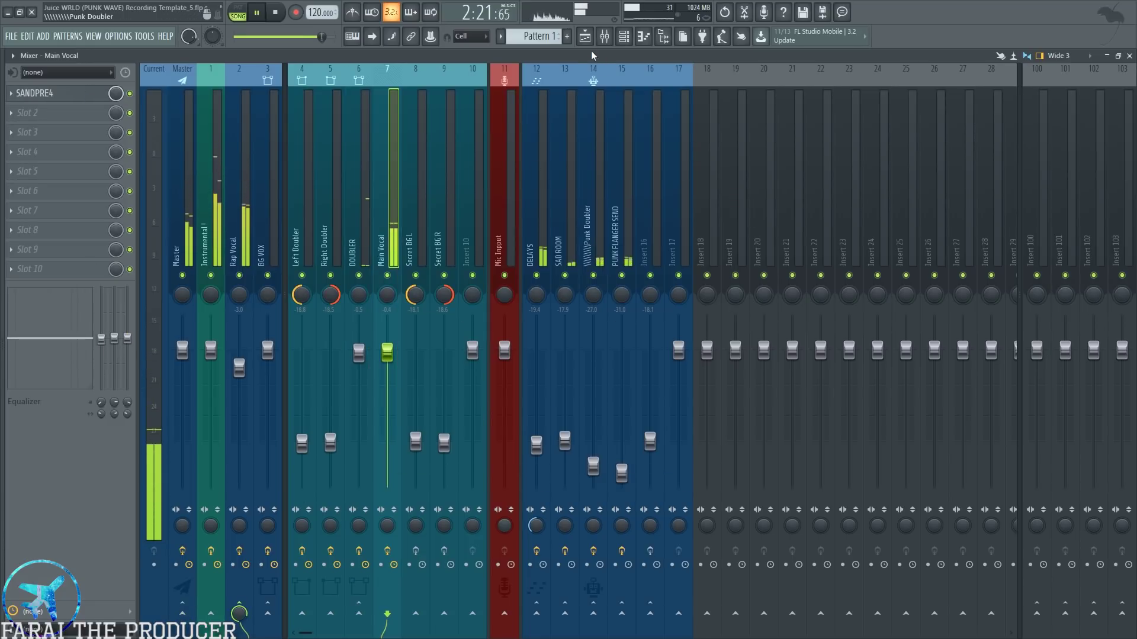
pyautogui.click(586, 38)
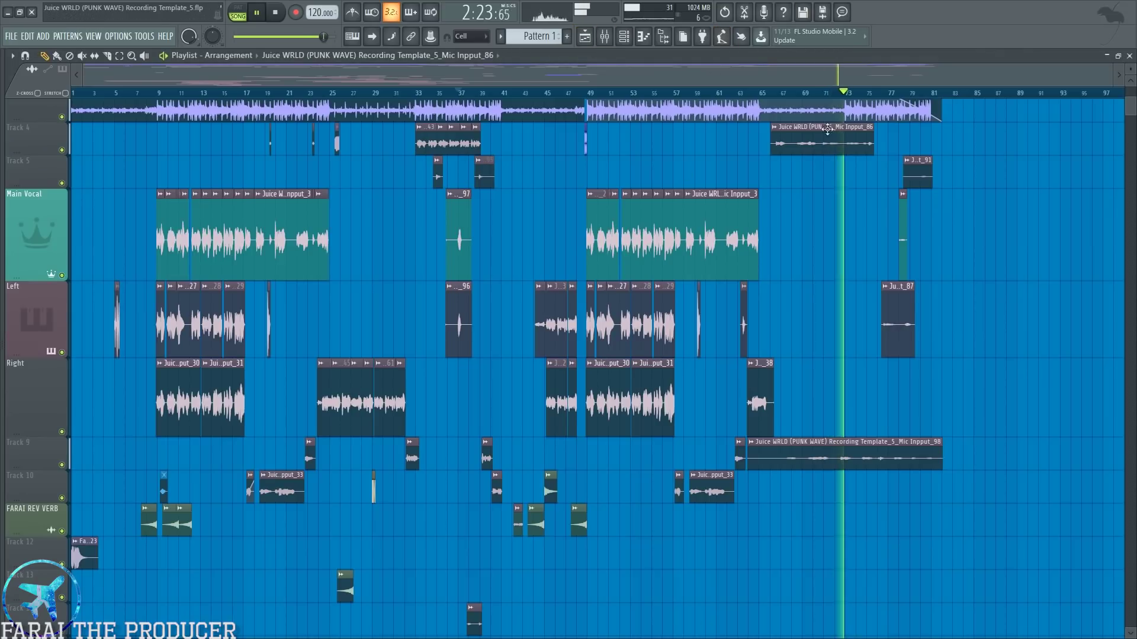
pyautogui.press('space')
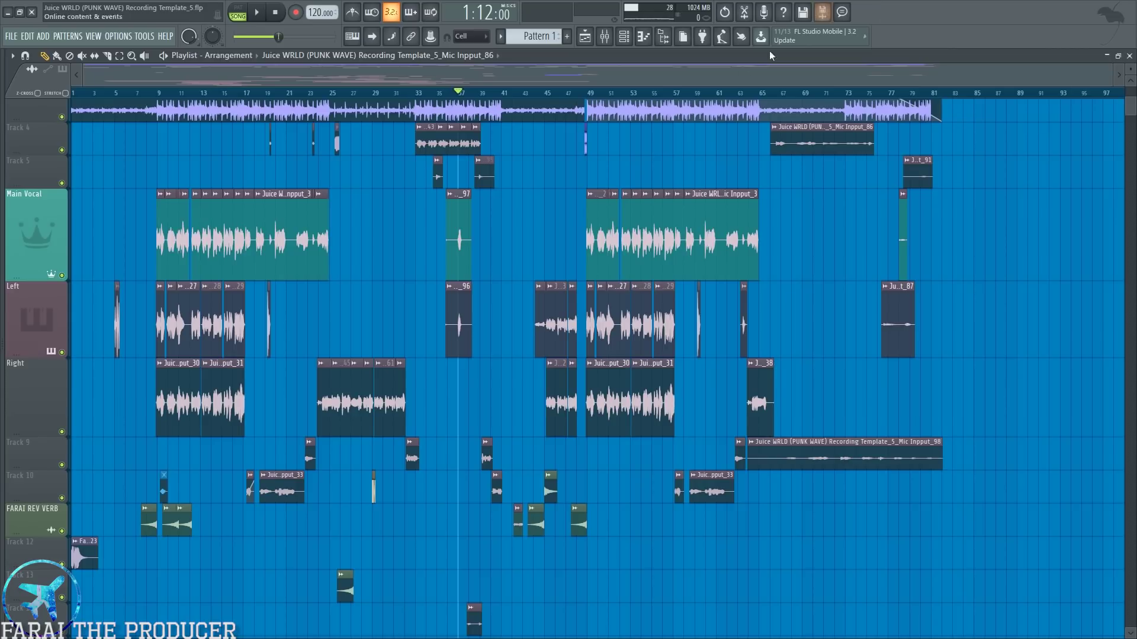
# - Look through the DELAYS, SAD ROOM, Punk Doubler and PUNK FLANGER SEND tracks in the mixer
pyautogui.click(605, 36)
pyautogui.click(540, 199)
pyautogui.click(627, 197)
pyautogui.click(606, 205)
pyautogui.click(618, 204)
pyautogui.click(536, 199)
pyautogui.click(564, 201)
pyautogui.click(613, 204)
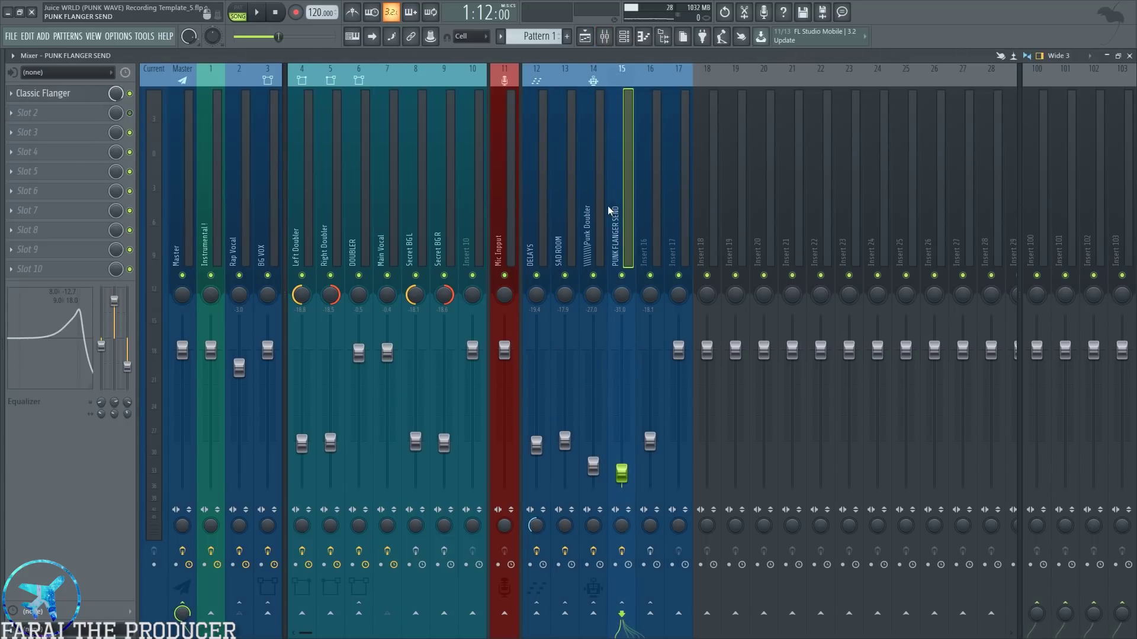
# - Inspect the delay and Fruity Reeverb 2 effects on the DELAYS send track, closing the reverb window when done
pyautogui.click(540, 210)
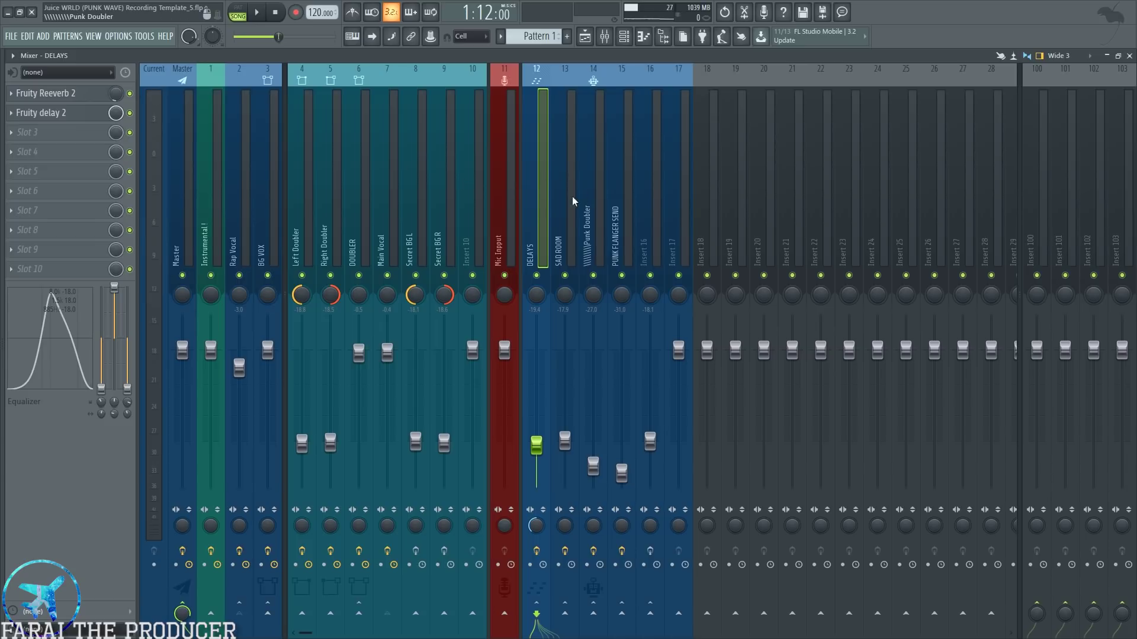
pyautogui.click(74, 118)
pyautogui.click(48, 94)
pyautogui.click(593, 370)
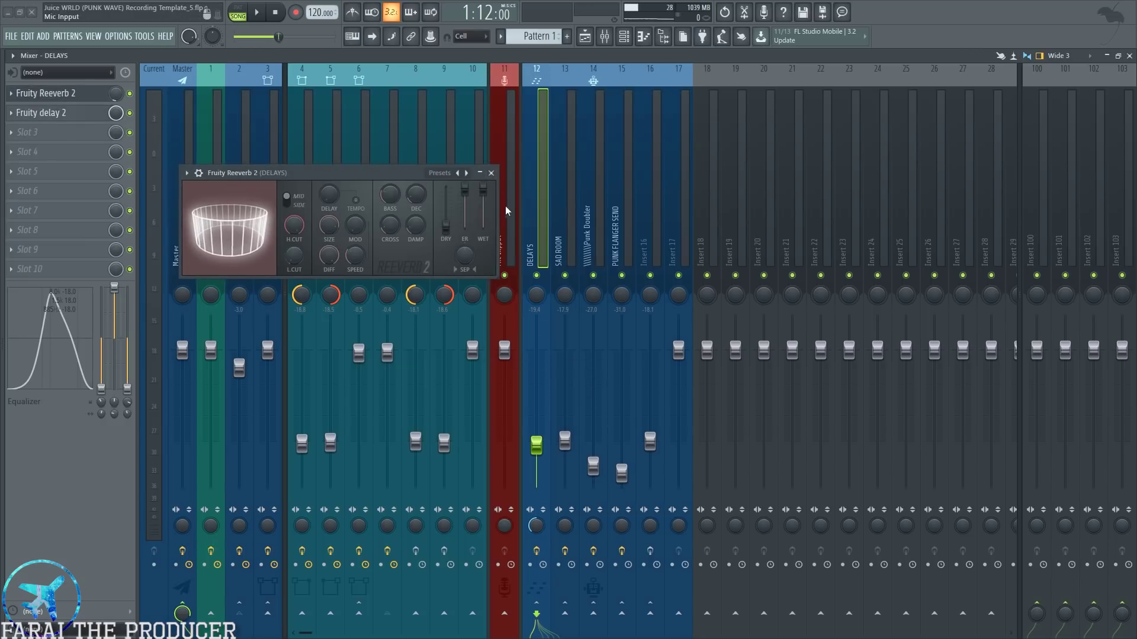
pyautogui.click(490, 172)
# - Inspect the Doubler2 Stereo settings on the Punk Doubler send track and close the plugin window
pyautogui.click(622, 231)
pyautogui.click(601, 231)
pyautogui.click(621, 231)
pyautogui.click(601, 231)
pyautogui.click(59, 93)
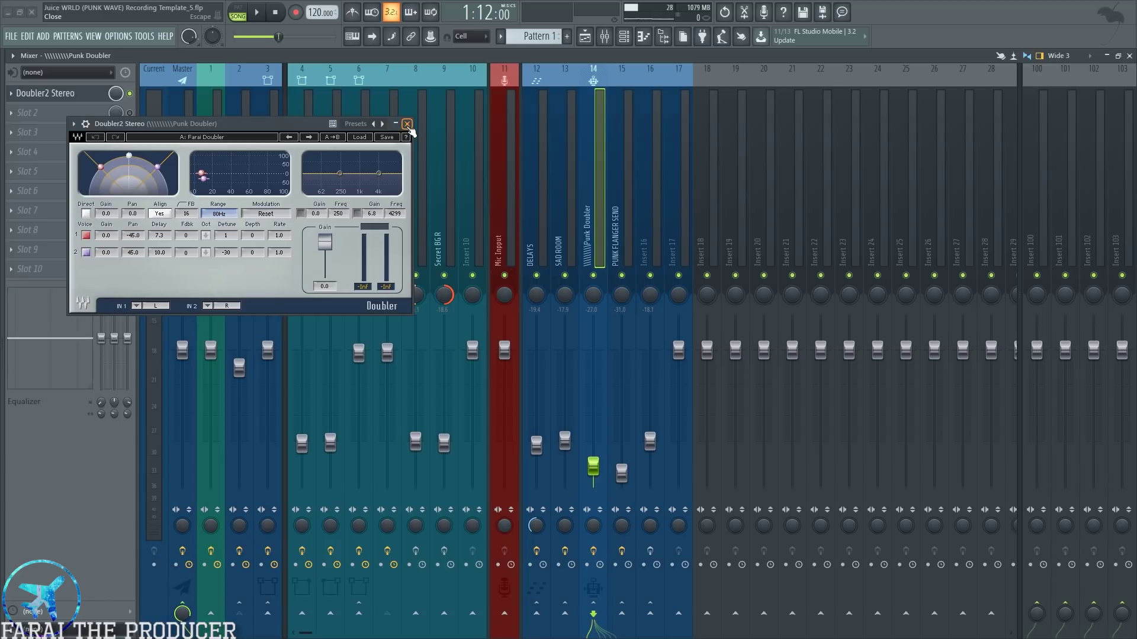
pyautogui.click(408, 125)
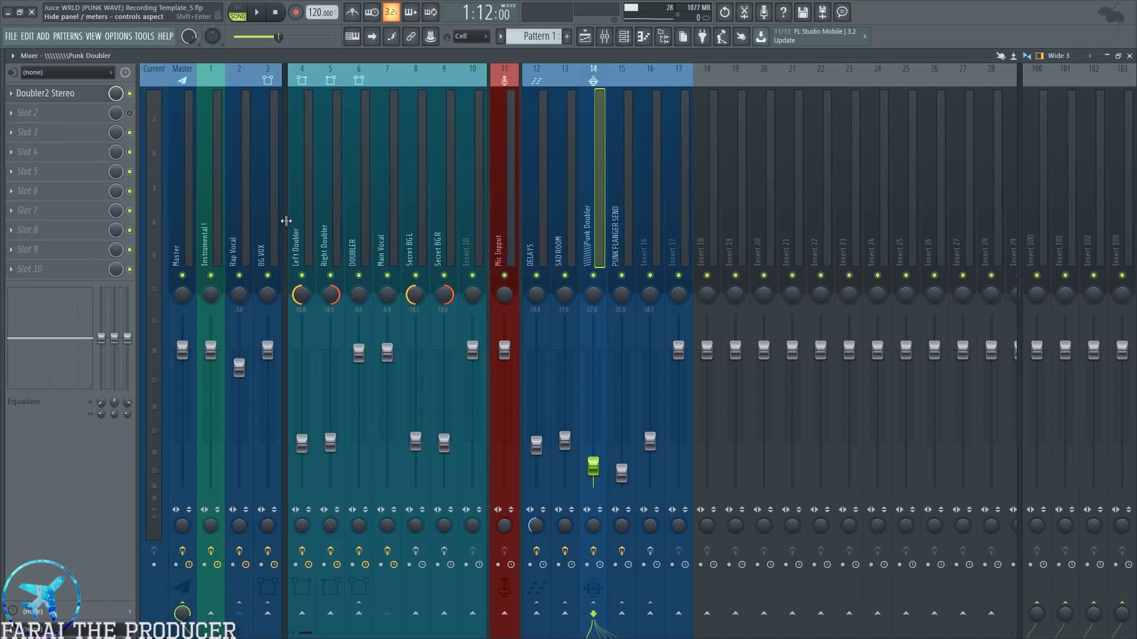
# - Open Fruity Reeverb 2 on the Rap Vocal track, reposition its window and bypass the effect
pyautogui.click(235, 215)
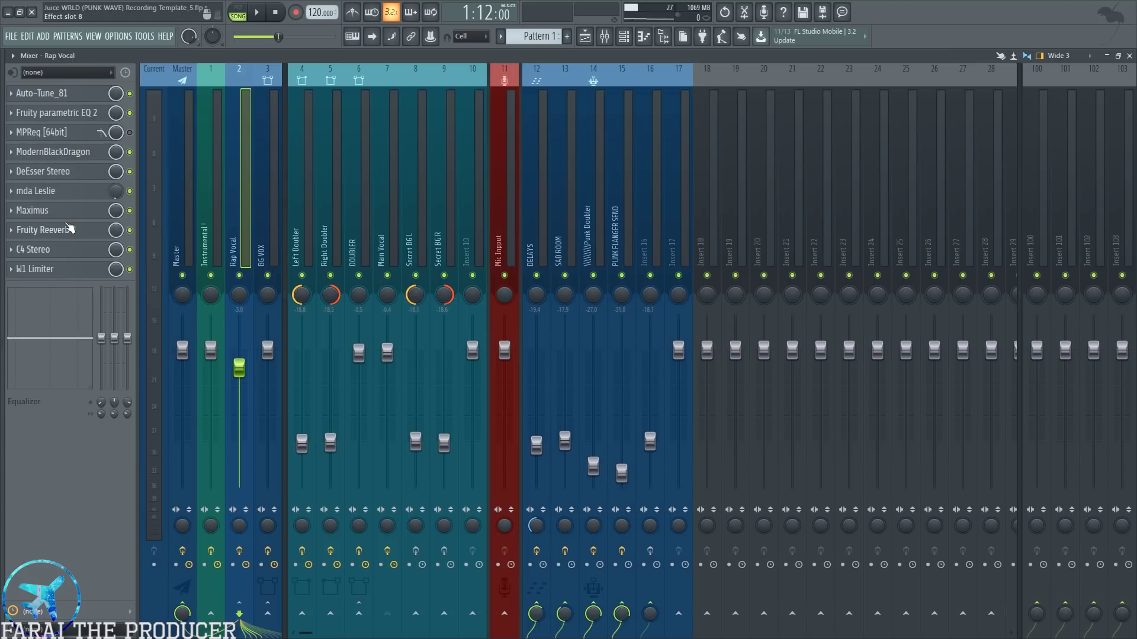
pyautogui.click(70, 229)
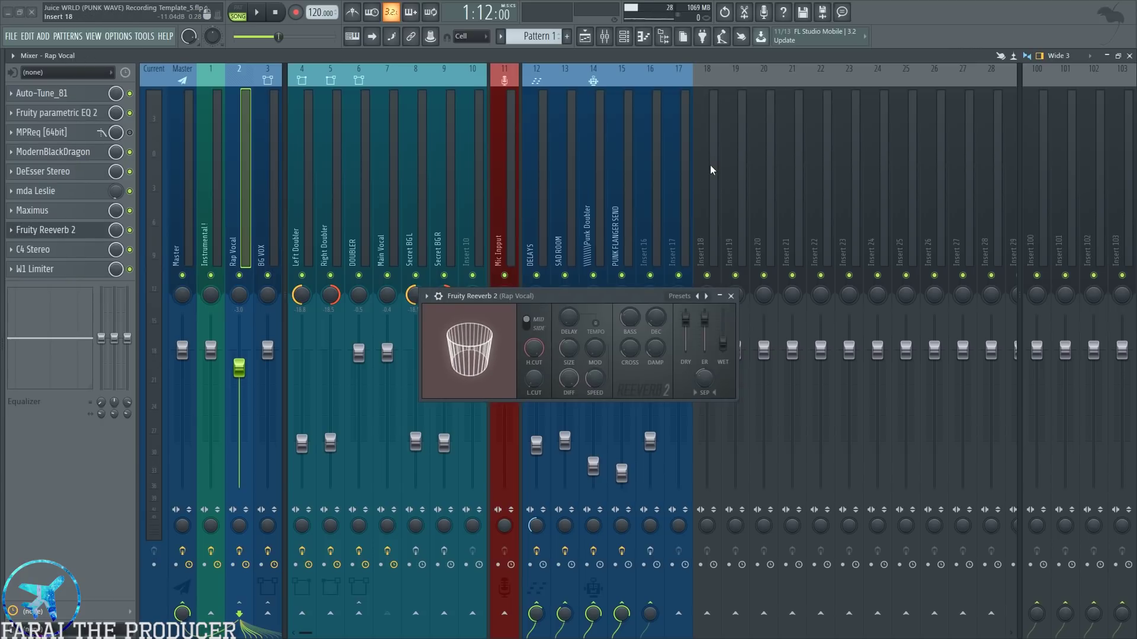
pyautogui.moveTo(621, 300); pyautogui.dragTo(530, 211)
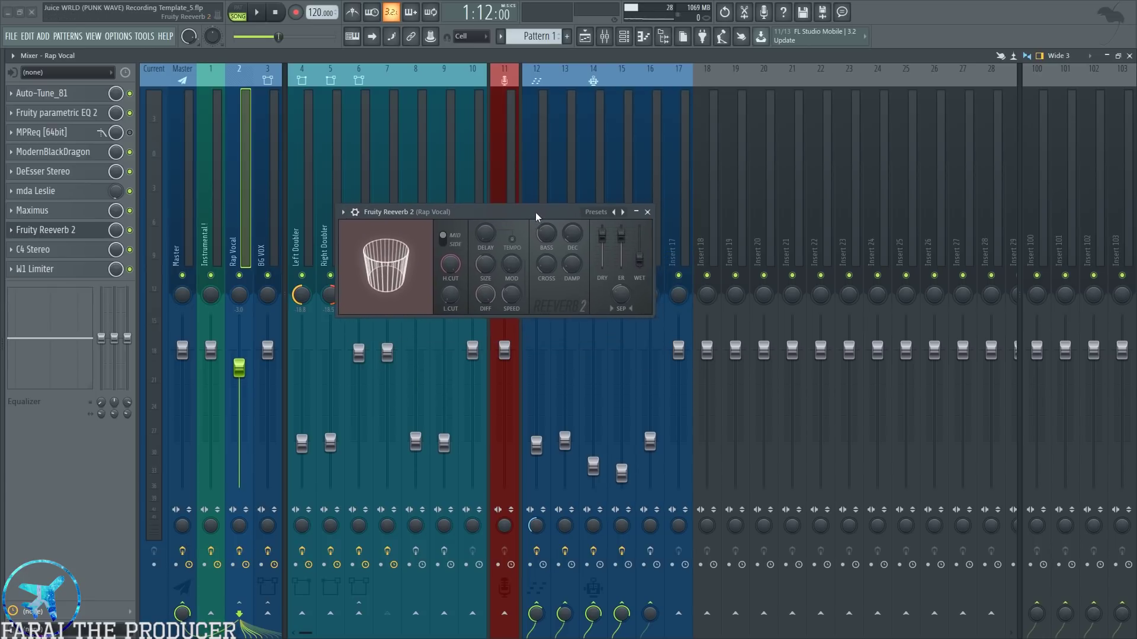
pyautogui.moveTo(419, 212); pyautogui.dragTo(477, 342)
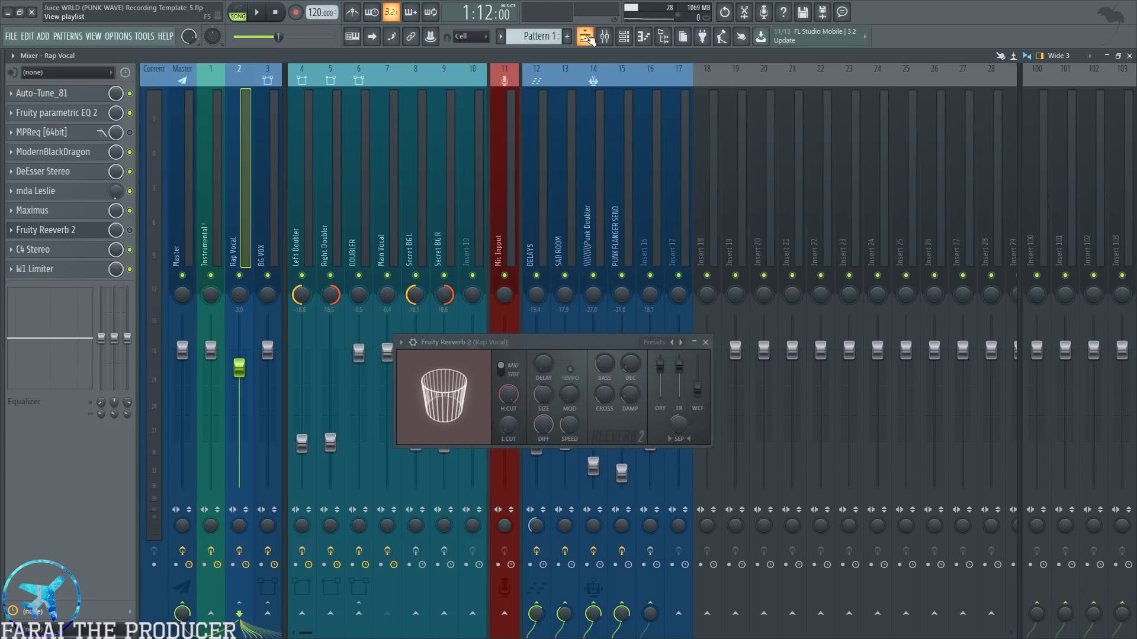
# - Play the arrangement from bar 48 with the mixer in view to hear the Rap Vocal without its reverb, and stop playback
pyautogui.click(588, 38)
pyautogui.click(583, 95)
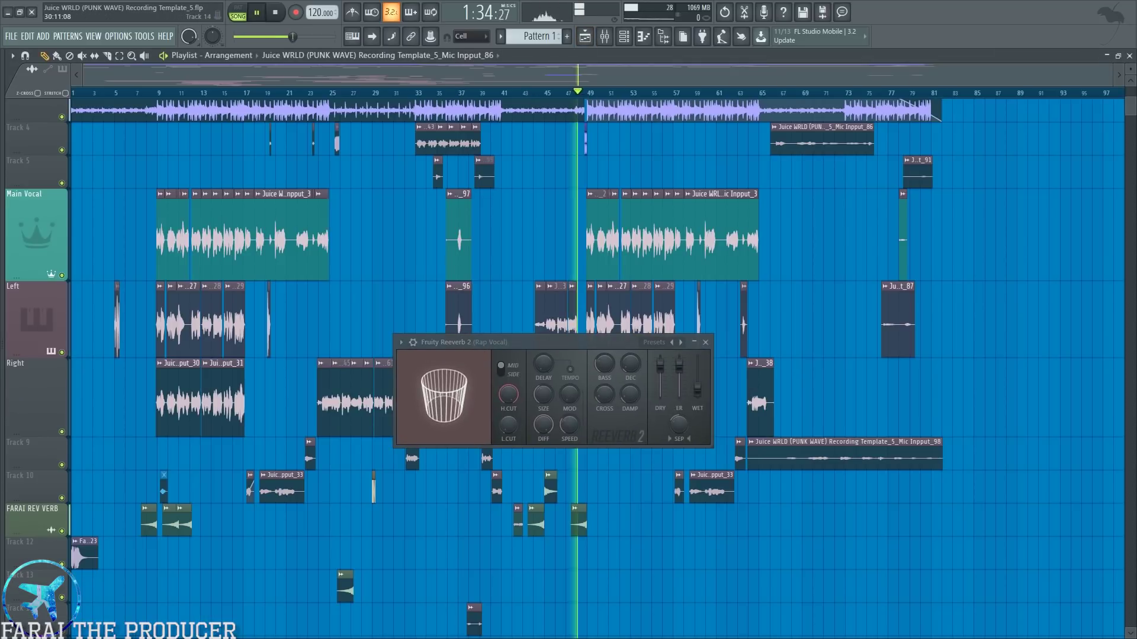
pyautogui.press('F9')
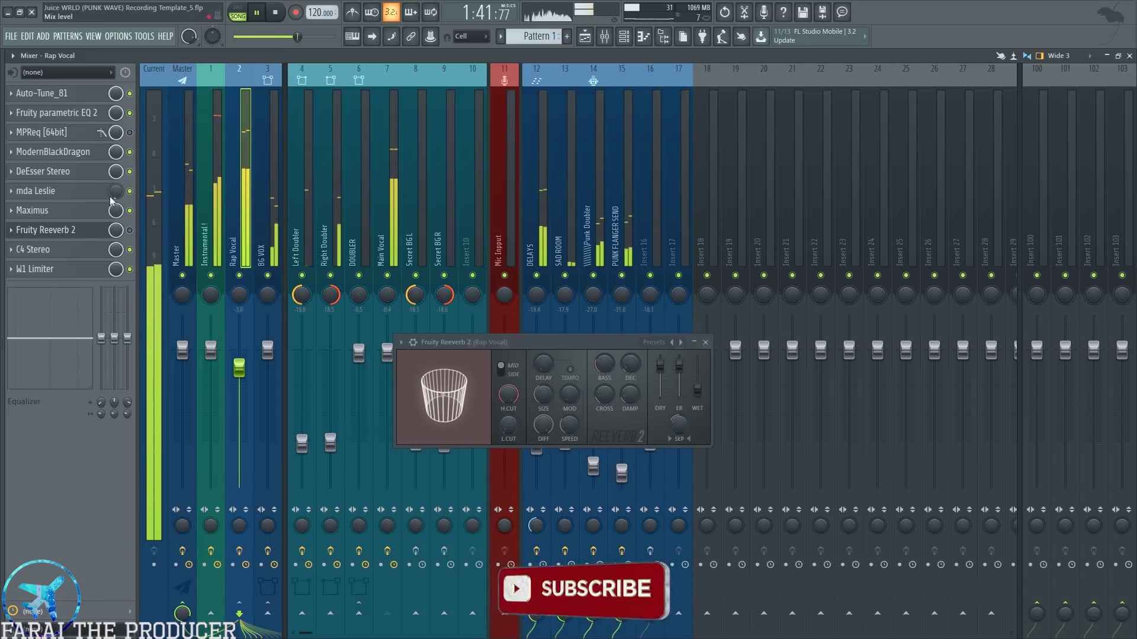
pyautogui.press('space')
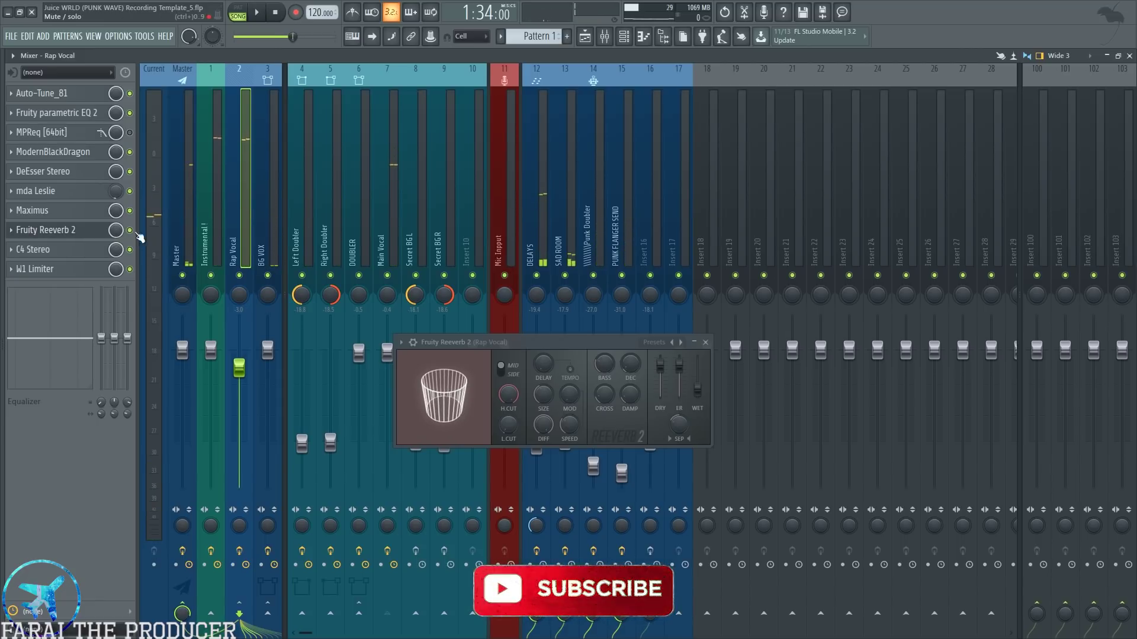
# - Compare the Rap Vocal with Fruity Reeverb 2 on and off during playback, undoing the trial wet-level change before stopping
pyautogui.press('space')
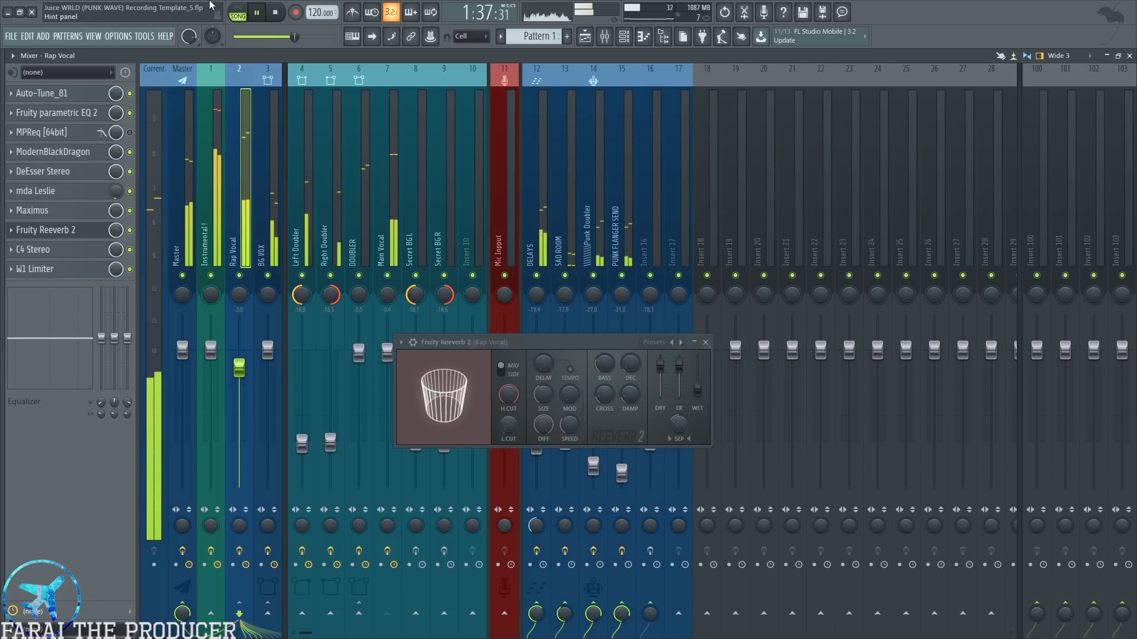
pyautogui.click(130, 230)
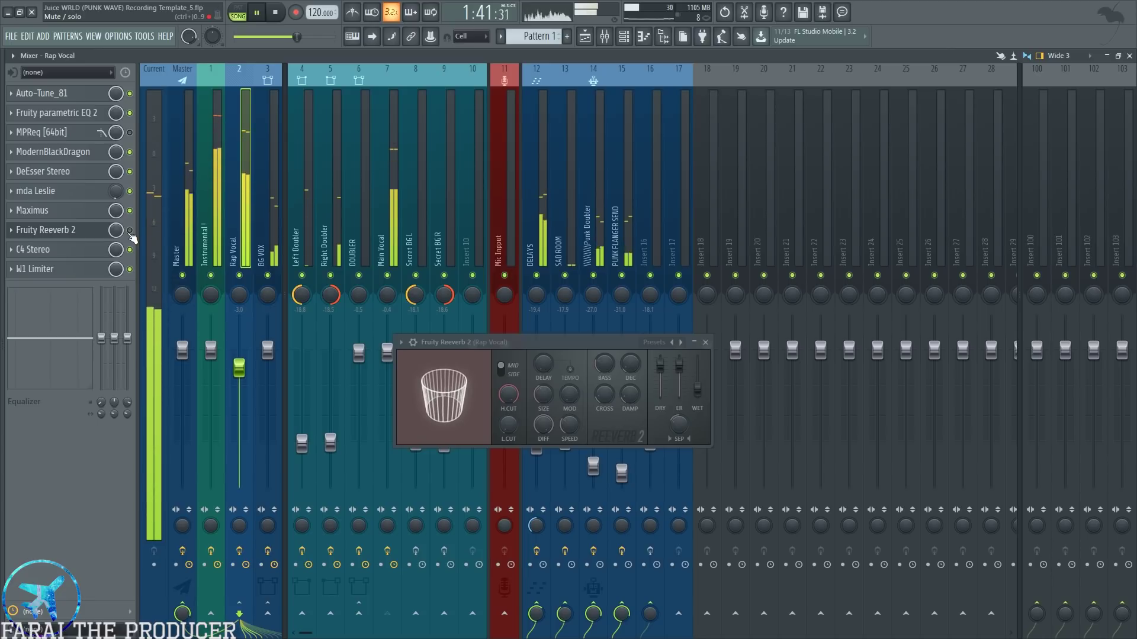
pyautogui.click(129, 232)
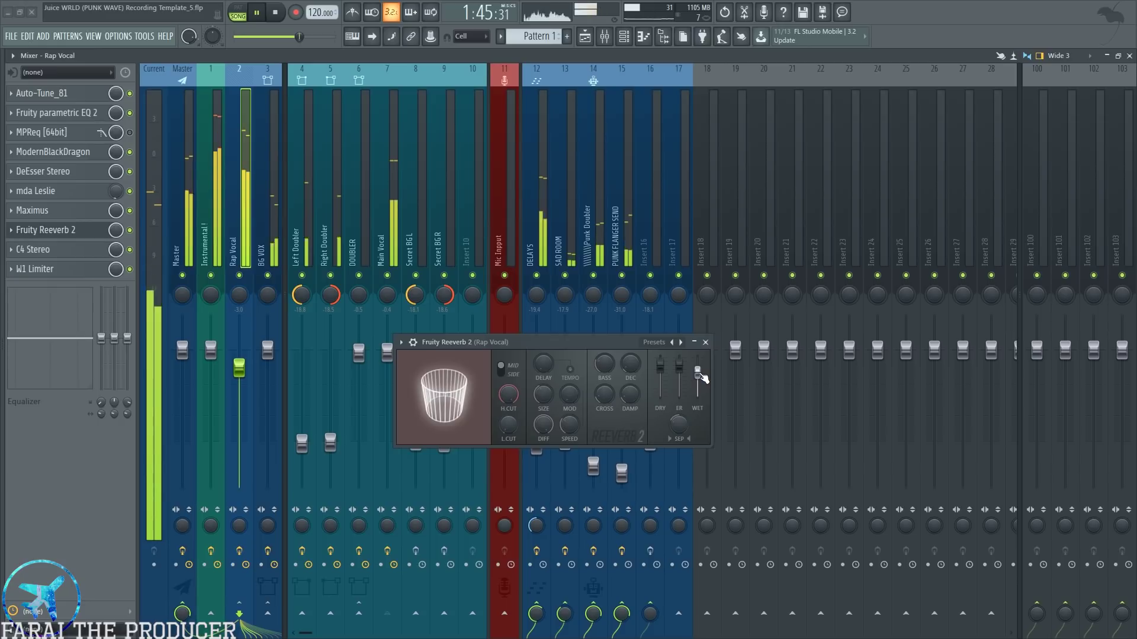
pyautogui.hotkey('ctrl', 'z')
pyautogui.press('space')
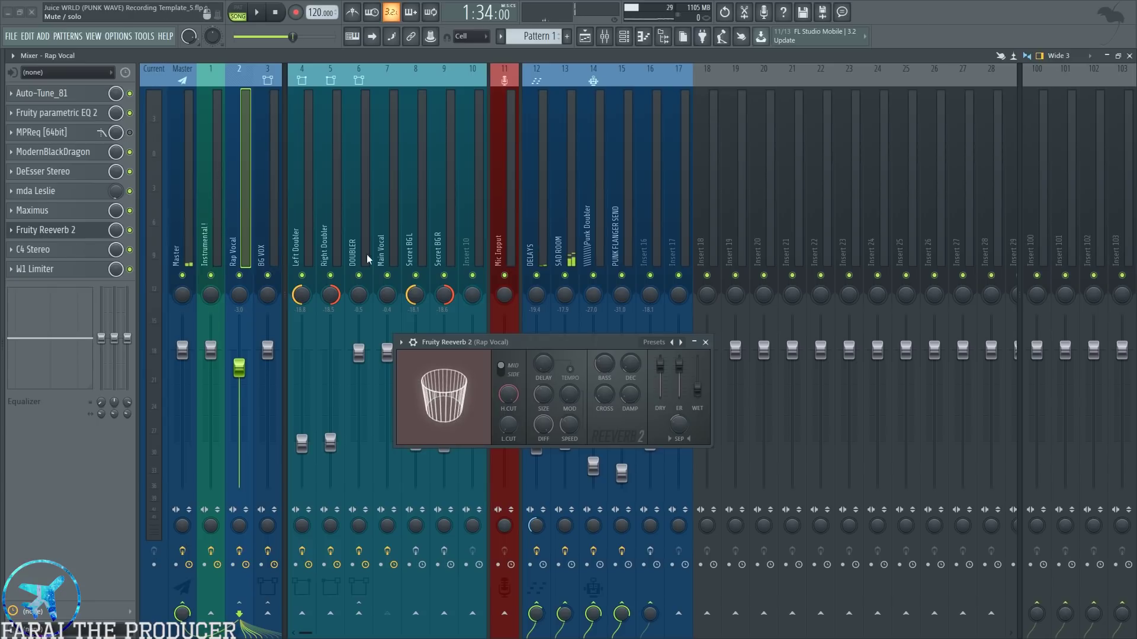
# - Open mda Leslie on the Rap Vocal track, place its window above Fruity Reeverb 2 and start playback from bar 49
pyautogui.click(35, 191)
pyautogui.moveTo(536, 342); pyautogui.dragTo(567, 240)
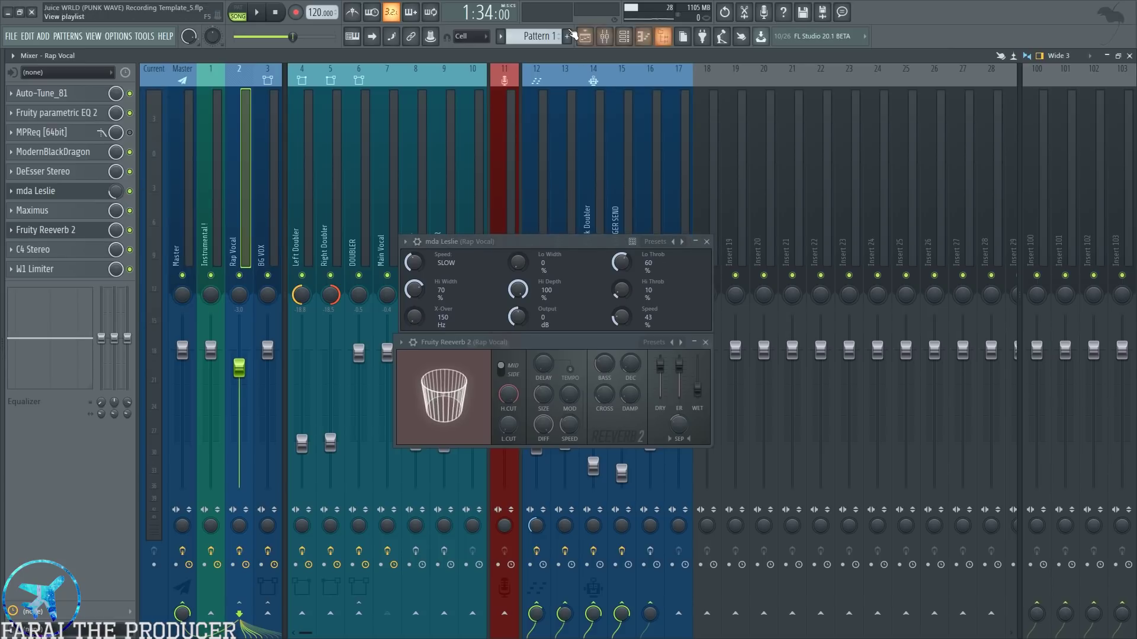
pyautogui.click(585, 36)
pyautogui.click(587, 92)
pyautogui.press('space')
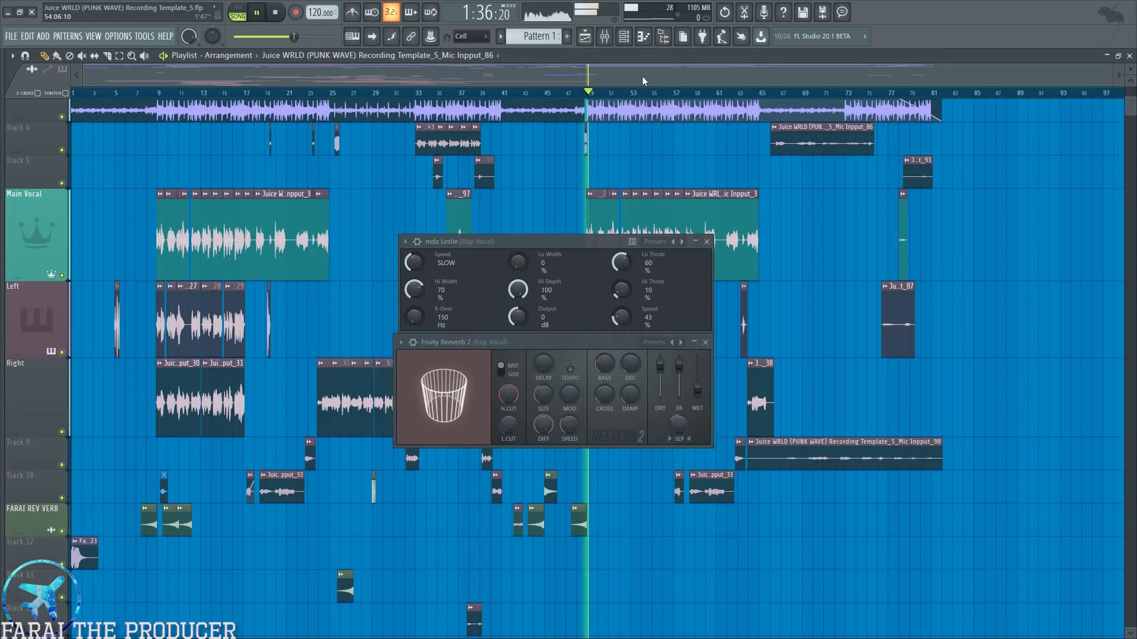
# - Audition mda Leslie's mix level on the Rap Vocal, undo the trial knob change, stop playback and close both plugin windows
pyautogui.click(604, 36)
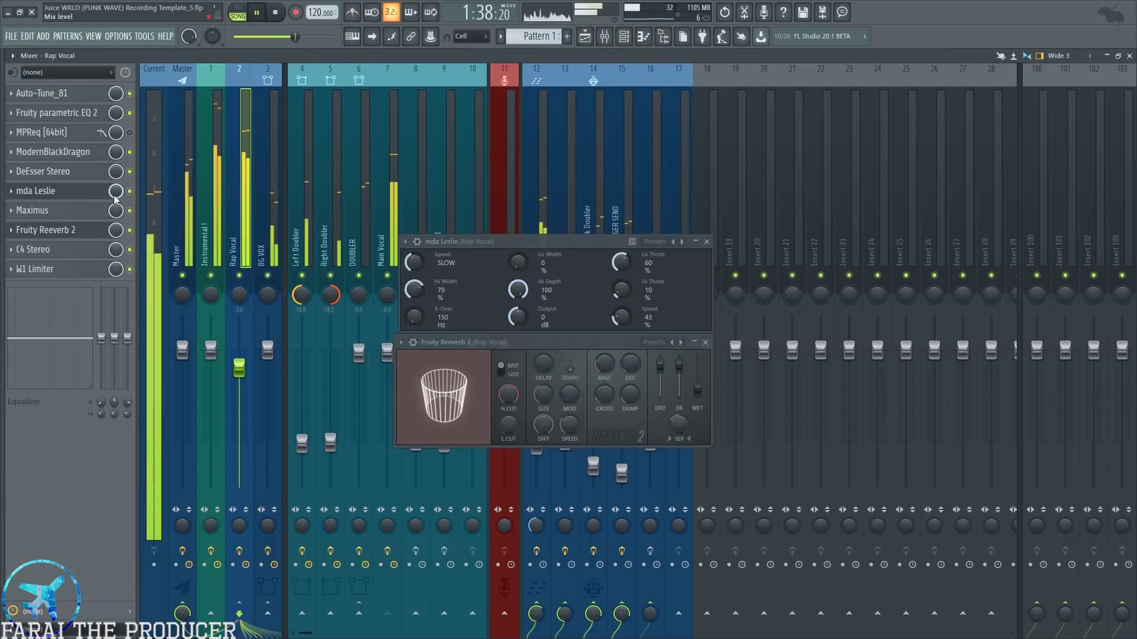
pyautogui.hotkey('ctrl', 'z')
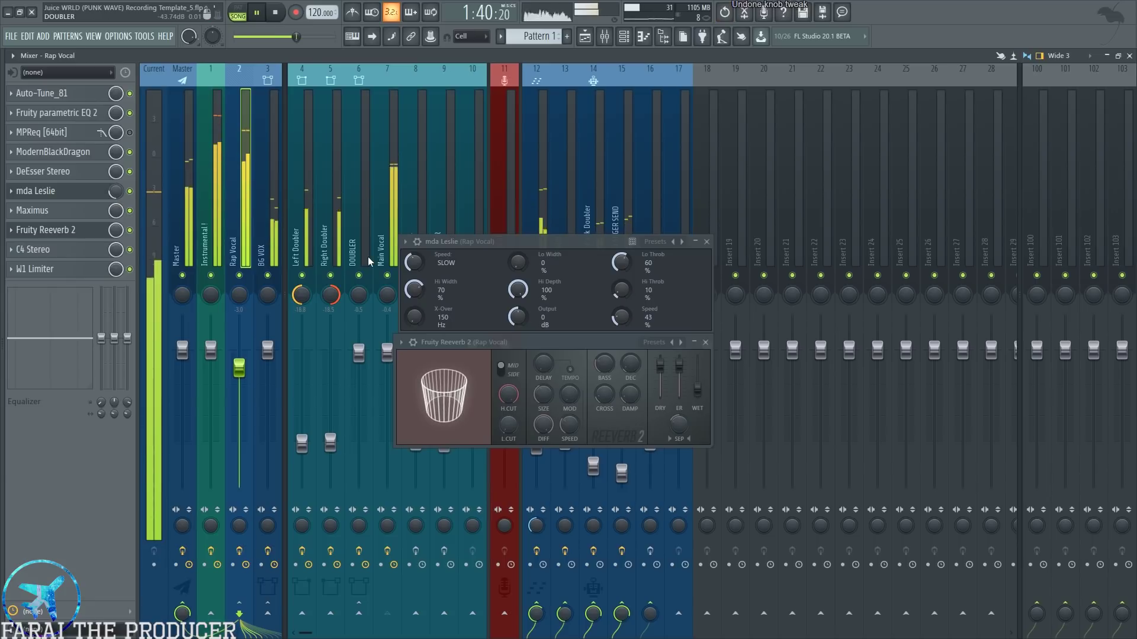
pyautogui.press('space')
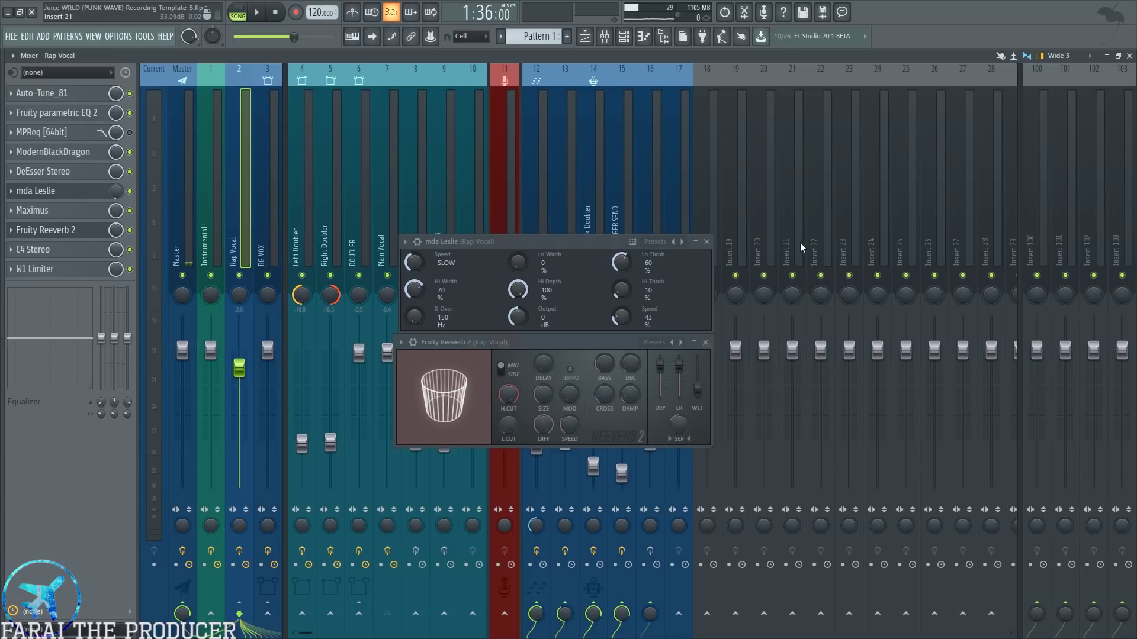
pyautogui.click(706, 342)
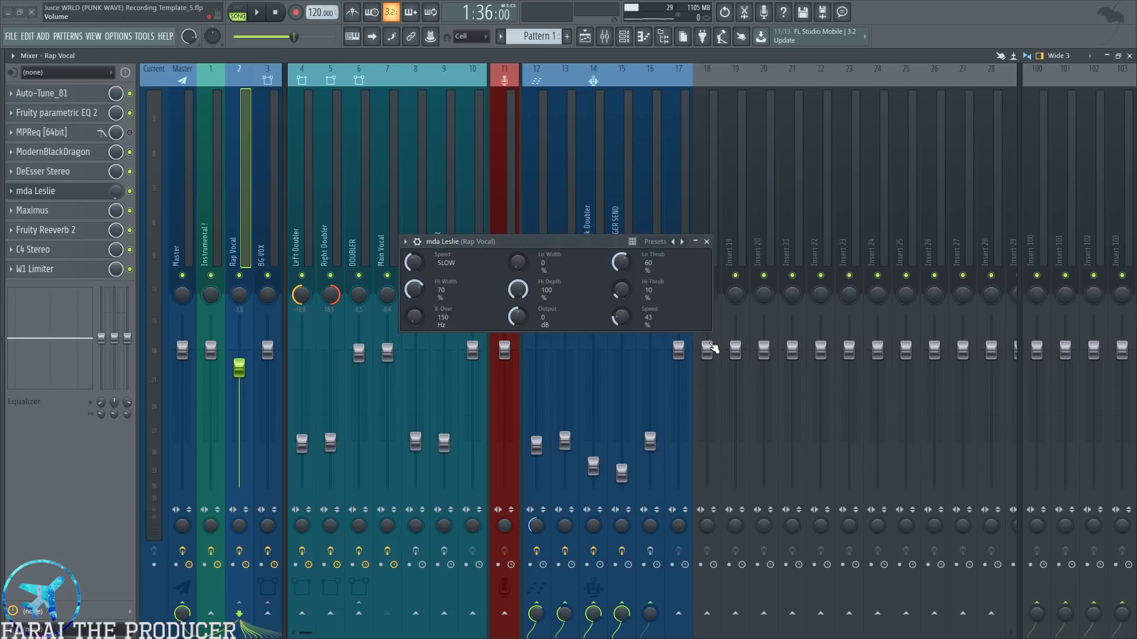
pyautogui.click(707, 242)
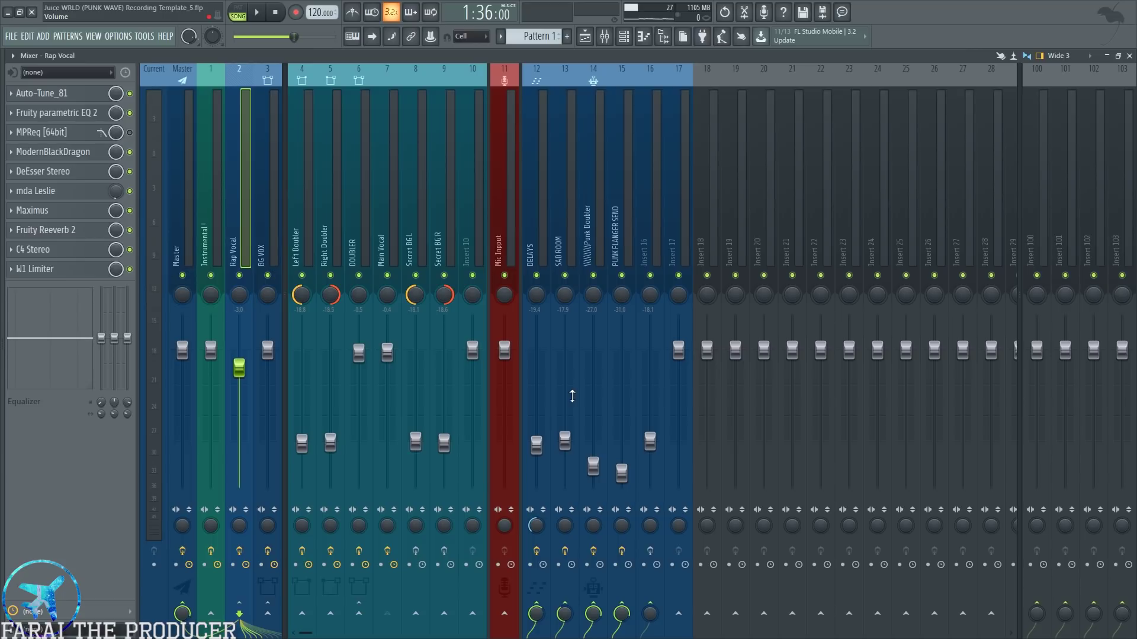
# - Select the Left Doubler and Right Doubler tracks in the mixer and play them soloed
pyautogui.click(320, 244)
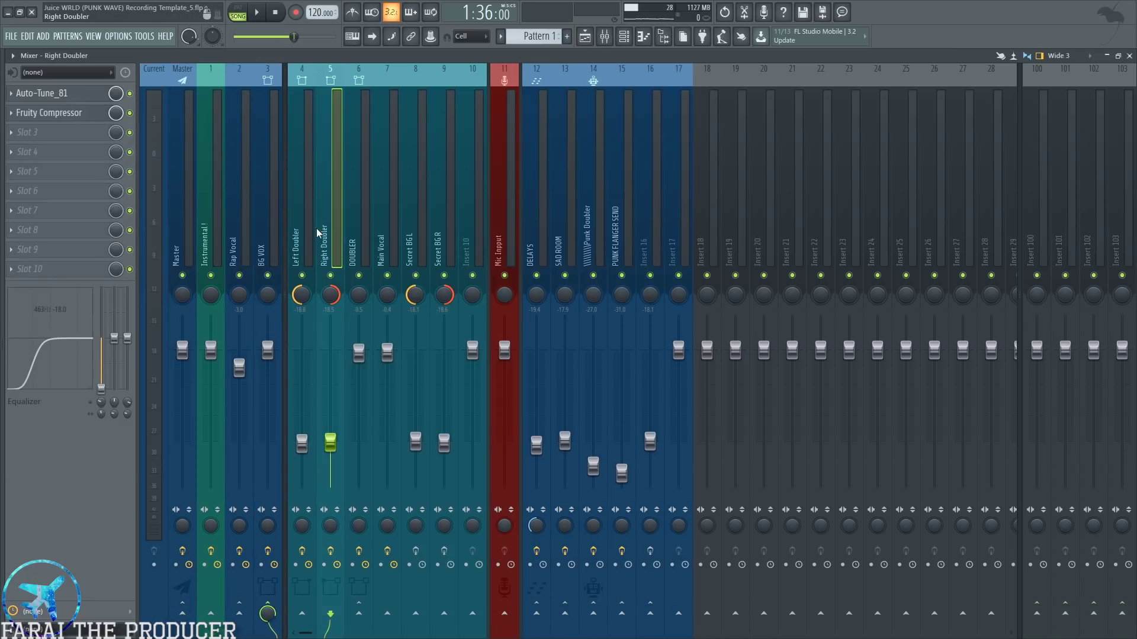
pyautogui.keyDown('ctrl'); pyautogui.click(308, 234); pyautogui.keyUp('ctrl')
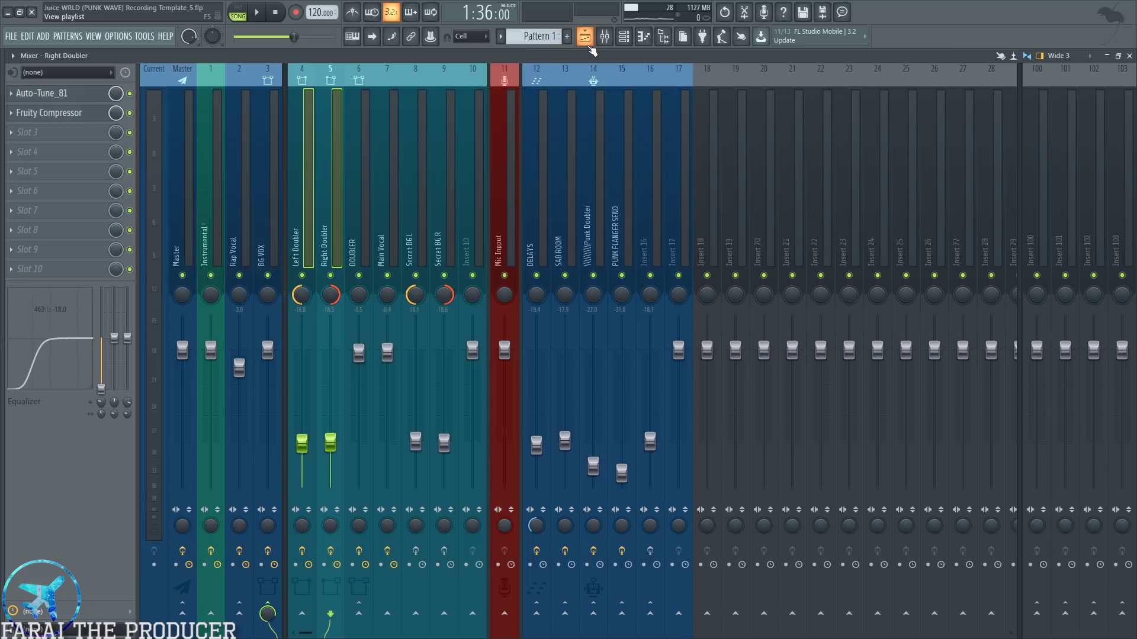
pyautogui.rightClick(303, 276)
pyautogui.press('space')
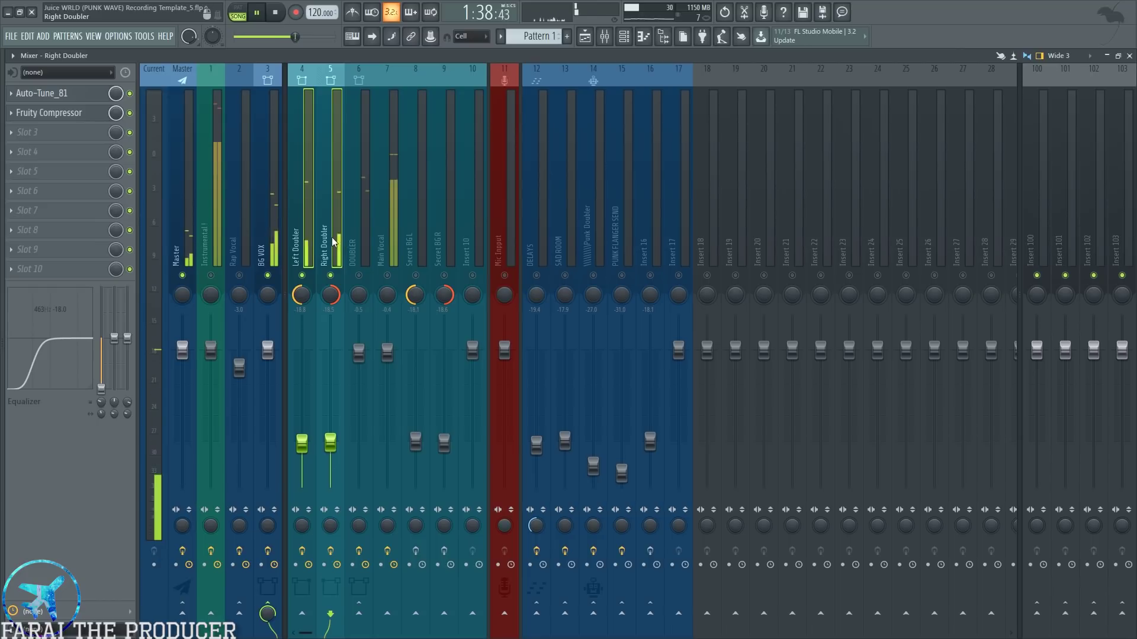
# - Inspect Auto-Tune and Fruity Compressor on the Right Doubler track, closing both plugin windows and stopping playback
pyautogui.click(72, 93)
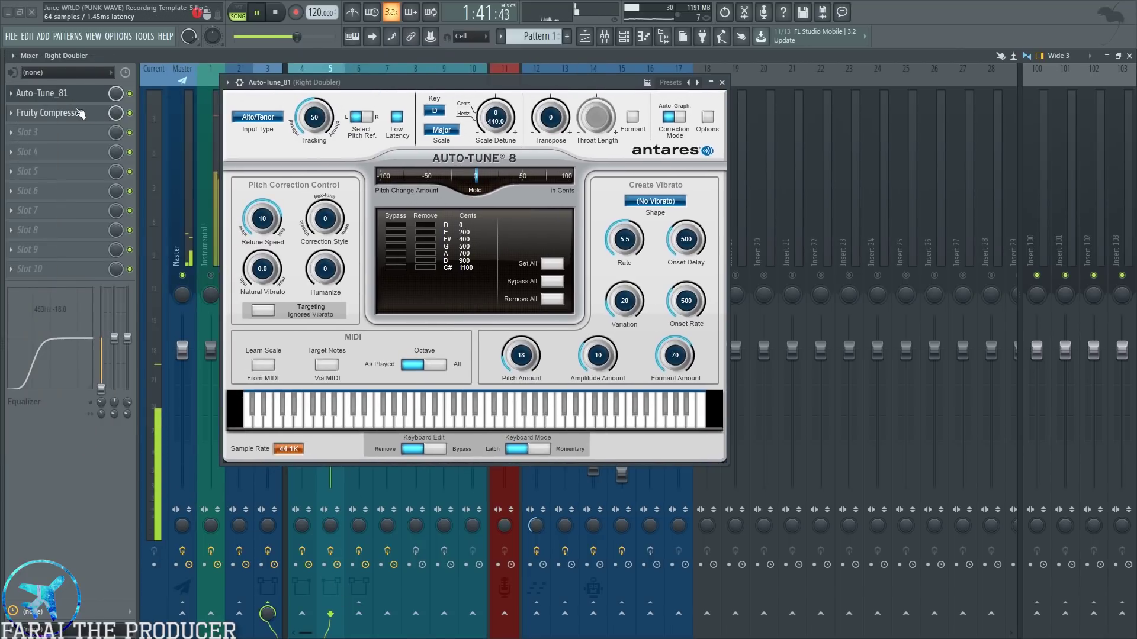
pyautogui.click(76, 112)
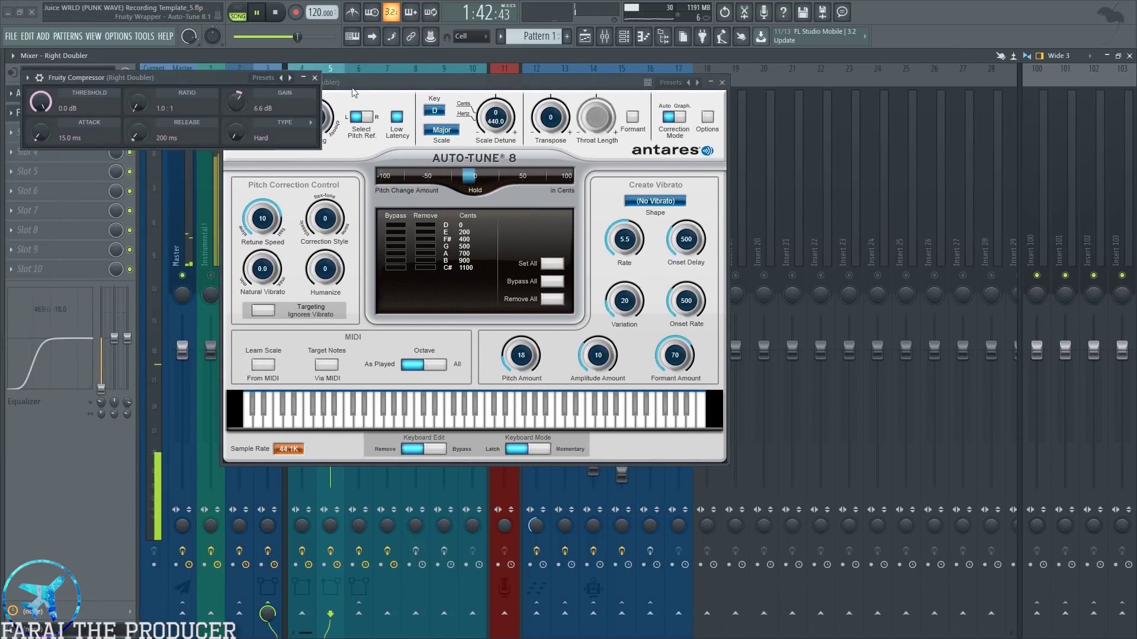
pyautogui.click(314, 78)
pyautogui.moveTo(328, 87); pyautogui.dragTo(575, 120)
pyautogui.press('space')
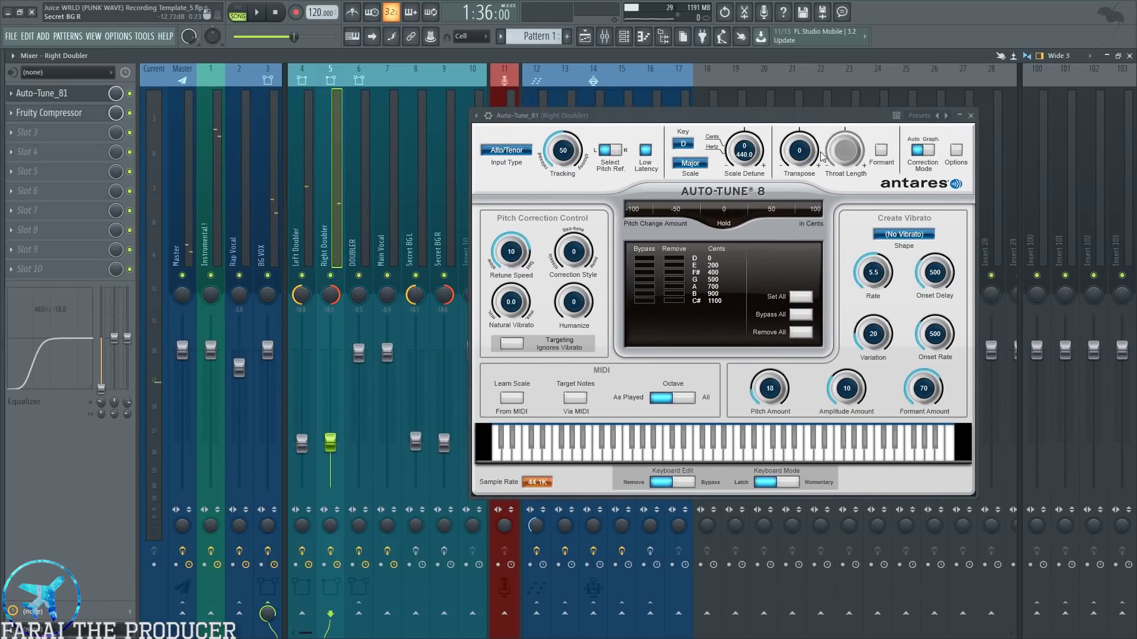
pyautogui.moveTo(815, 117); pyautogui.dragTo(696, 148)
pyautogui.click(852, 147)
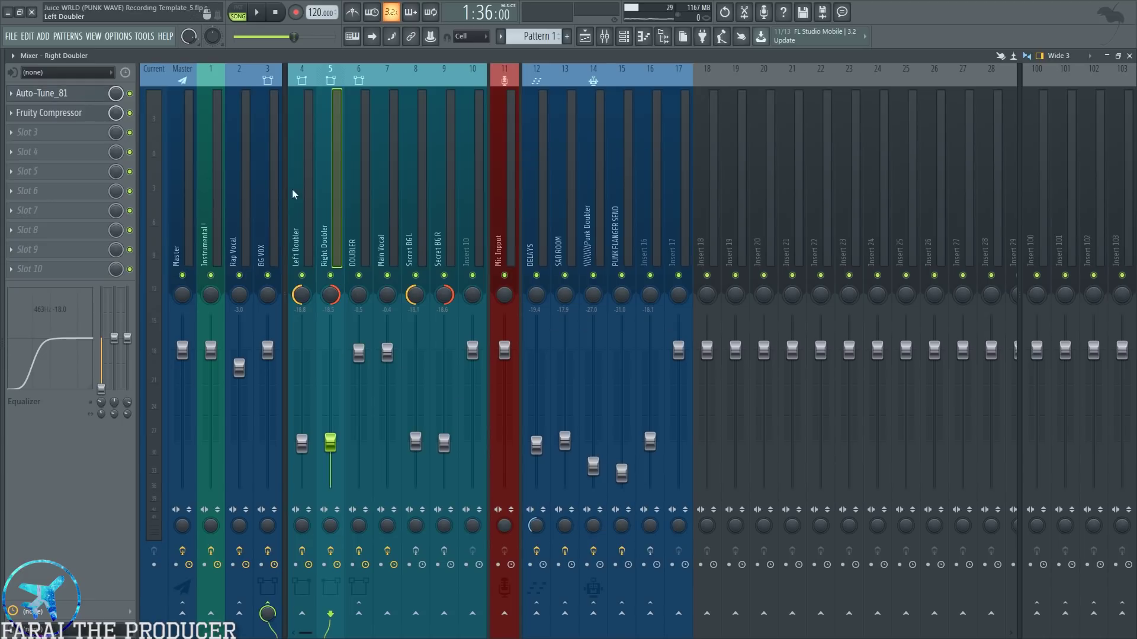
# - Review the Left, Right and Main Vocal clips from bar 49 in the playlist and return to the mixer
pyautogui.click(585, 36)
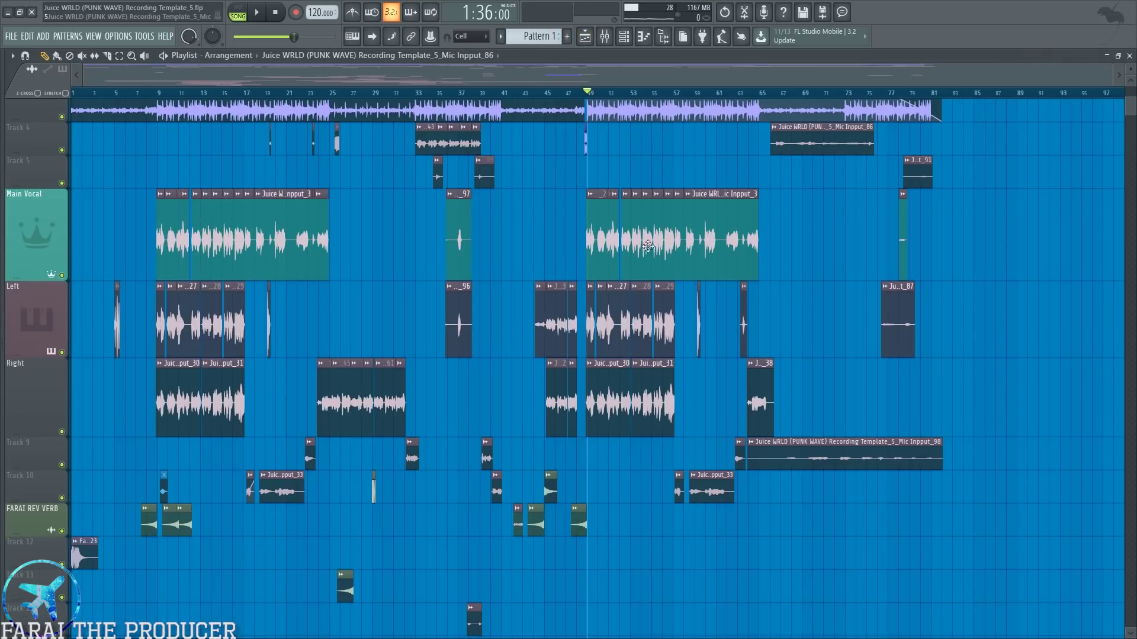
pyautogui.moveTo(590, 325); pyautogui.dragTo(682, 326)
pyautogui.moveTo(594, 396); pyautogui.dragTo(682, 400)
pyautogui.keyDown('ctrl'); pyautogui.click(689, 403); pyautogui.keyUp('ctrl')
pyautogui.moveTo(555, 232); pyautogui.dragTo(797, 250)
pyautogui.keyDown('ctrl'); pyautogui.click(797, 250); pyautogui.keyUp('ctrl')
pyautogui.click(605, 37)
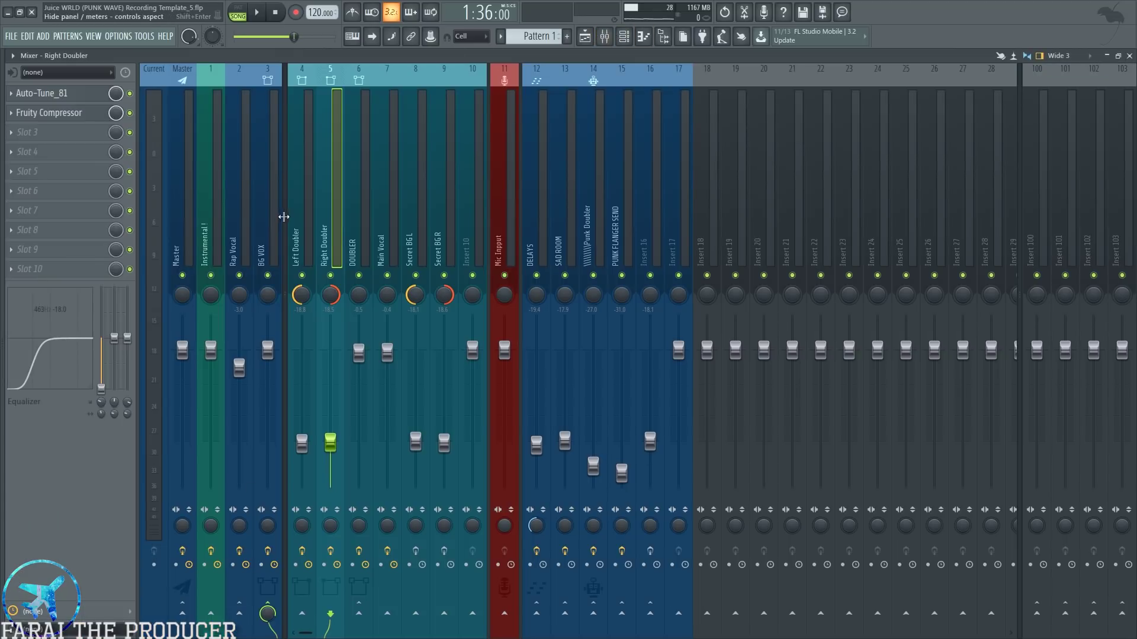
# - Mute the DELAYS, SAD ROOM, Punk Doubler and PUNK FLANGER SEND tracks, plus both Left and Right Doublers while playing the song
pyautogui.click(246, 226)
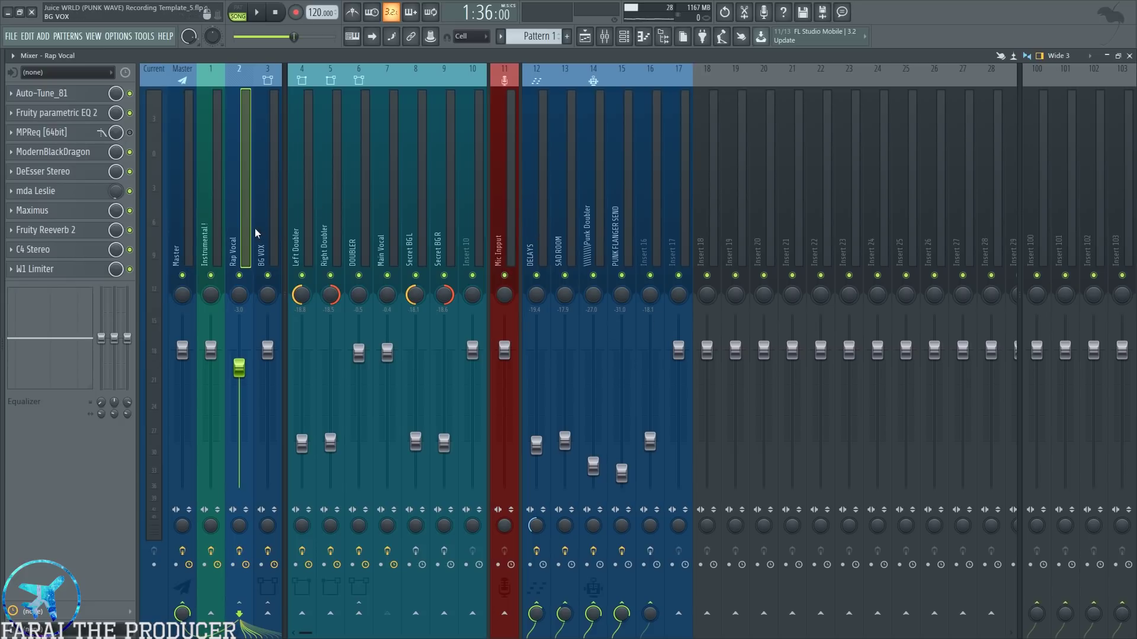
pyautogui.moveTo(537, 276); pyautogui.dragTo(626, 284)
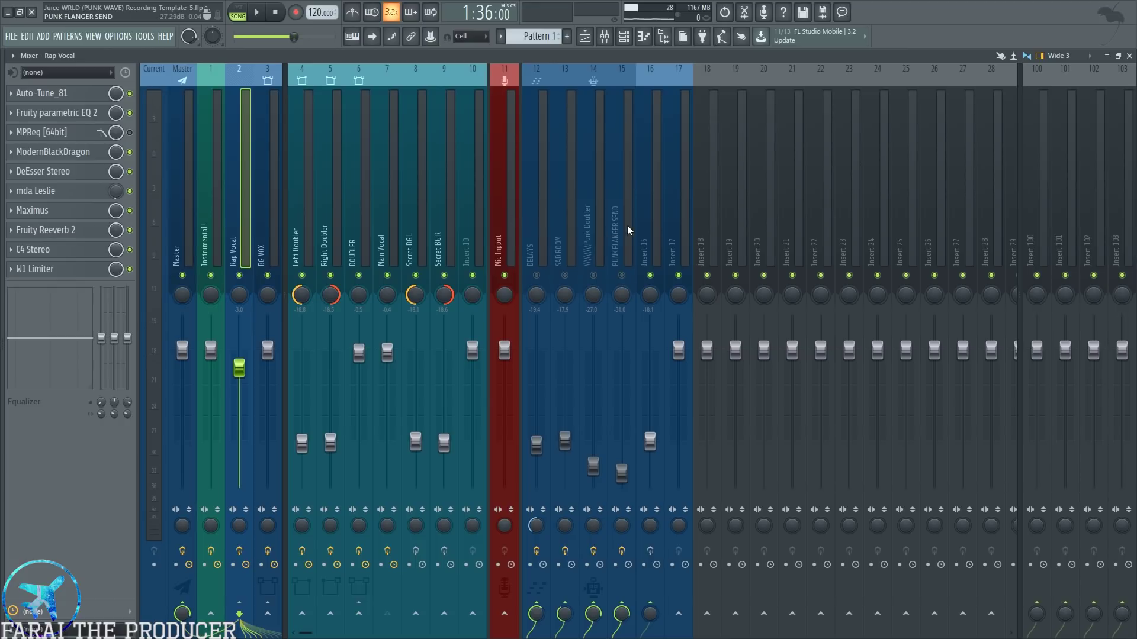
pyautogui.press('space')
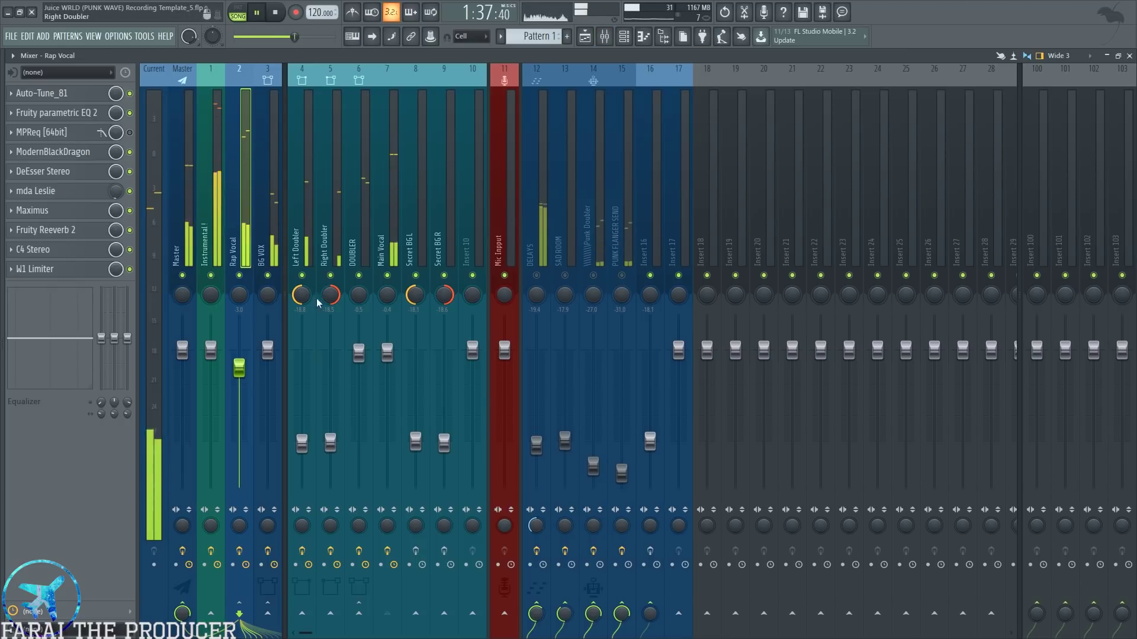
pyautogui.moveTo(302, 276); pyautogui.dragTo(330, 276)
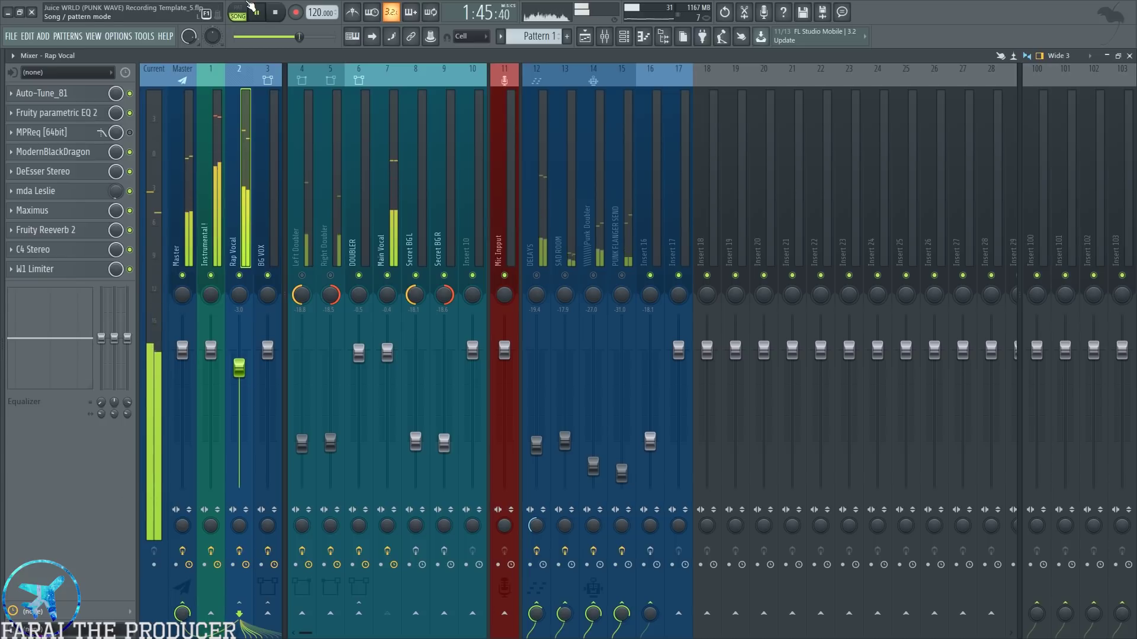
pyautogui.press('space')
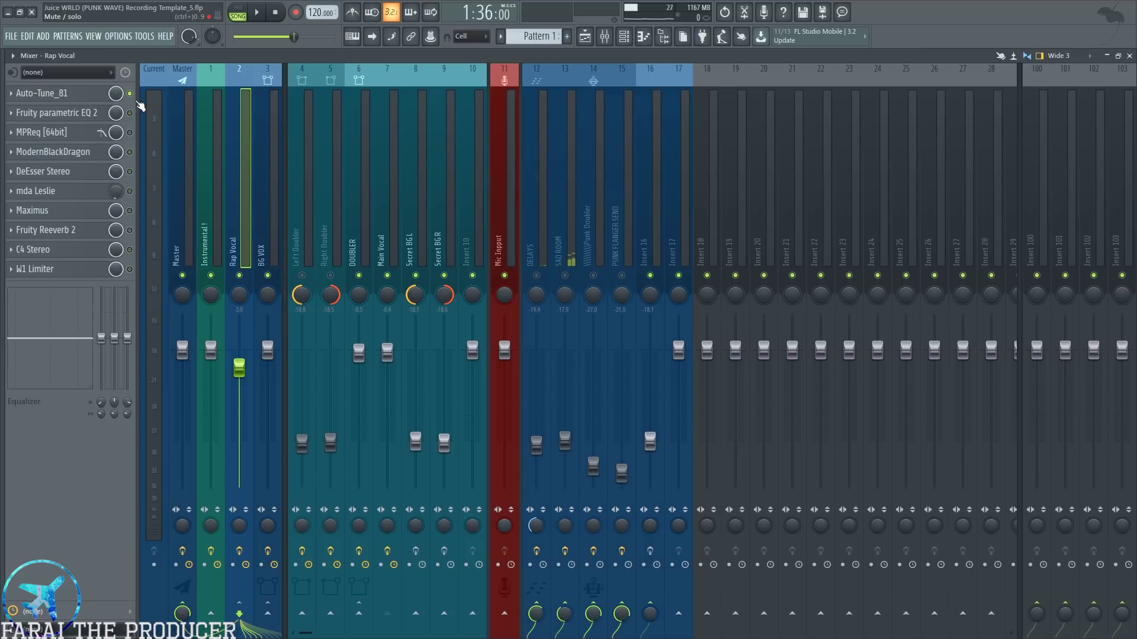
# - Mute the Instrumental track and compare the Rap Vocal with only Auto-Tune active against the full effect chain
pyautogui.press('space')
pyautogui.click(211, 276)
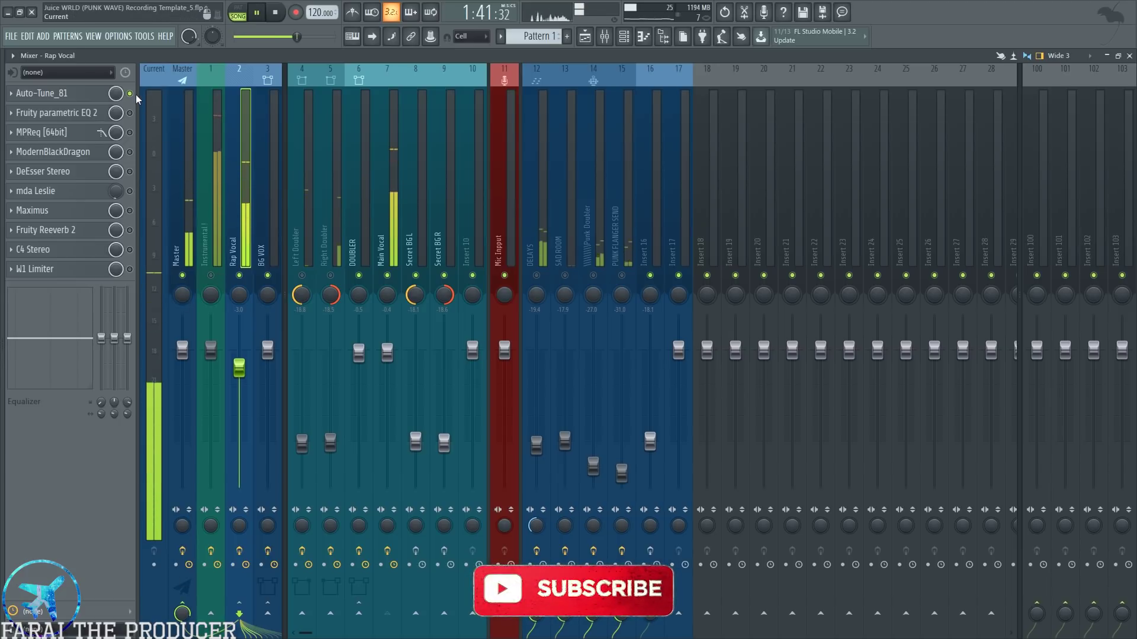
pyautogui.press('space')
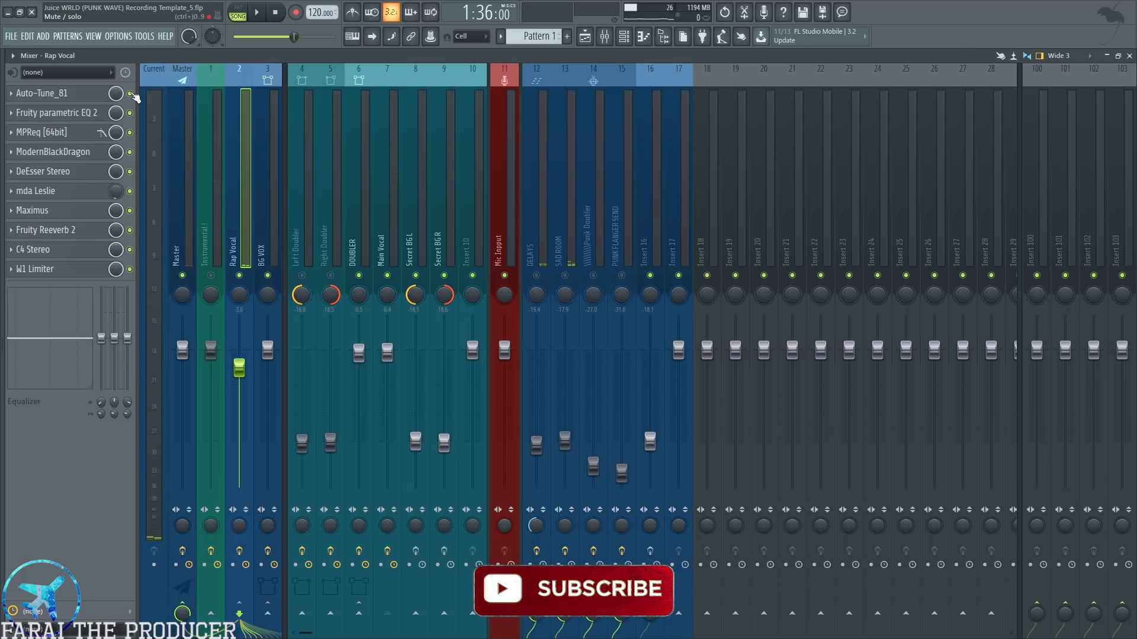
pyautogui.press('space')
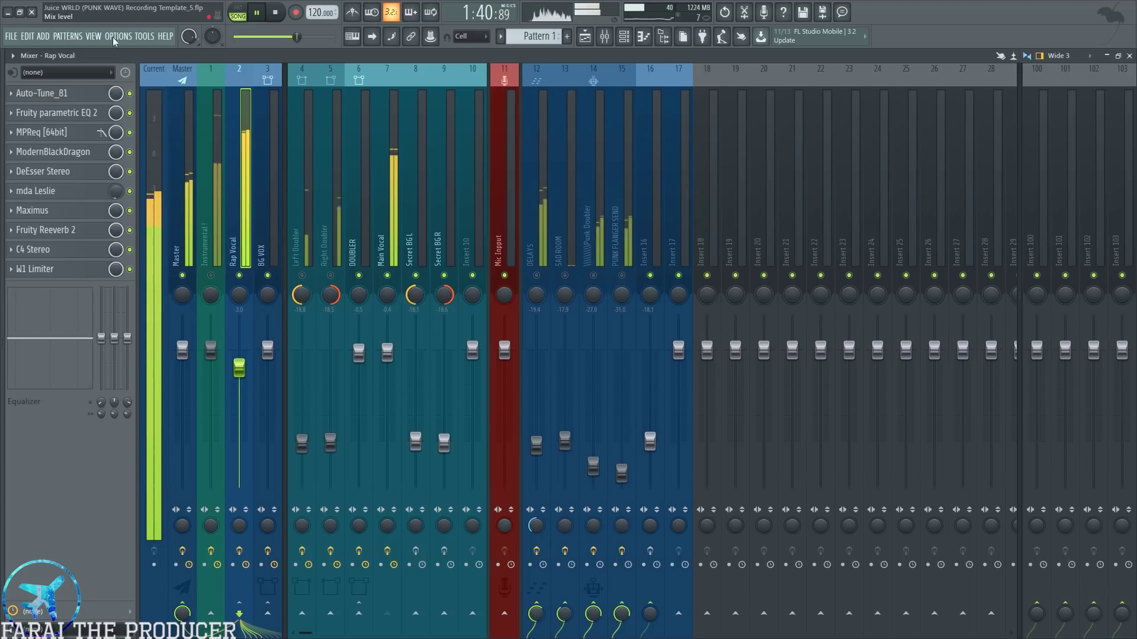
pyautogui.press('space')
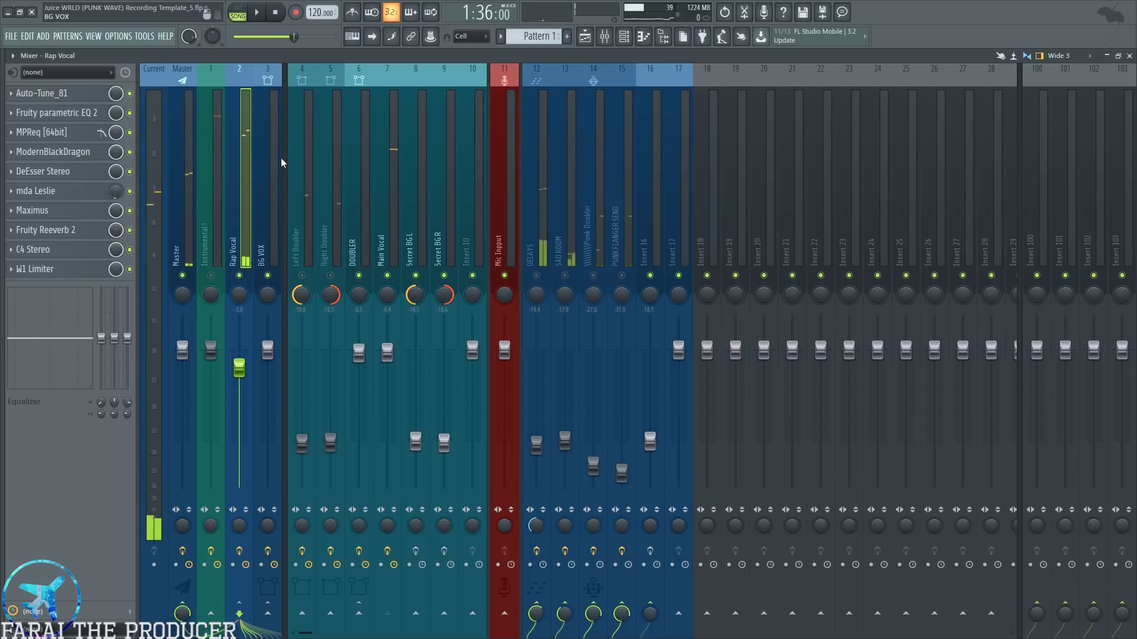
# - Check the audio device and buffer length in the audio settings and close the settings window
pyautogui.click(119, 37)
pyautogui.click(142, 73)
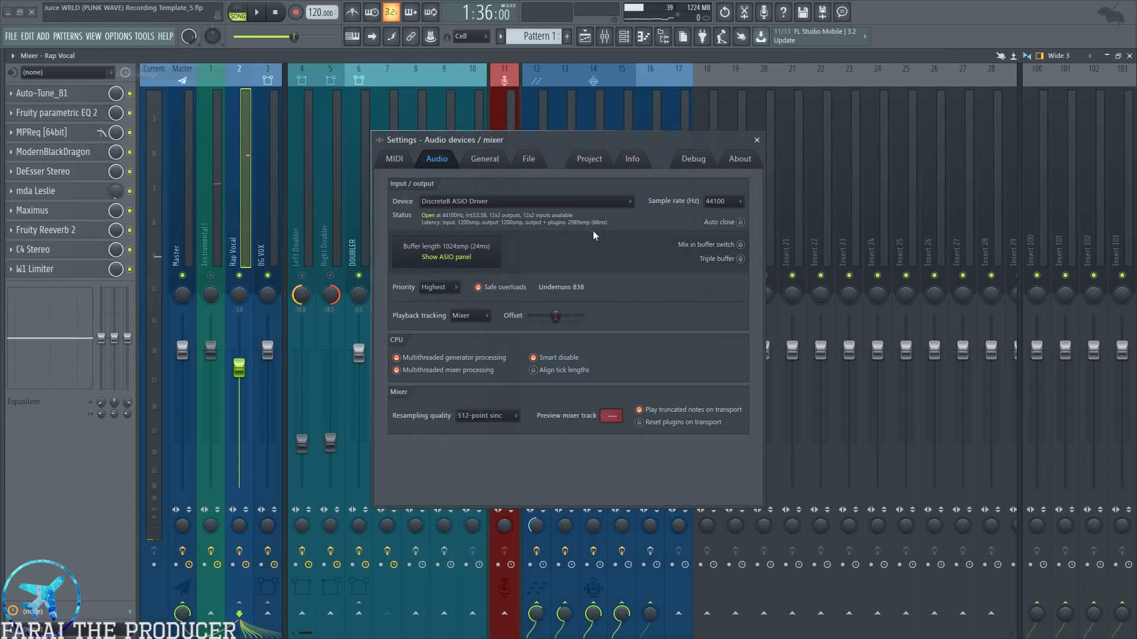
pyautogui.click(756, 140)
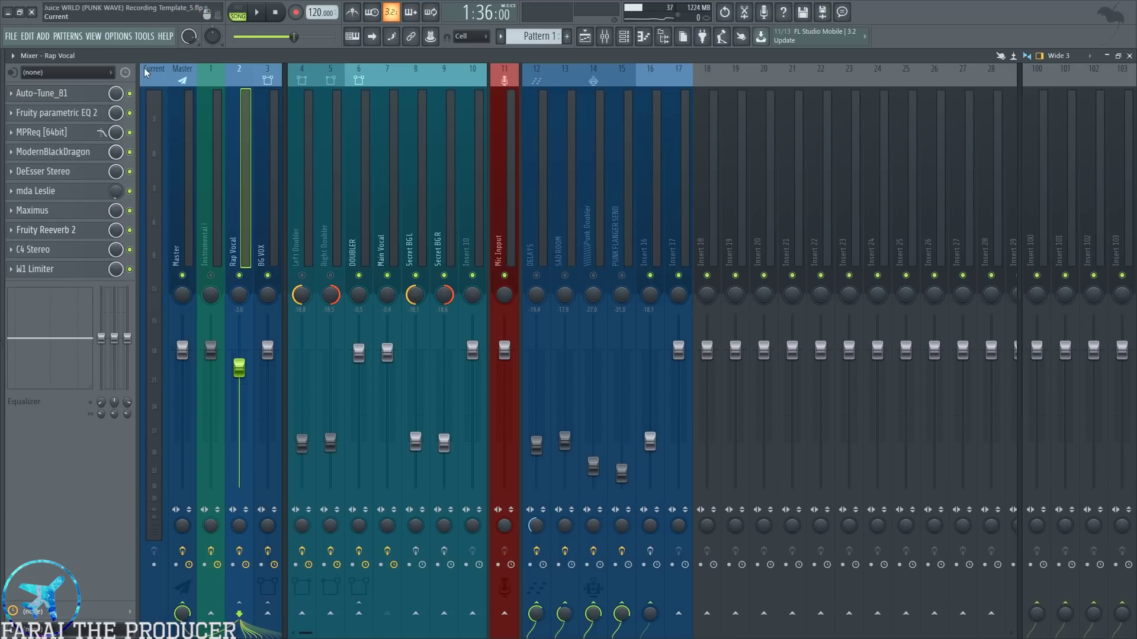
# - Compare the Rap Vocal with Auto-Tune alone, with mda Leslie and Fruity Reeverb 2 bypassed, and with all effects on
pyautogui.press('space')
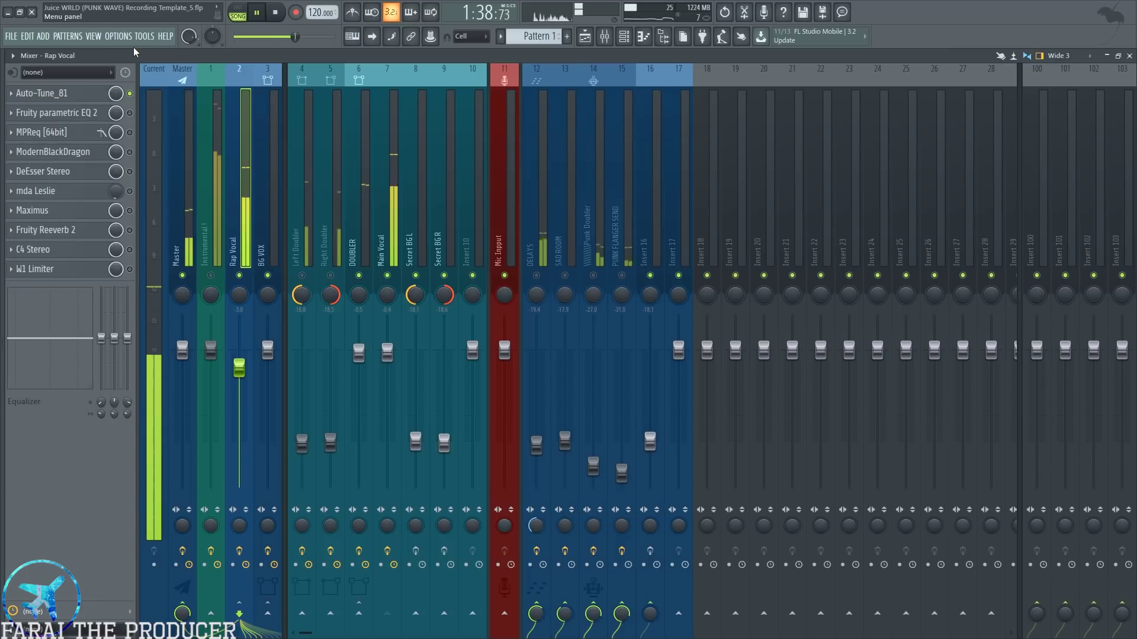
pyautogui.press('space')
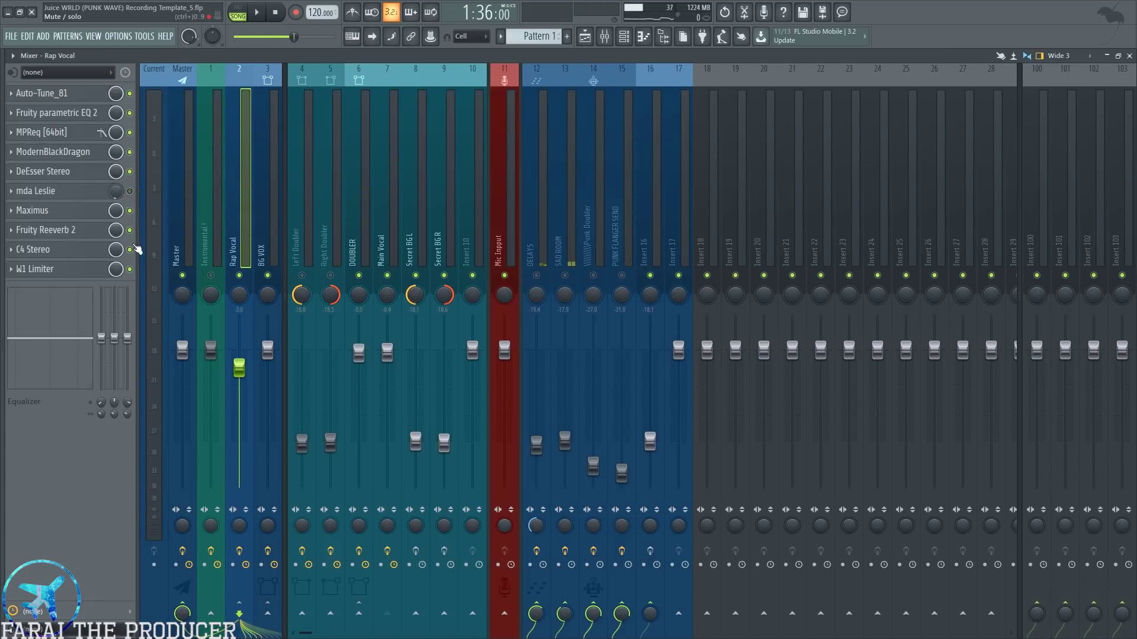
pyautogui.press('space')
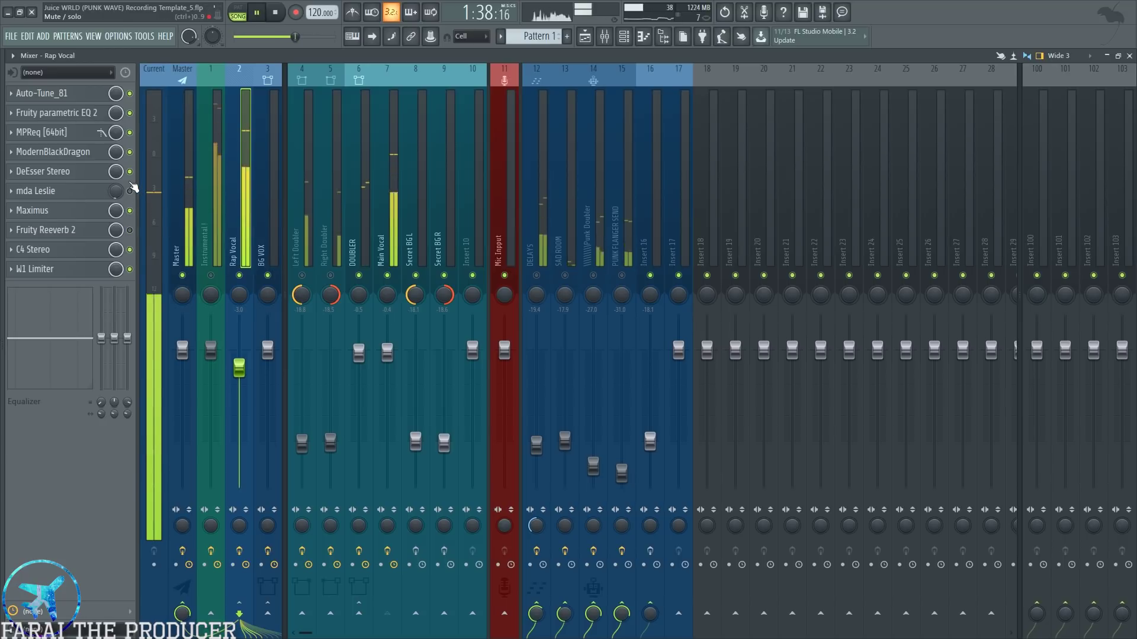
pyautogui.press('space')
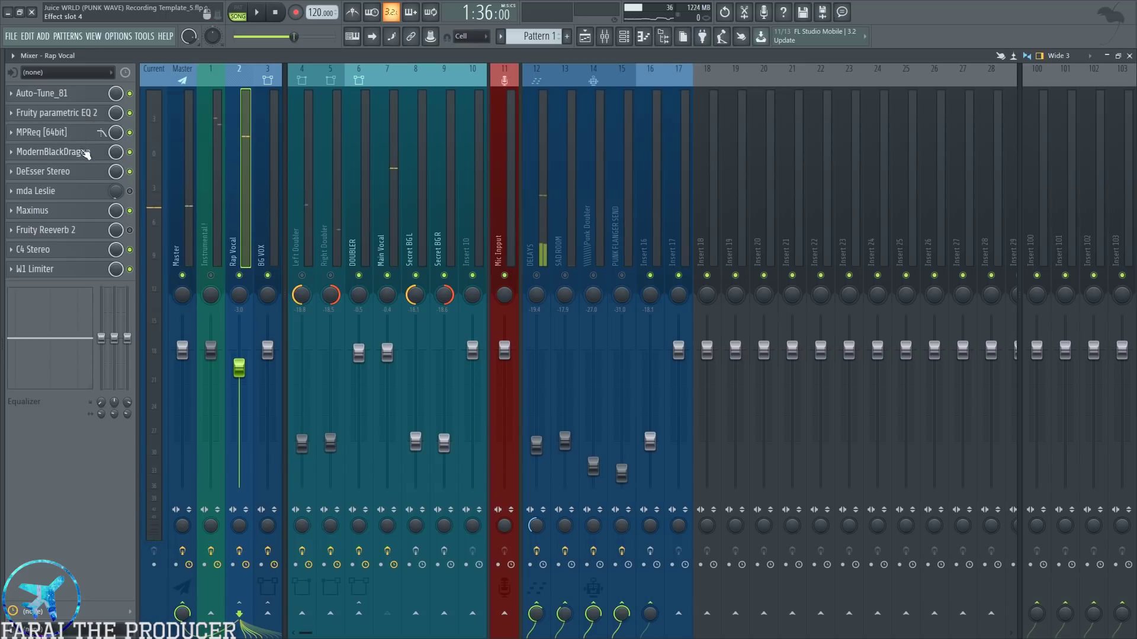
pyautogui.press('space')
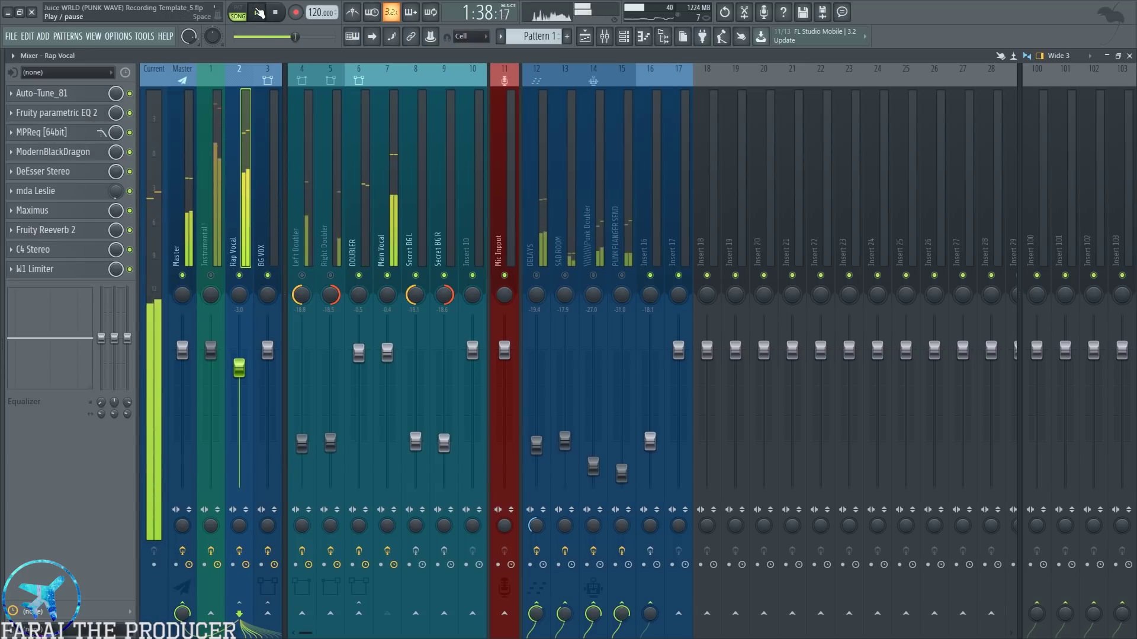
pyautogui.press('space')
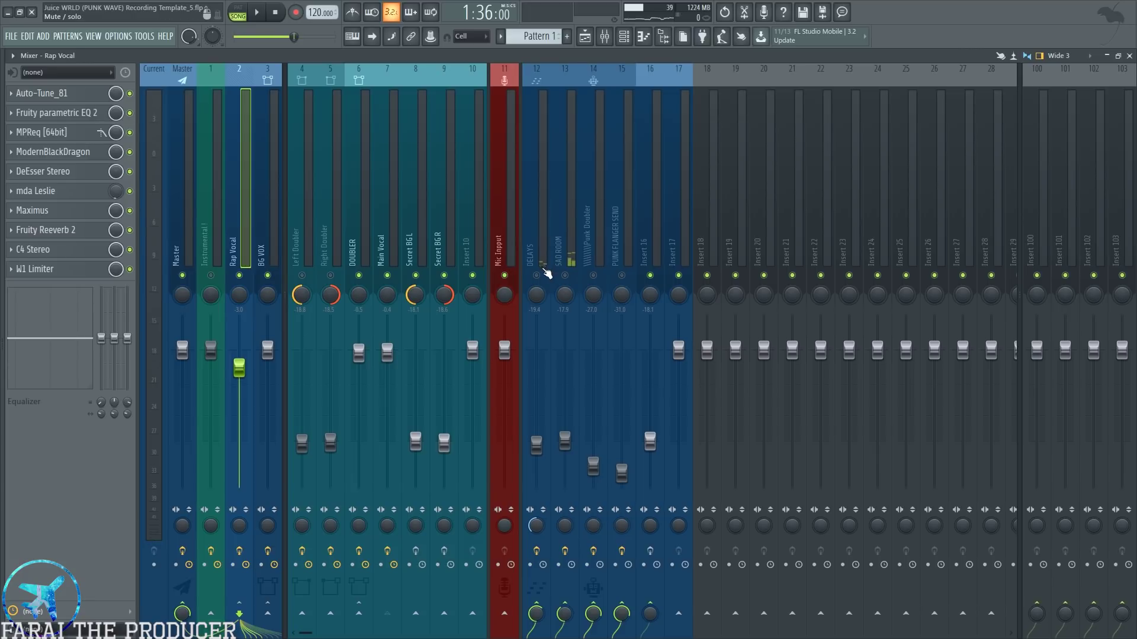
# - Unmute the DELAYS send track, play the vocal through it and open its Fruity Reeverb 2 and Fruity delay 2
pyautogui.click(540, 218)
pyautogui.press('space')
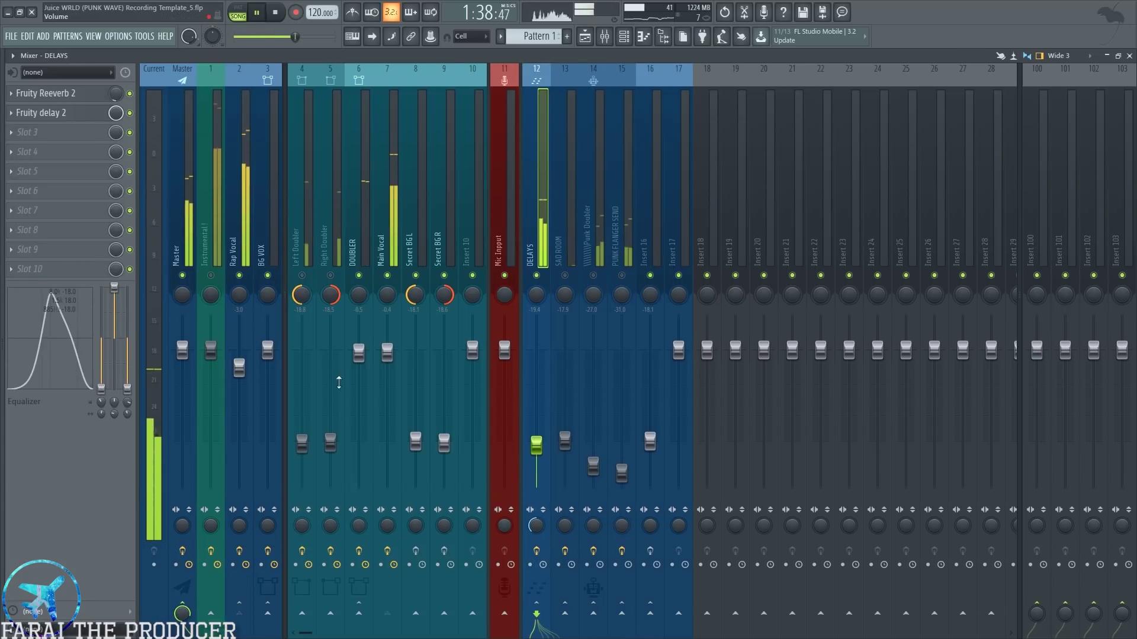
pyautogui.click(59, 93)
pyautogui.click(59, 112)
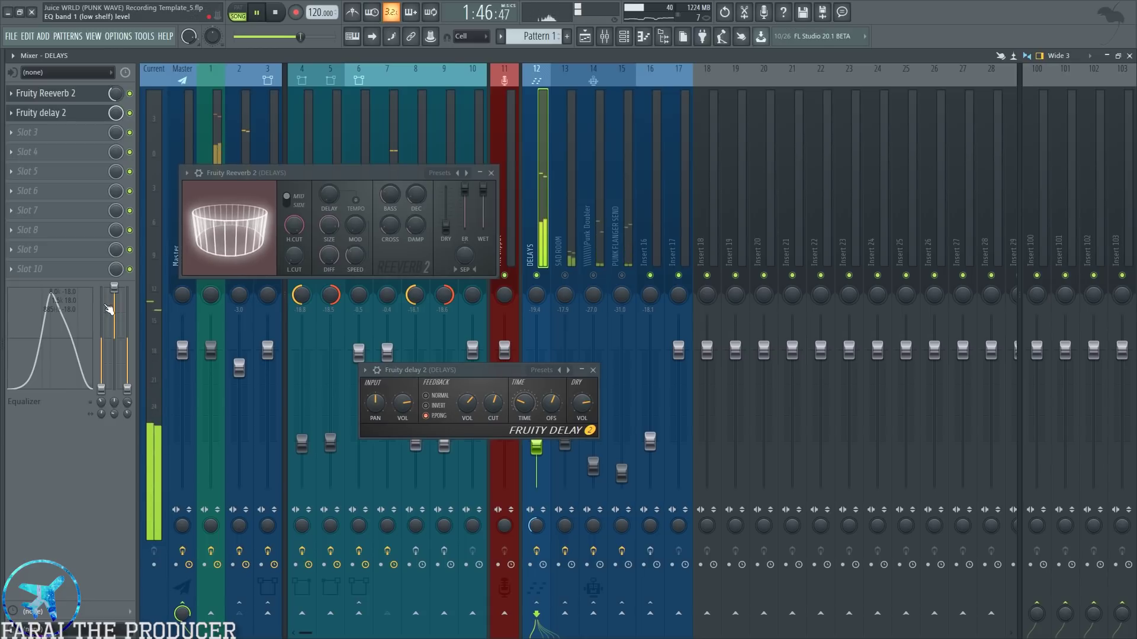
# - Undo the last equalizer tweak on the DELAYS track, stop playback and revisit its Fruity Reeverb 2 and Fruity delay 2
pyautogui.hotkey('ctrl', 'z')
pyautogui.press('space')
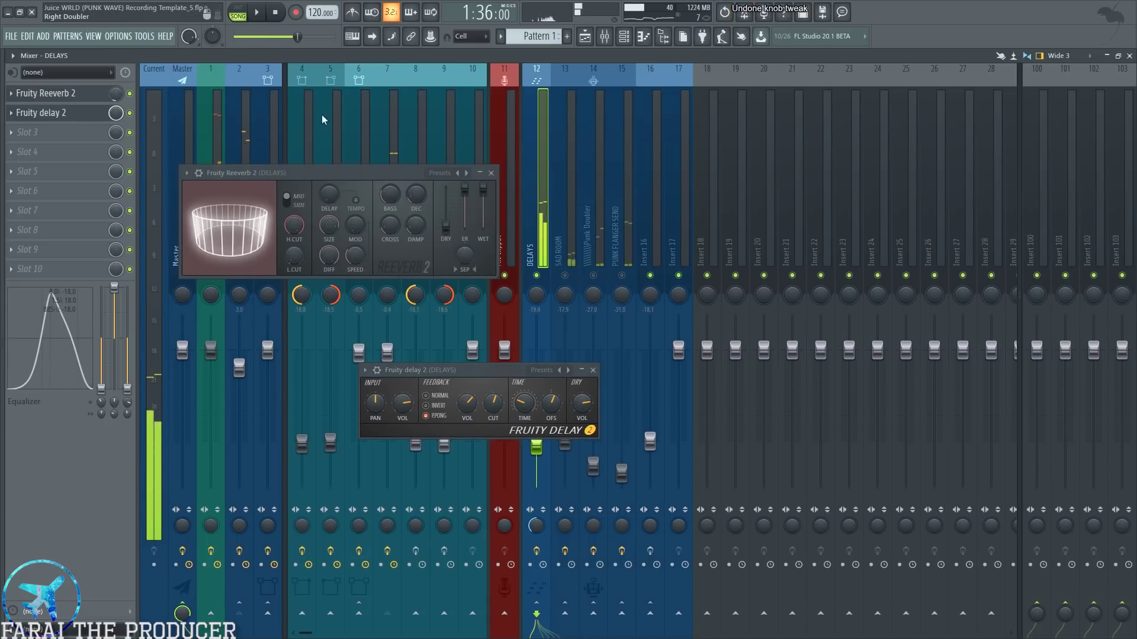
pyautogui.click(329, 173)
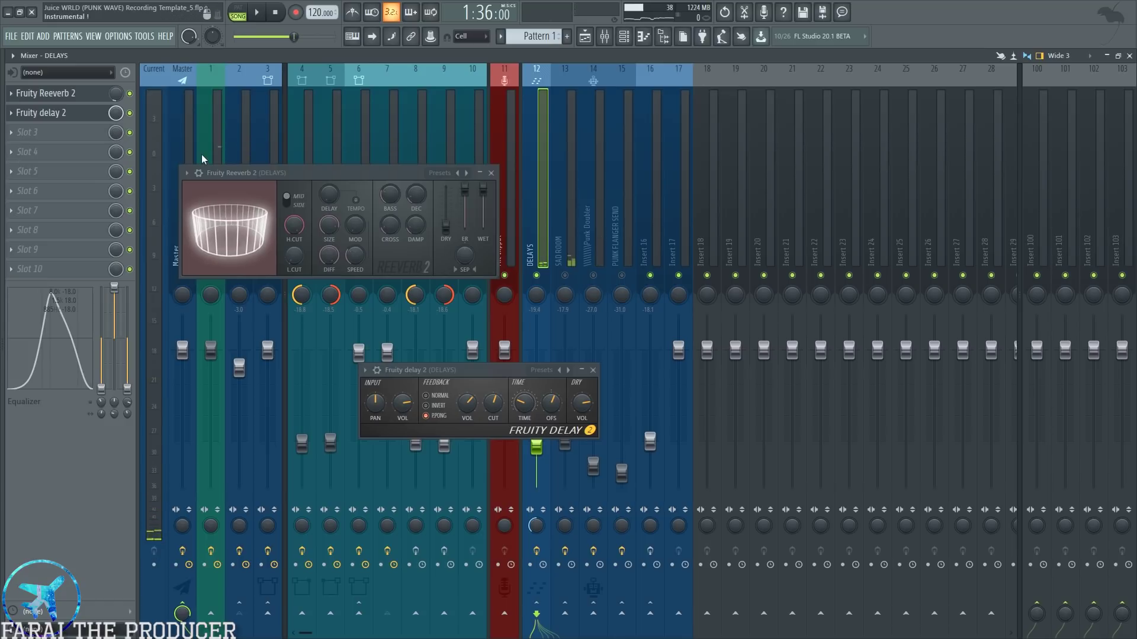
pyautogui.click(66, 114)
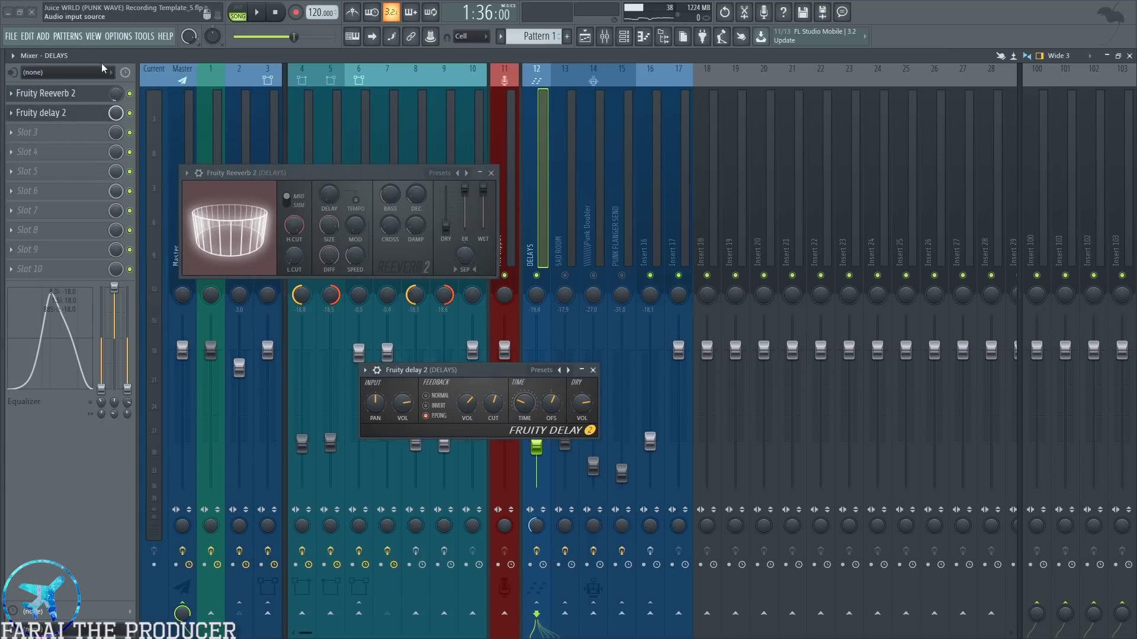
pyautogui.click(84, 96)
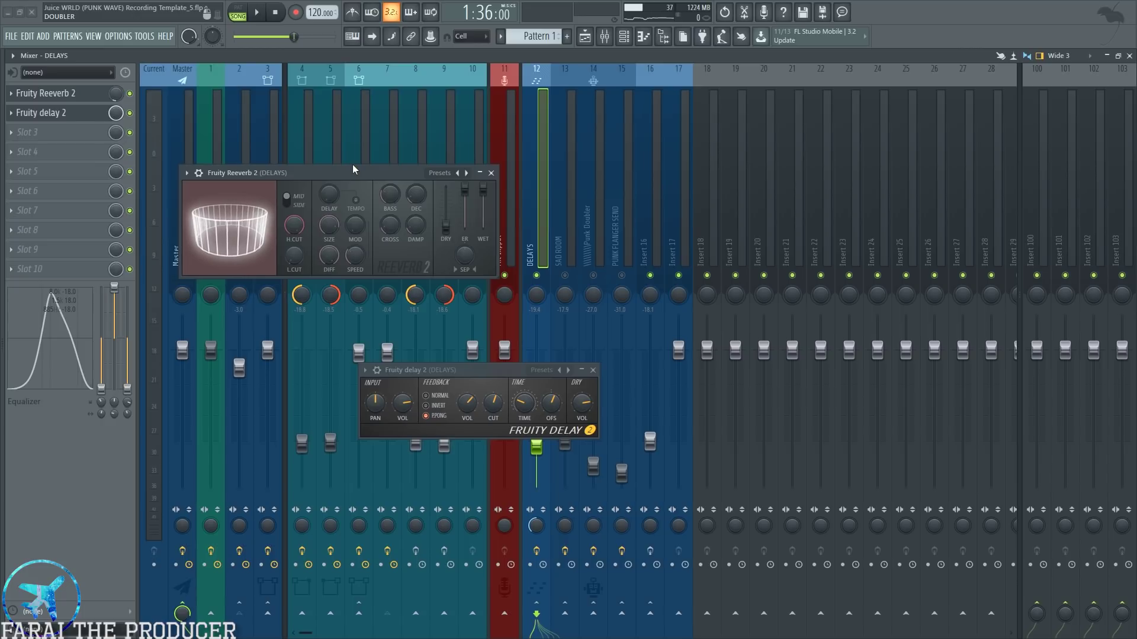
# - Show the playlist, place the playhead at bar 9 and look over the vocal clips and Mix level automation
pyautogui.click(585, 37)
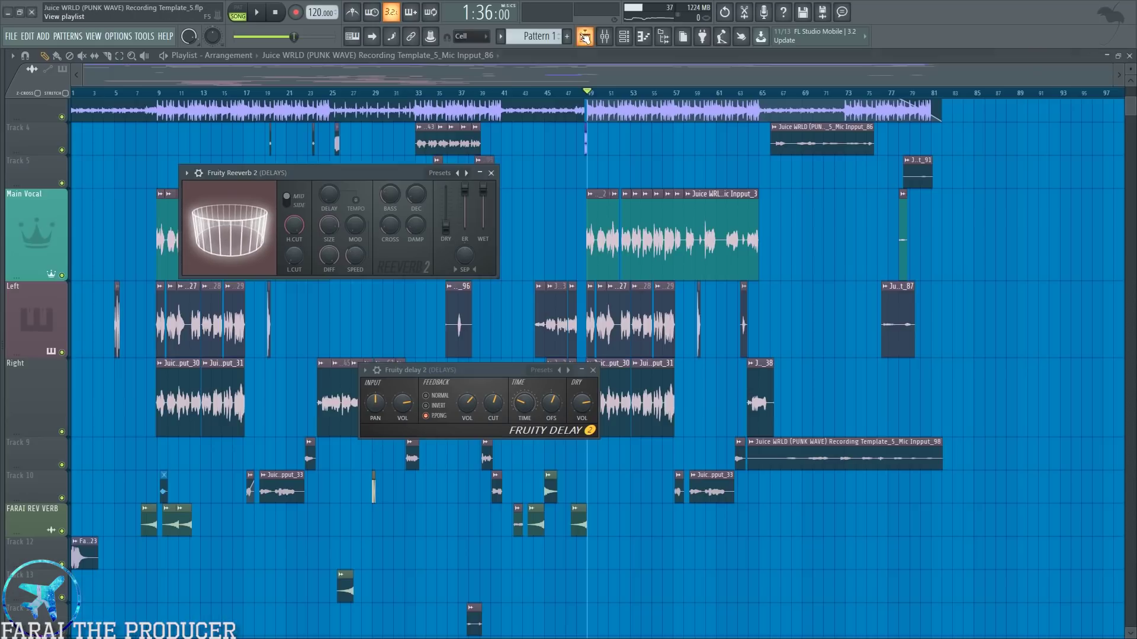
pyautogui.click(167, 93)
pyautogui.scroll(8, 166, 94)
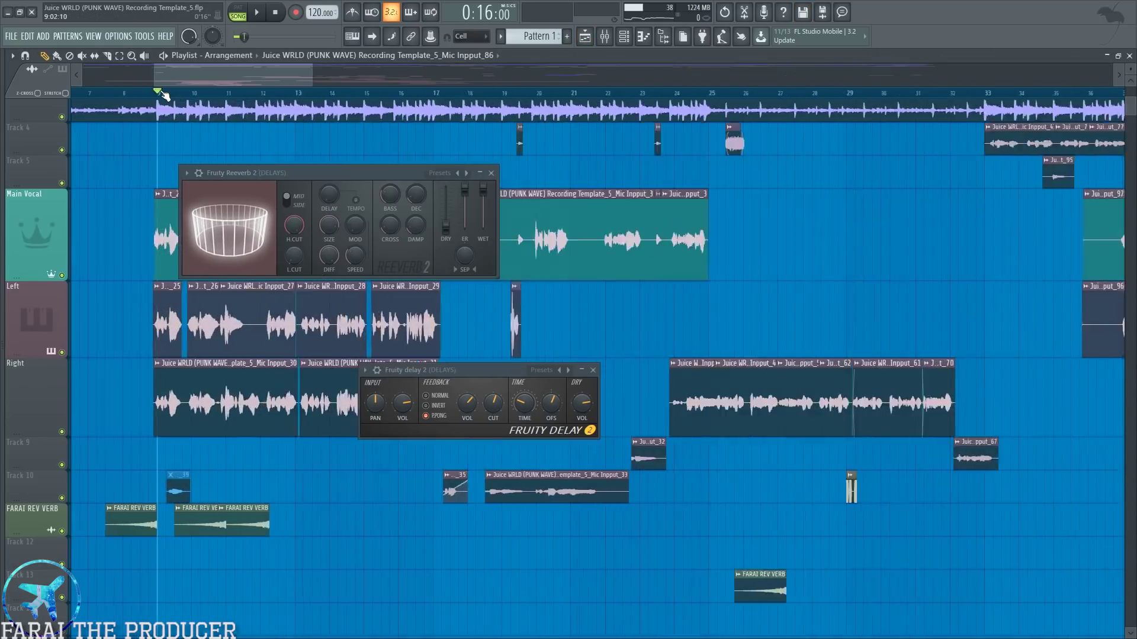
pyautogui.scroll(-10, 166, 93)
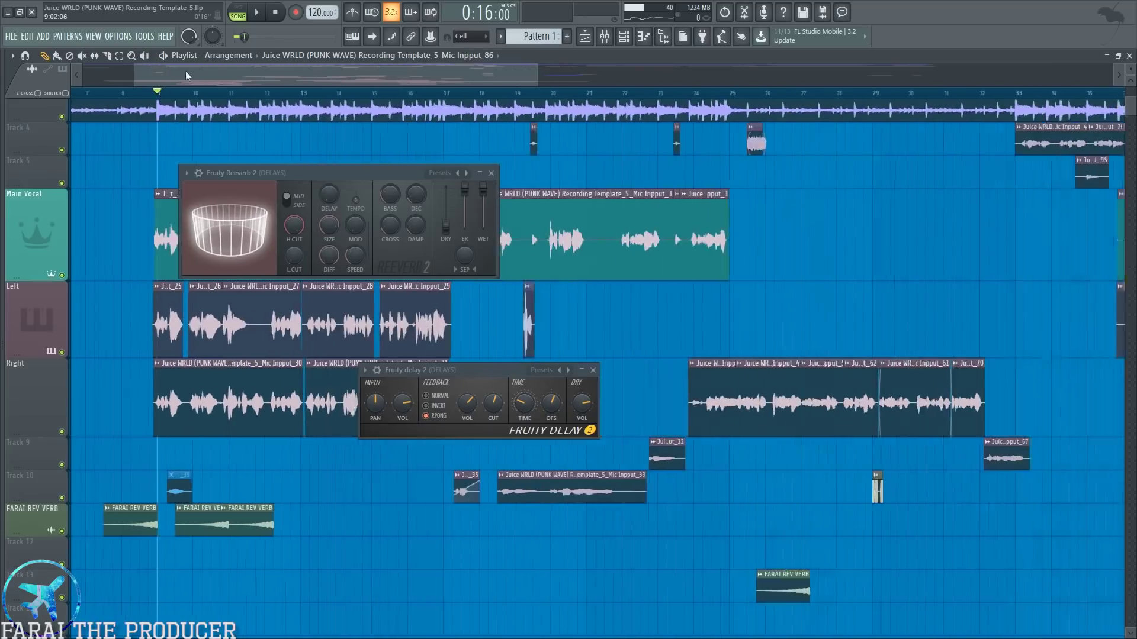
pyautogui.scroll(3, 148, 115)
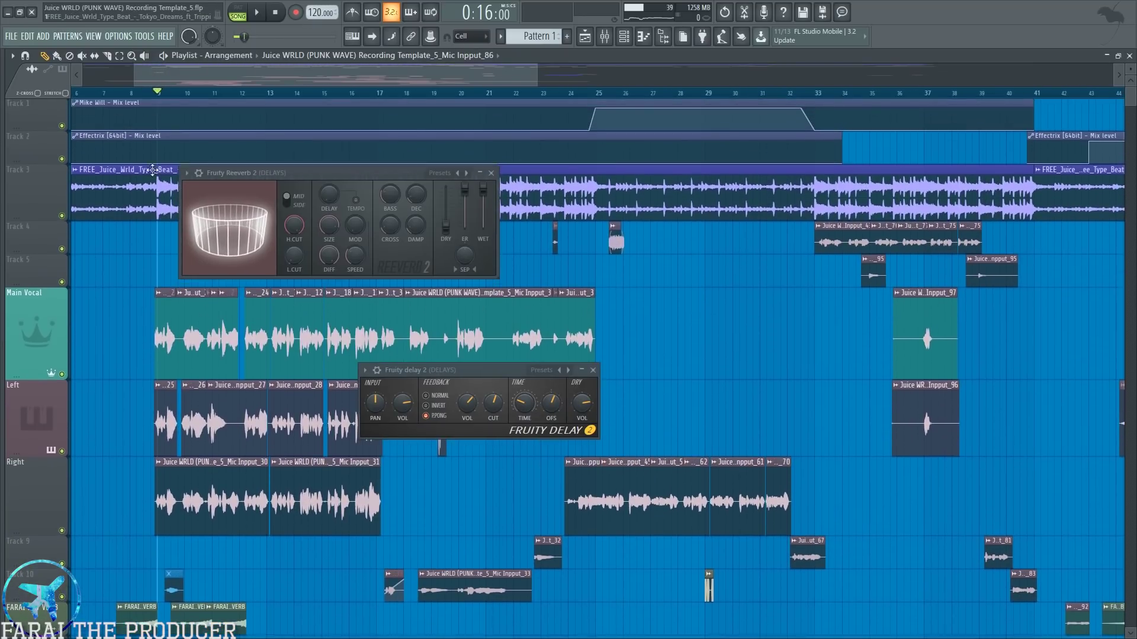
pyautogui.moveTo(172, 76); pyautogui.dragTo(259, 91)
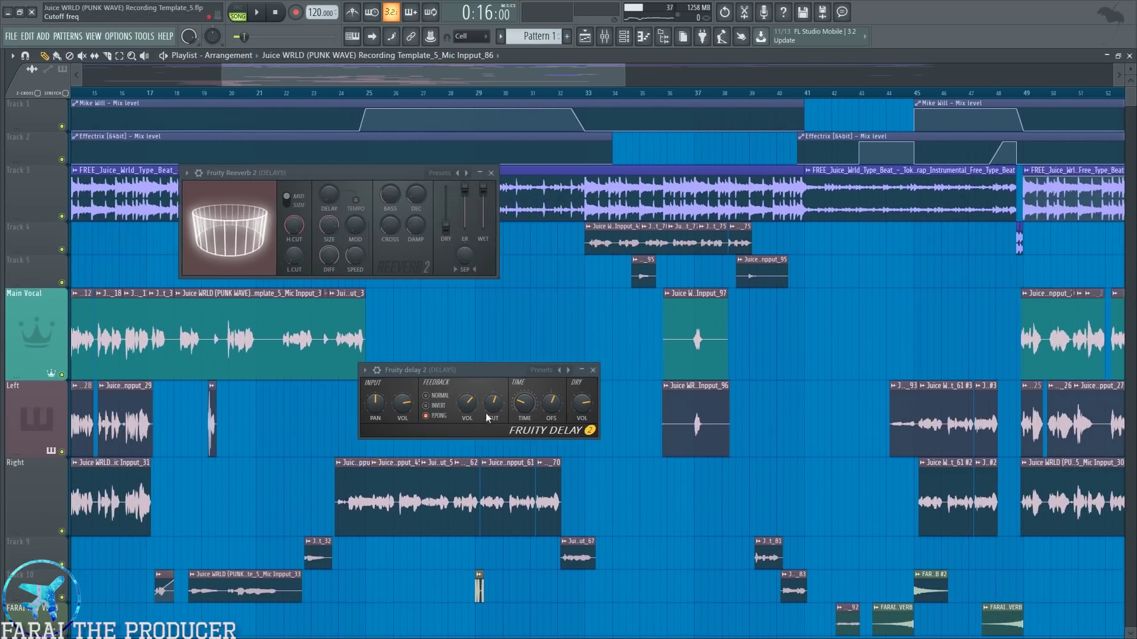
# - View the step presets for the Fruity delay 2 time, and close both the delay and the Fruity Reeverb 2
pyautogui.rightClick(525, 405)
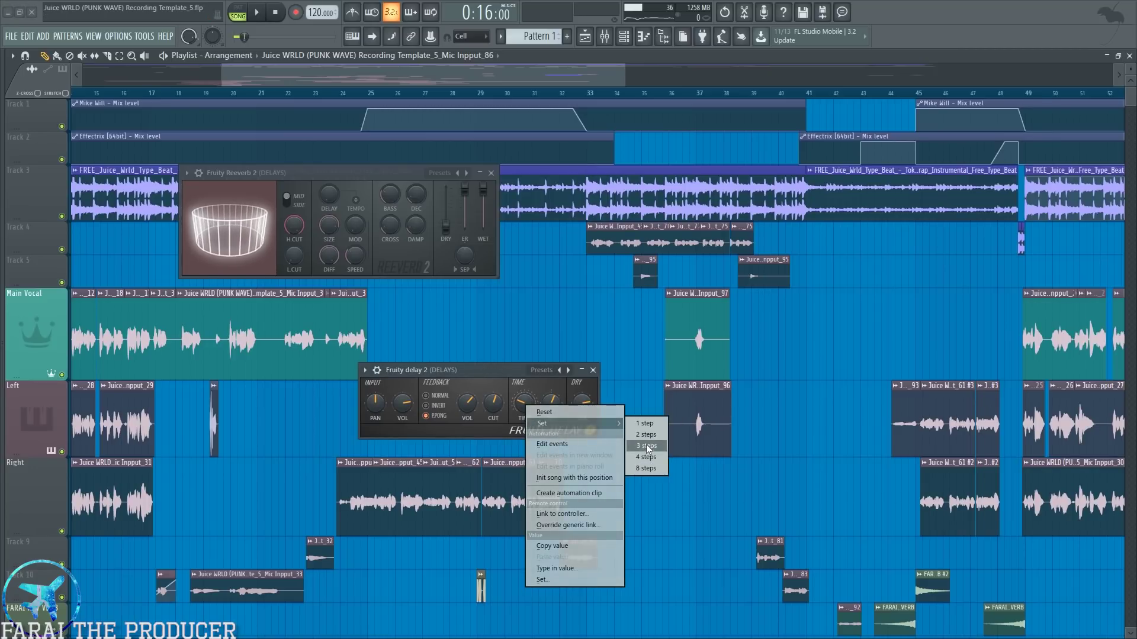
pyautogui.click(477, 369)
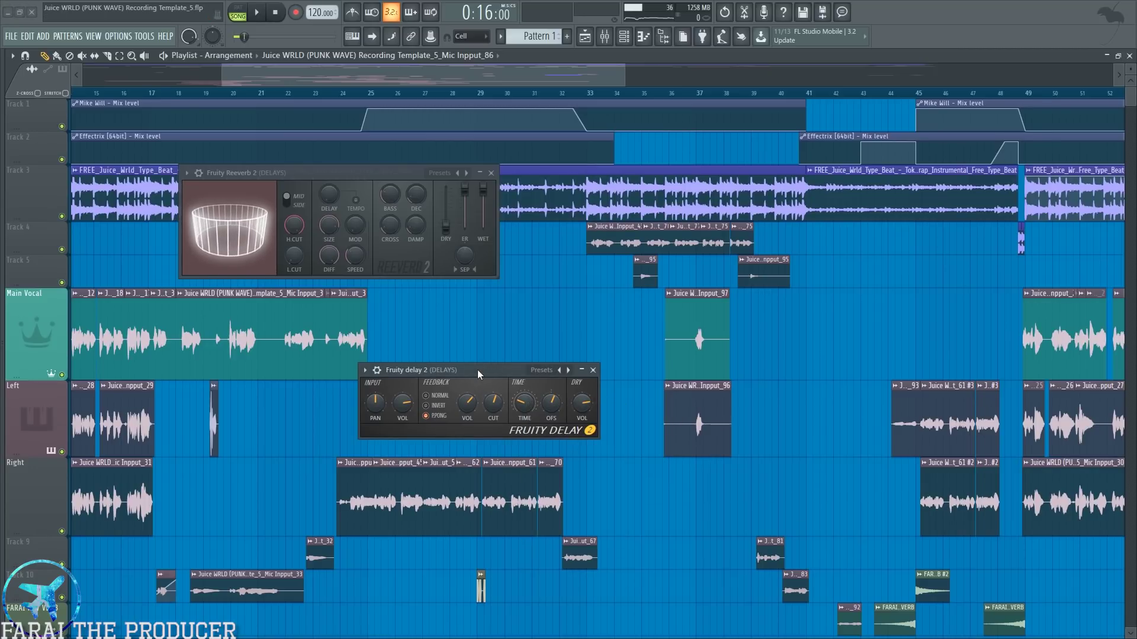
pyautogui.click(593, 370)
pyautogui.moveTo(331, 173); pyautogui.dragTo(448, 276)
pyautogui.moveTo(416, 79); pyautogui.dragTo(448, 83)
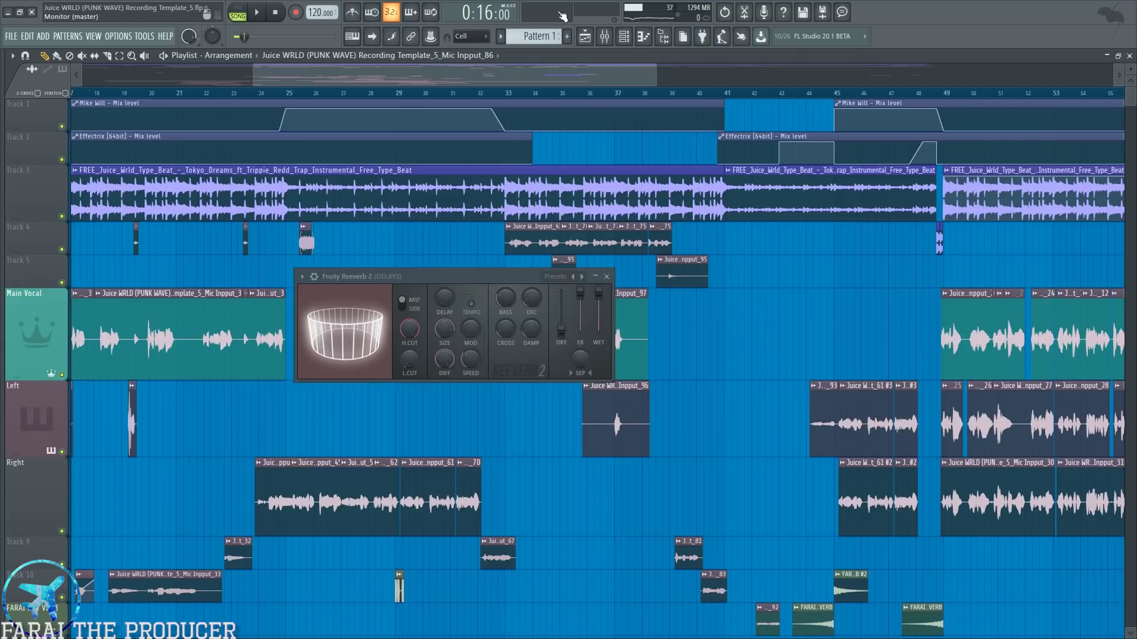
pyautogui.click(607, 277)
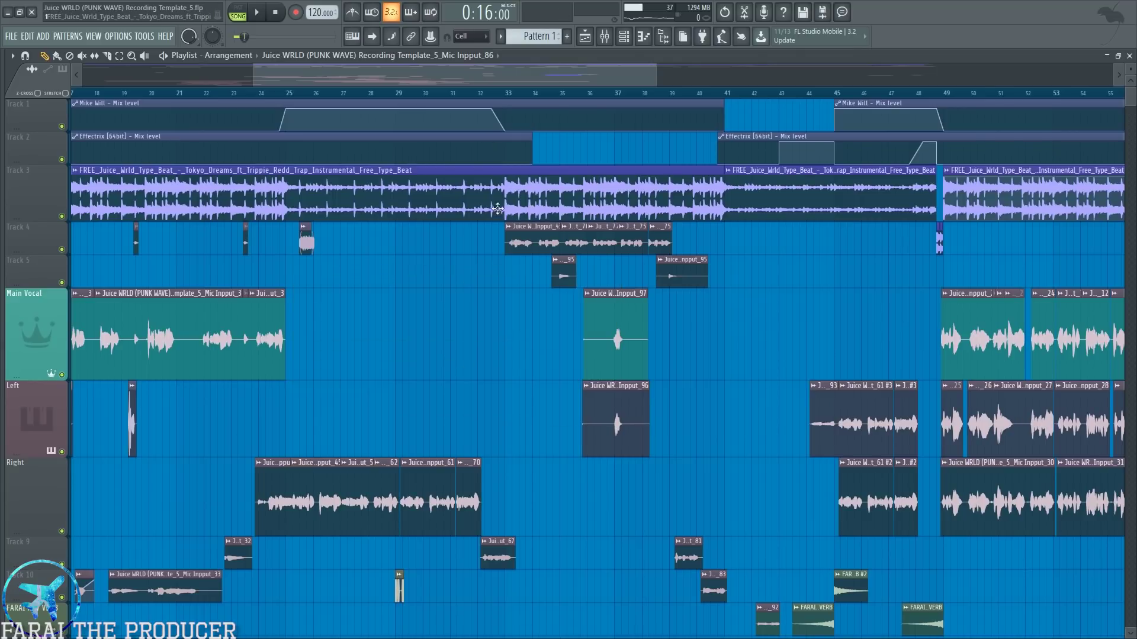
# - Place the playhead in bar 48 and reopen the Fruity delay 2 of the DELAYS track from the mixer
pyautogui.hscroll(2, 478, 73)
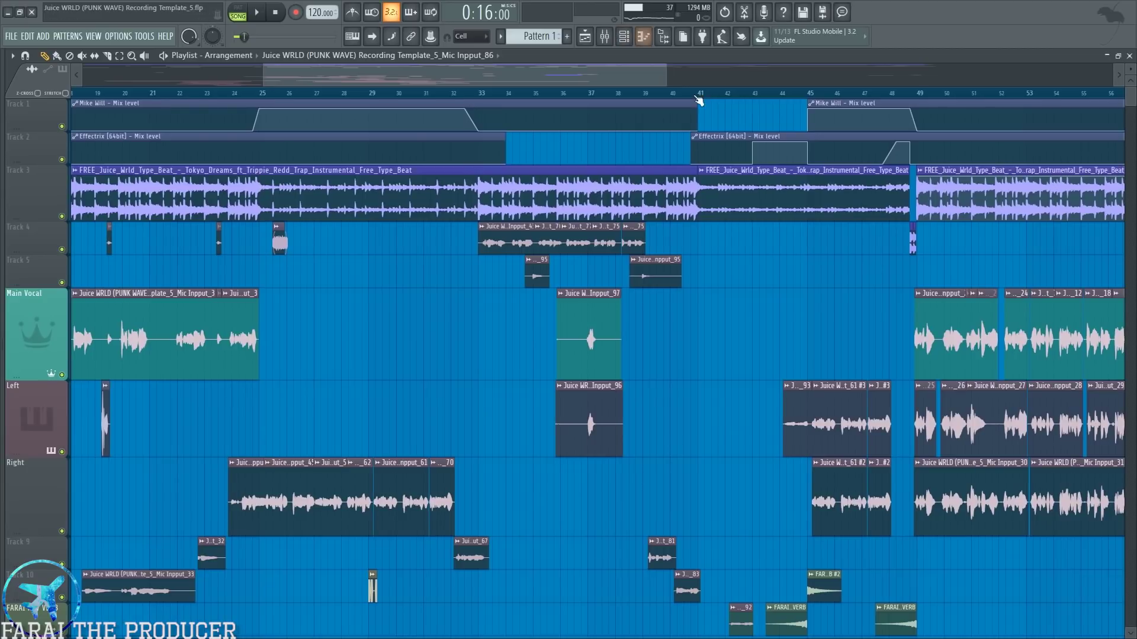
pyautogui.click(880, 95)
pyautogui.click(604, 36)
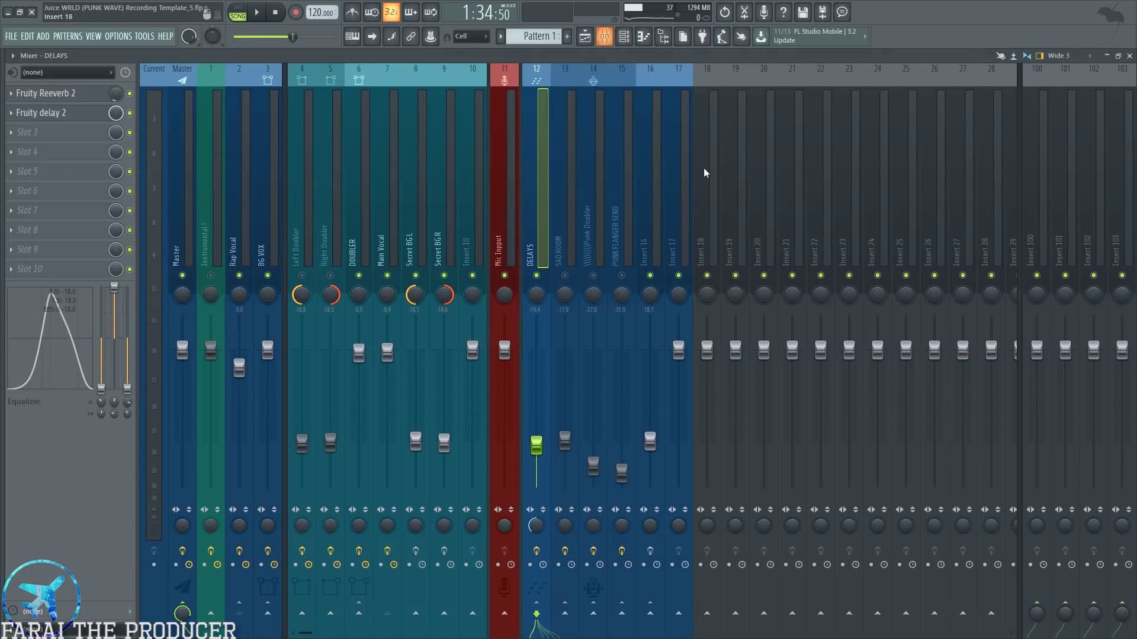
pyautogui.click(77, 114)
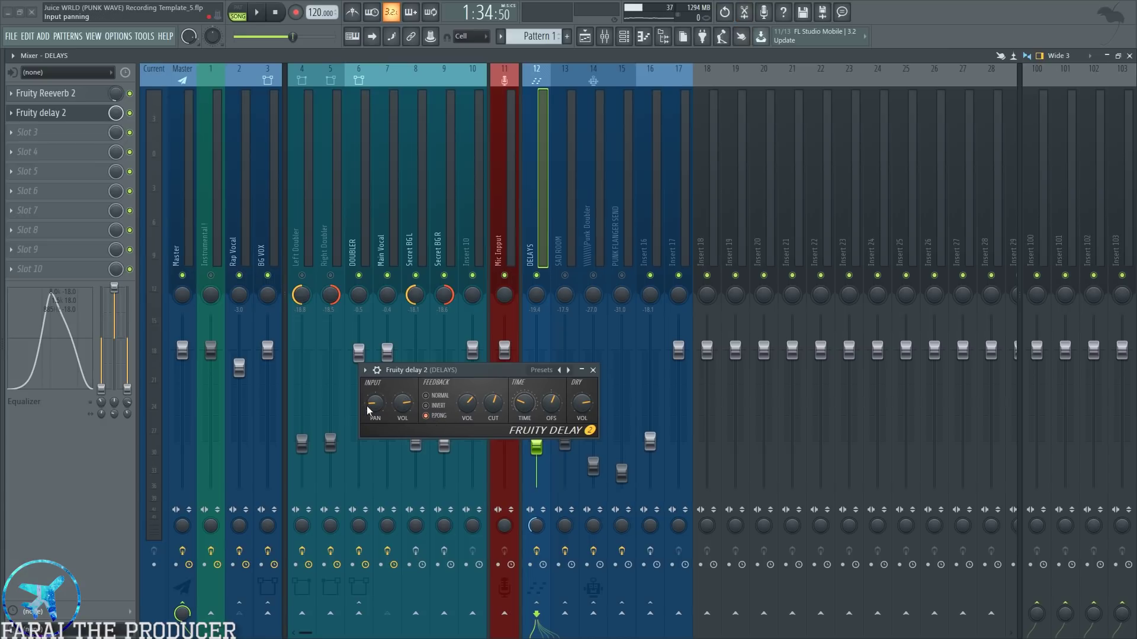
# - Move the playhead to bar 49 and play the vocal through the DELAYS send while viewing the mixer, and stop playback
pyautogui.click(585, 37)
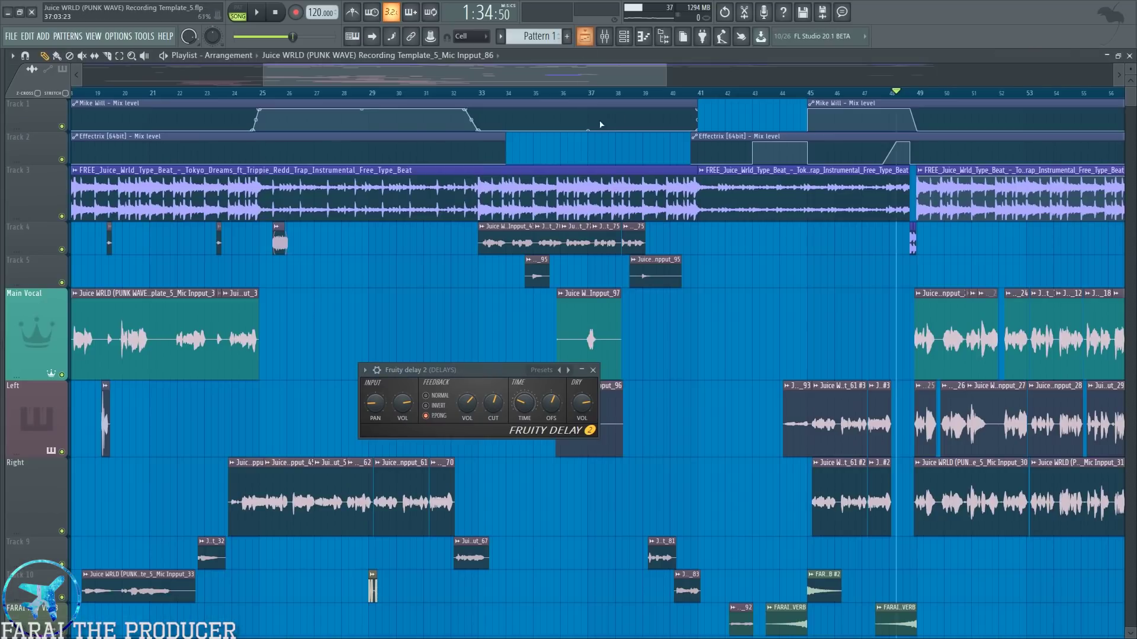
pyautogui.click(921, 94)
pyautogui.press('space')
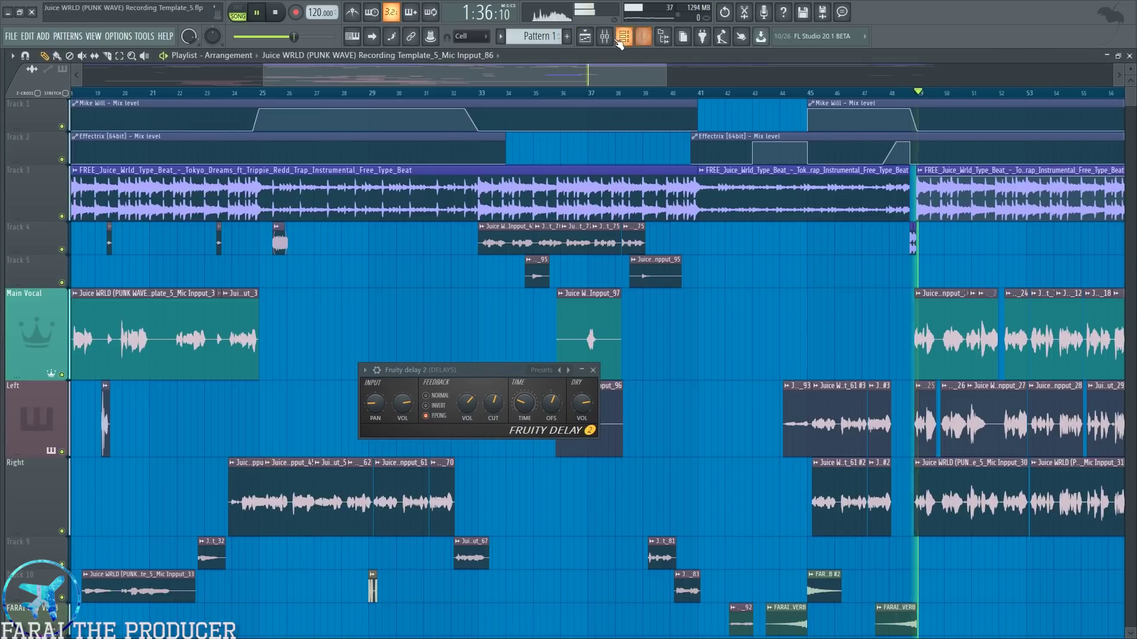
pyautogui.click(604, 37)
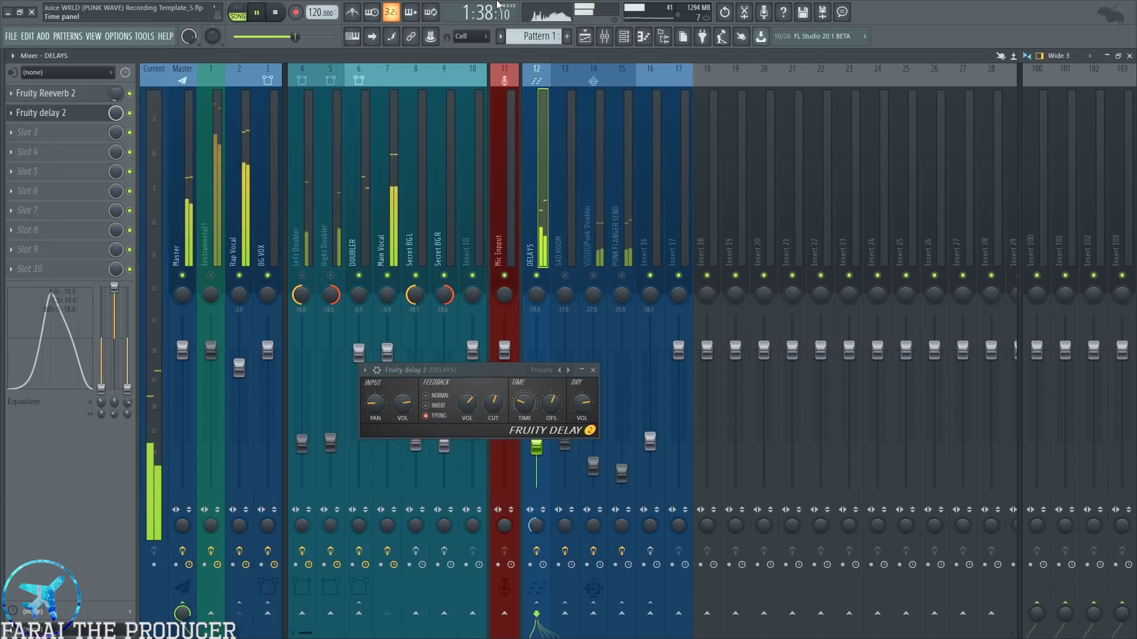
pyautogui.press('space')
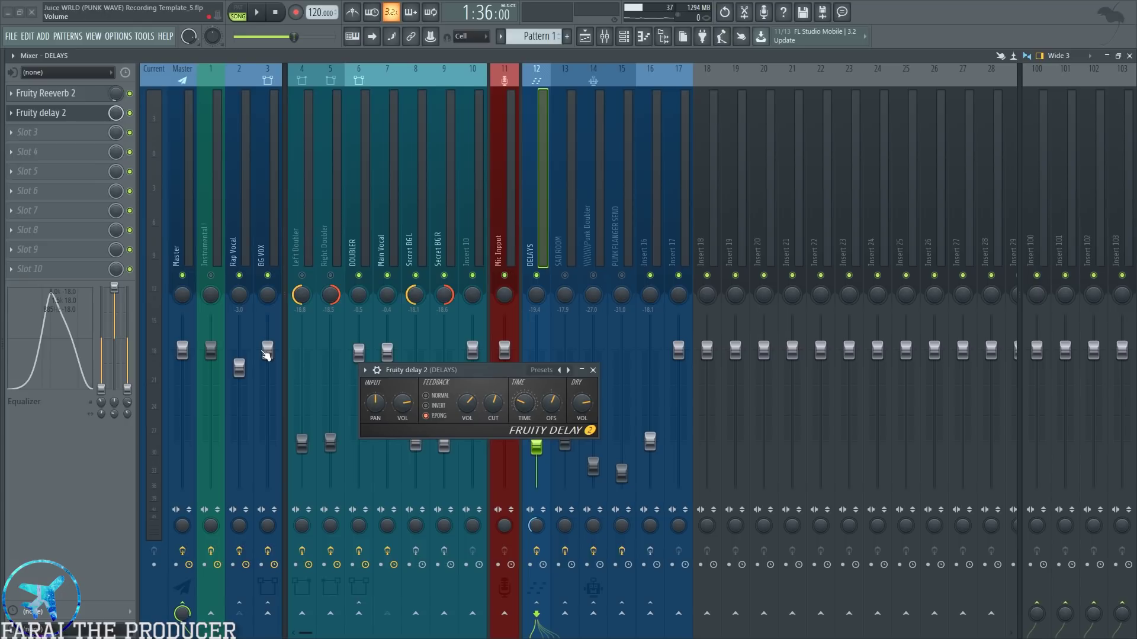
# - Reset the three equalizer band levels of the DELAYS track to flat and audition the vocal without the EQ curve
pyautogui.keyDown('alt'); pyautogui.click(127, 390); pyautogui.keyUp('alt')
pyautogui.keyDown('alt'); pyautogui.click(114, 288); pyautogui.keyUp('alt')
pyautogui.keyDown('alt'); pyautogui.click(102, 389); pyautogui.keyUp('alt')
pyautogui.press('space')
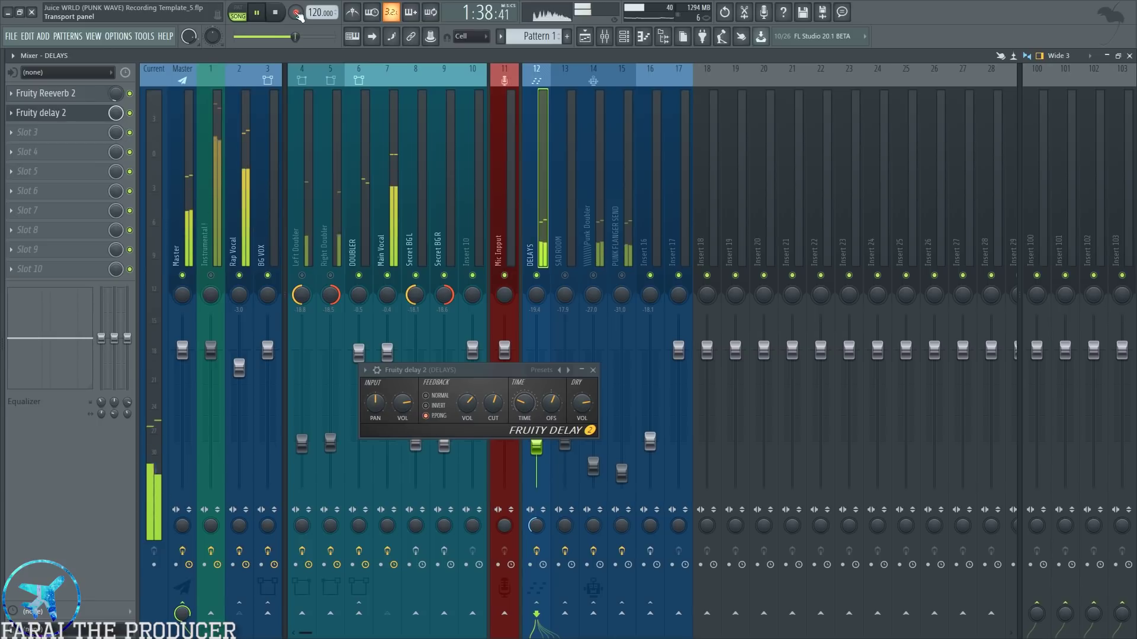
pyautogui.press('space')
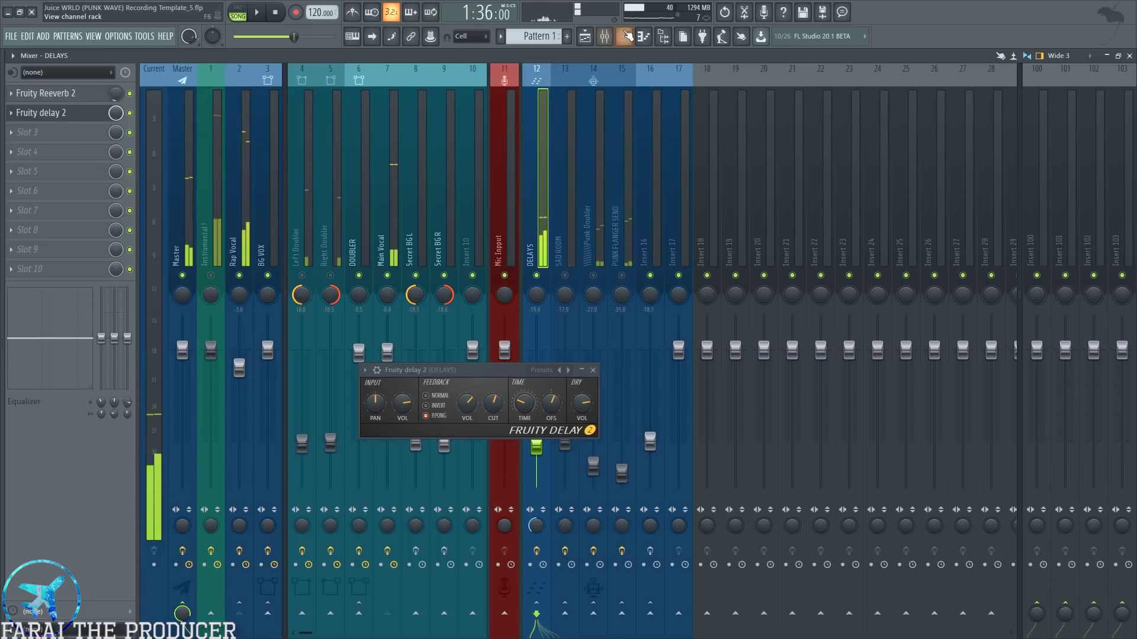
# - Undo the three equalizer resets on the DELAYS track and audition the vocal with its EQ curve
pyautogui.hotkey('ctrl', 'alt', 'z')
pyautogui.hotkey('ctrl', 'alt', 'z')
pyautogui.hotkey('ctrl', 'alt', 'z')
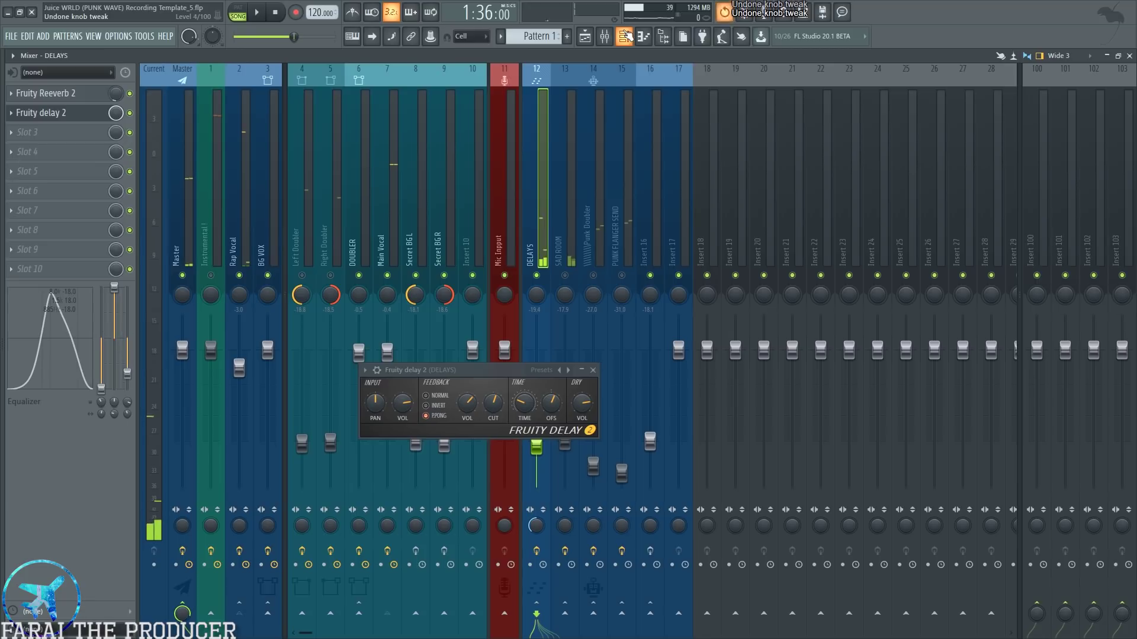
pyautogui.press('space')
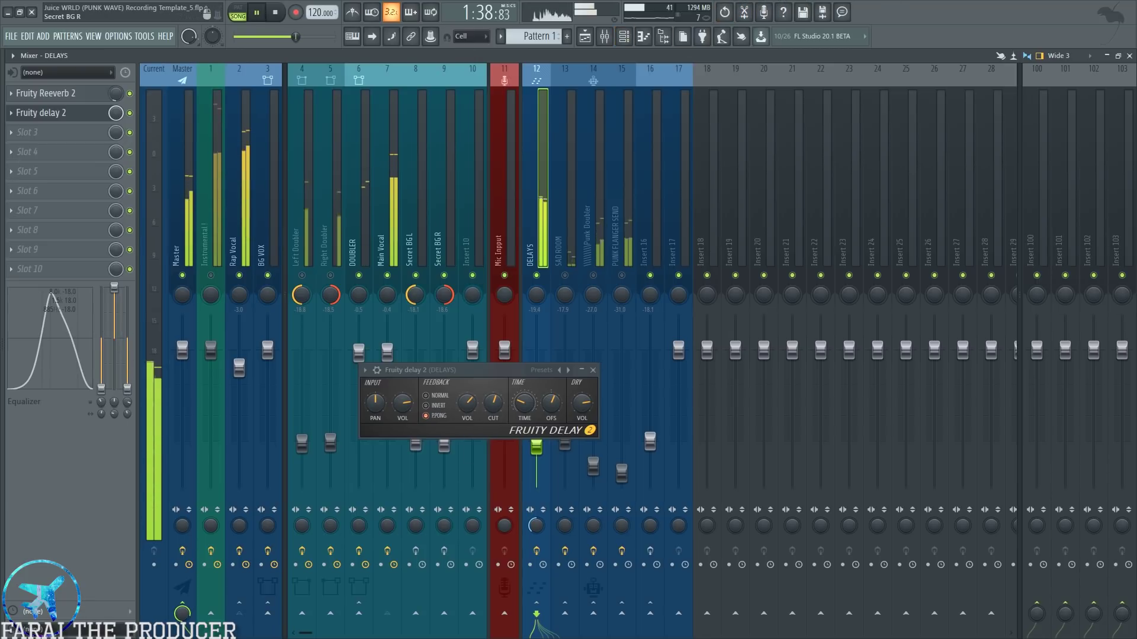
pyautogui.press('space')
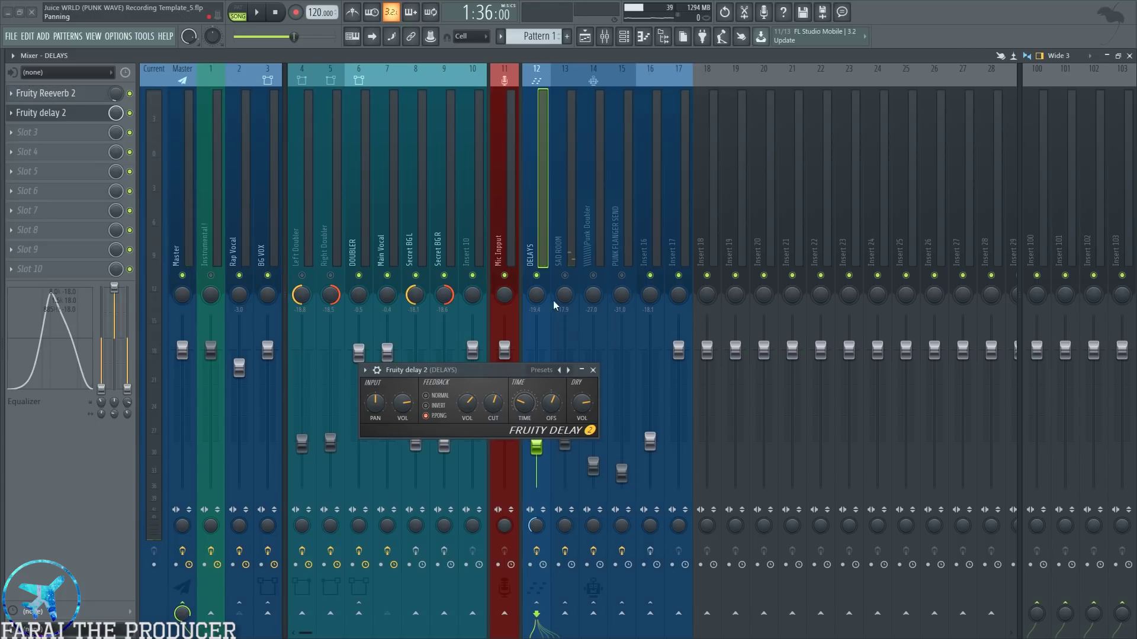
# - Close the Fruity delay 2, select the SAD ROOM send track and unmute it
pyautogui.click(595, 371)
pyautogui.click(566, 179)
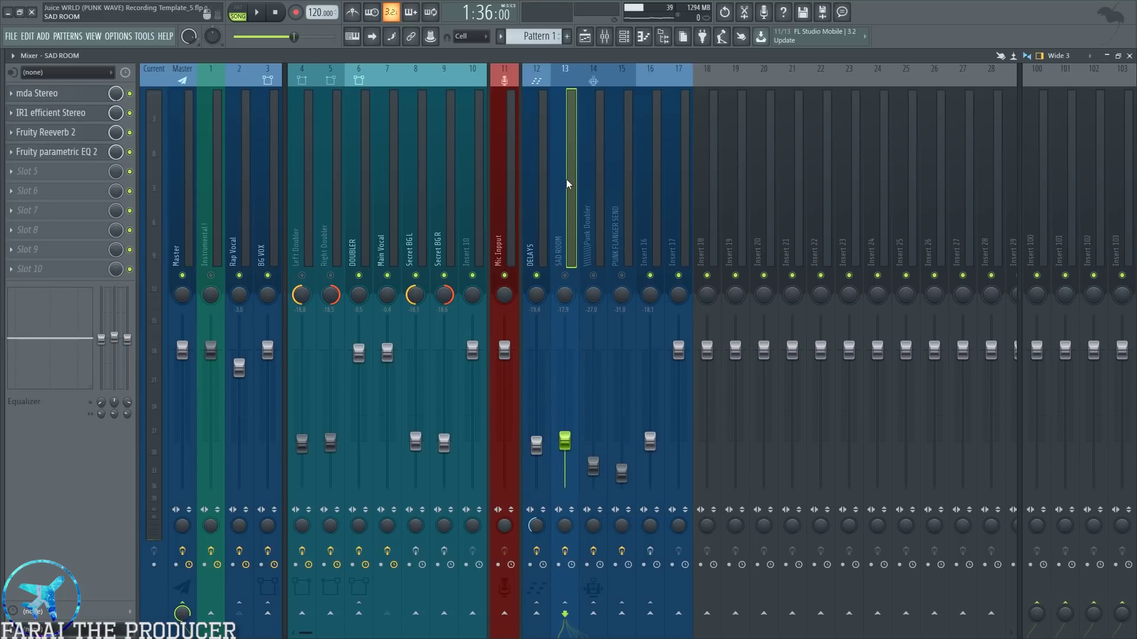
pyautogui.click(566, 276)
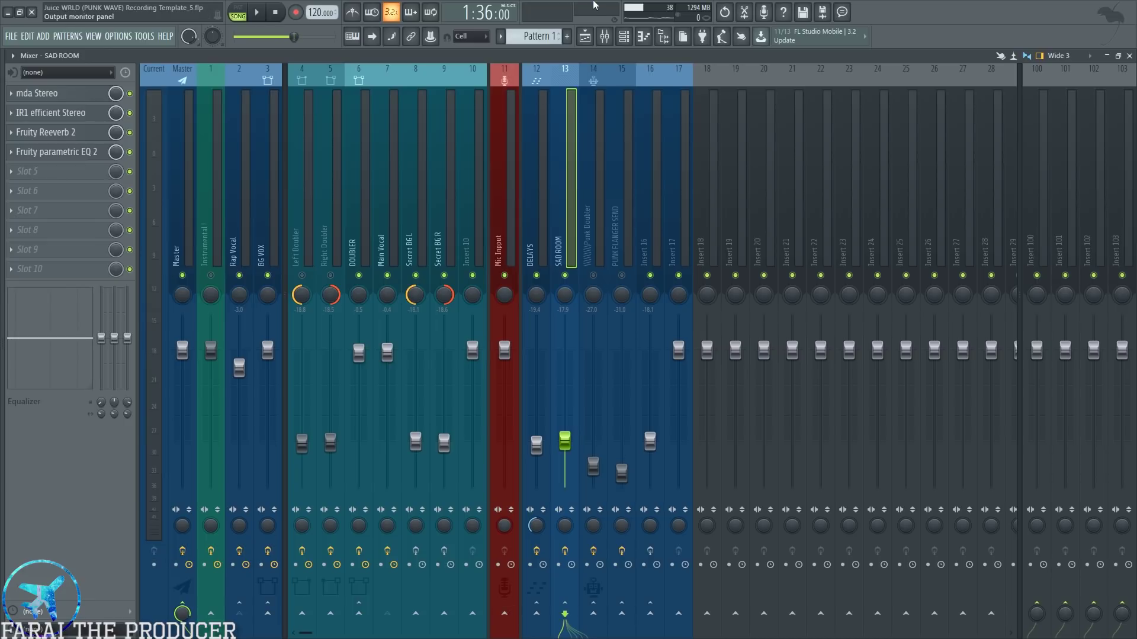
# - Open the SAD ROOM effects mda Stereo, IR1 efficient Stereo, Fruity Reeverb 2 and Fruity parametric EQ 2 to examine their settings
pyautogui.click(60, 95)
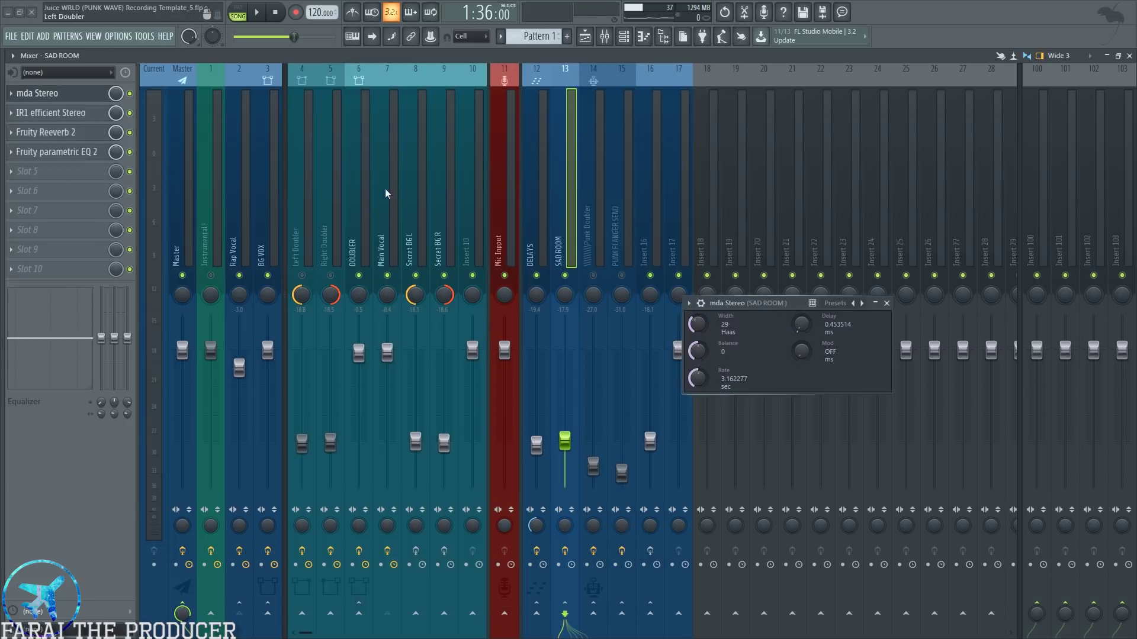
pyautogui.moveTo(749, 303); pyautogui.dragTo(397, 366)
pyautogui.click(34, 118)
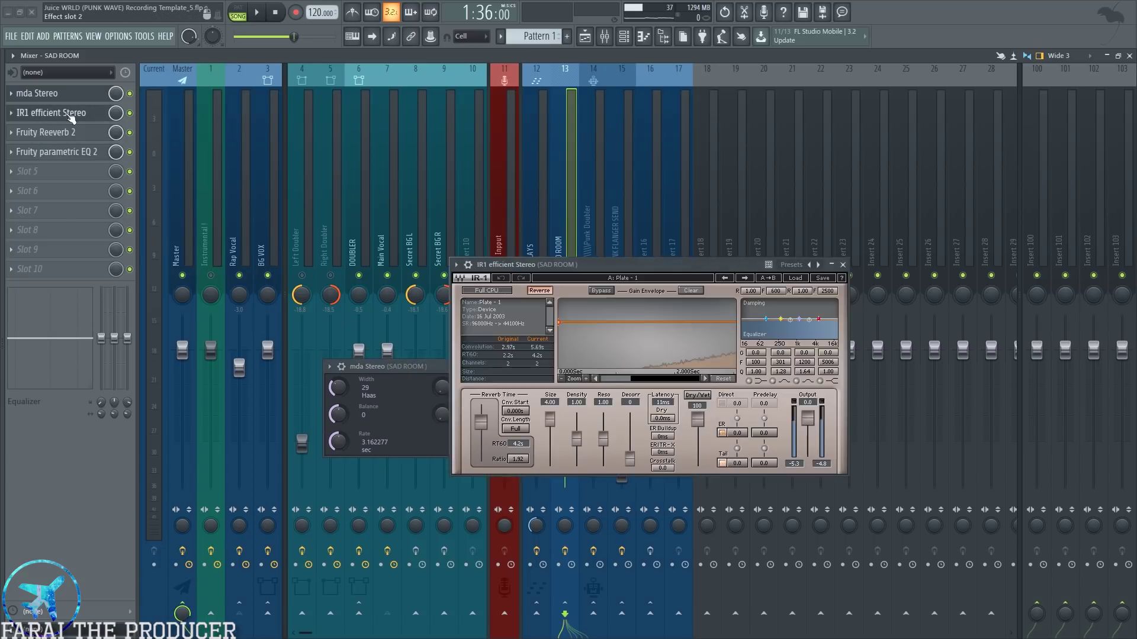
pyautogui.moveTo(621, 260); pyautogui.dragTo(604, 351)
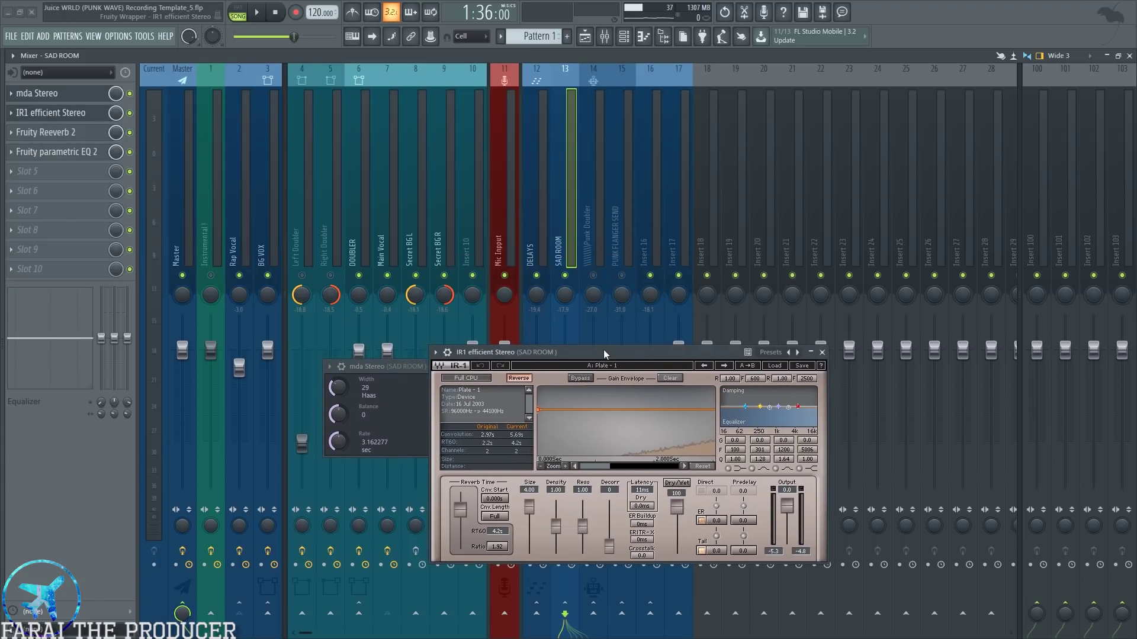
pyautogui.click(88, 133)
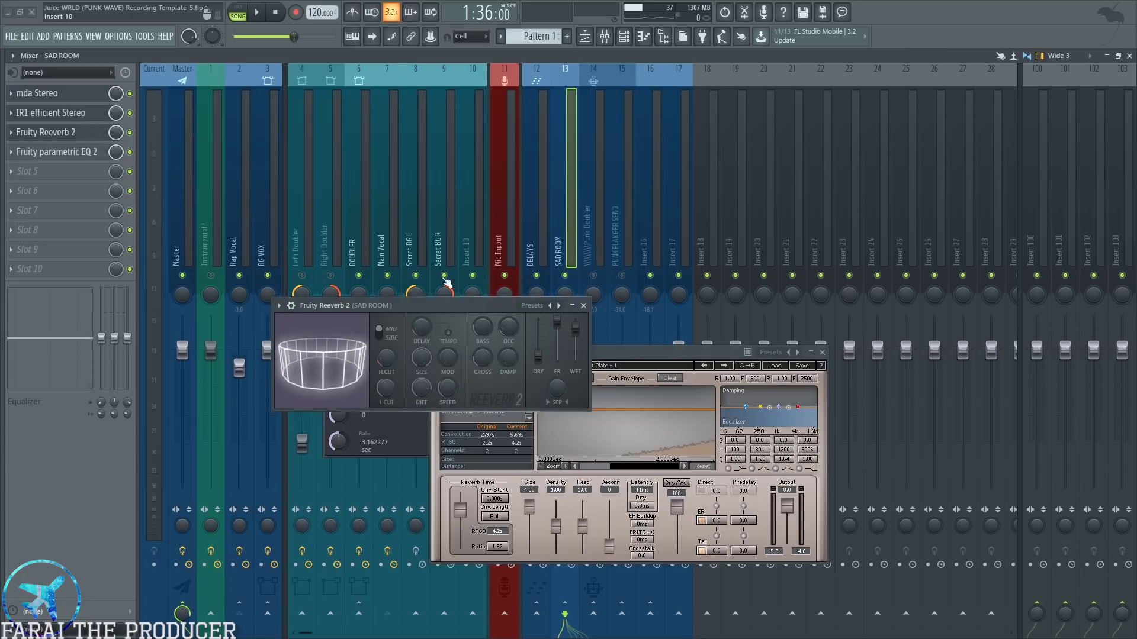
pyautogui.click(80, 153)
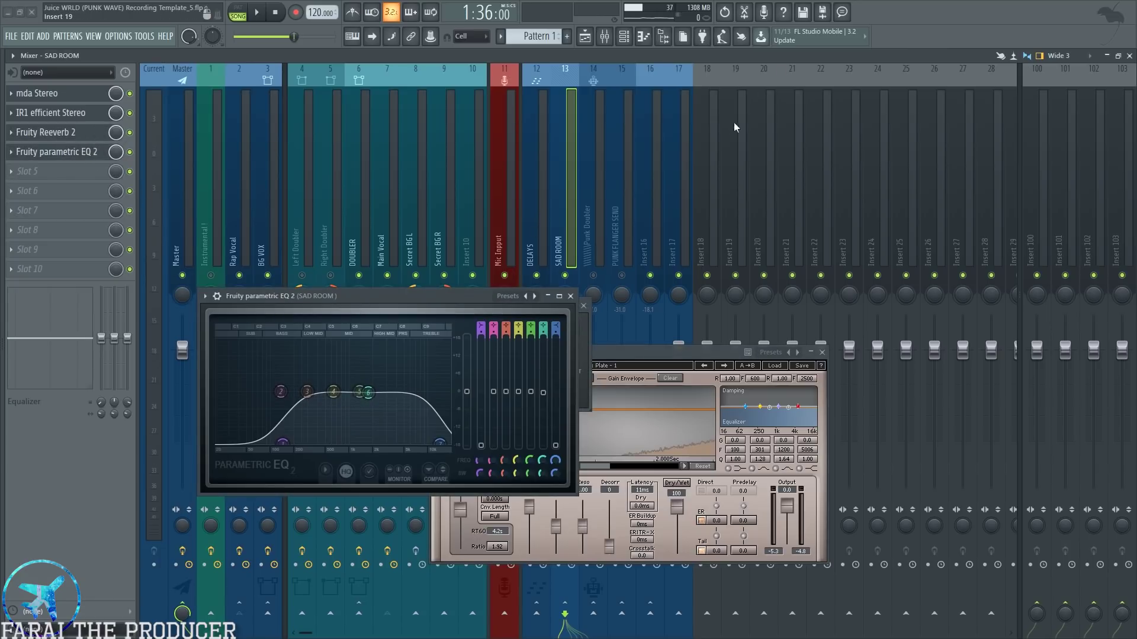
# - Close the Fruity parametric EQ 2, Fruity Reeverb 2, mda Stereo and IR1 efficient Stereo of the SAD ROOM track
pyautogui.click(570, 296)
pyautogui.click(572, 306)
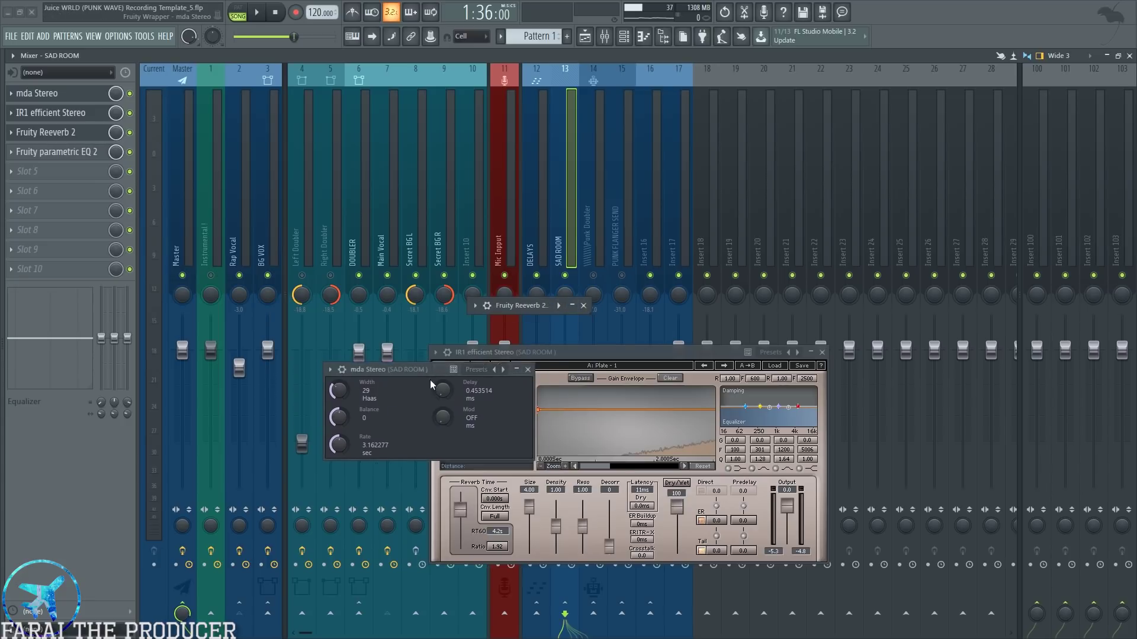
pyautogui.moveTo(431, 385); pyautogui.dragTo(525, 408)
pyautogui.click(571, 307)
pyautogui.click(584, 306)
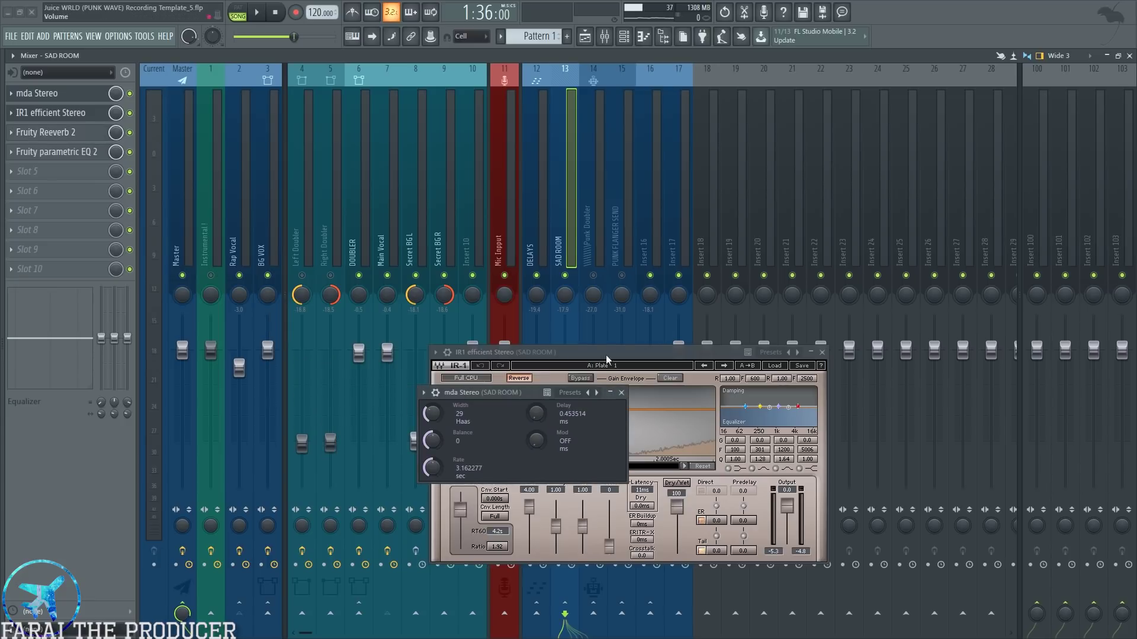
pyautogui.click(621, 393)
pyautogui.click(822, 352)
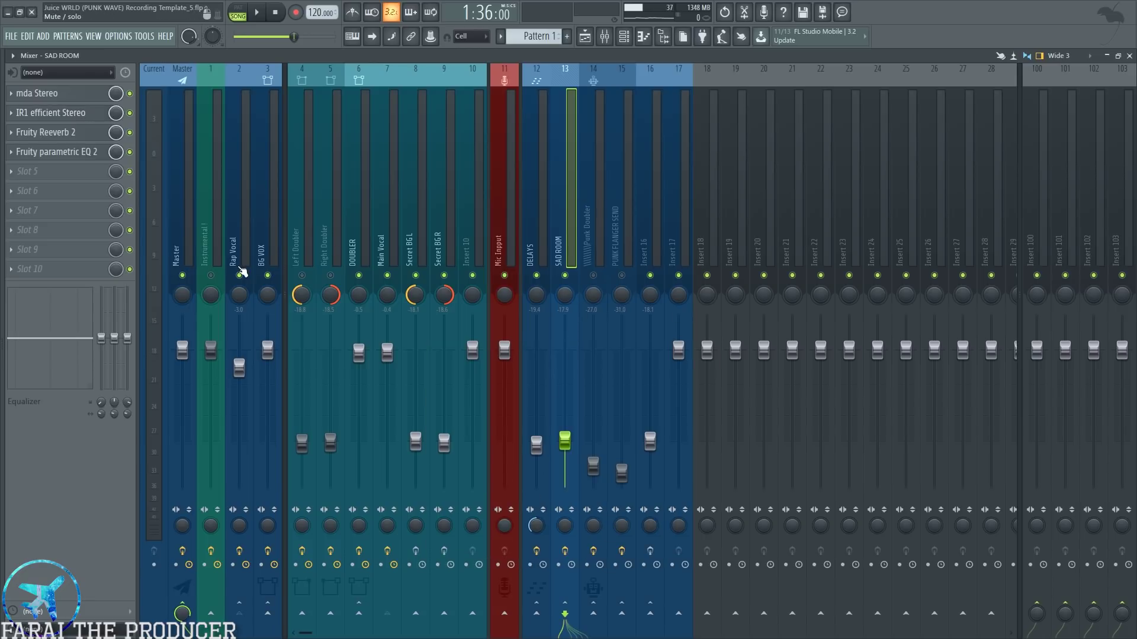
# - Play the song with the SAD ROOM send's fader raised to about -1 dB, and undo the level change
pyautogui.press('space')
pyautogui.moveTo(565, 441); pyautogui.dragTo(565, 358)
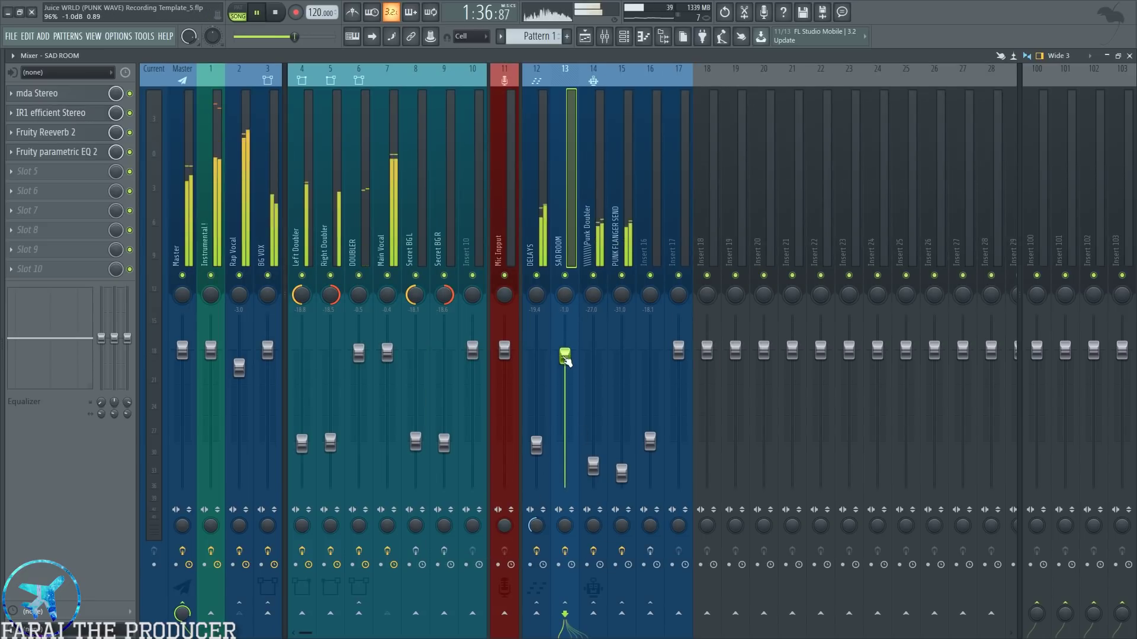
pyautogui.hotkey('ctrl', 'z')
pyautogui.press('space')
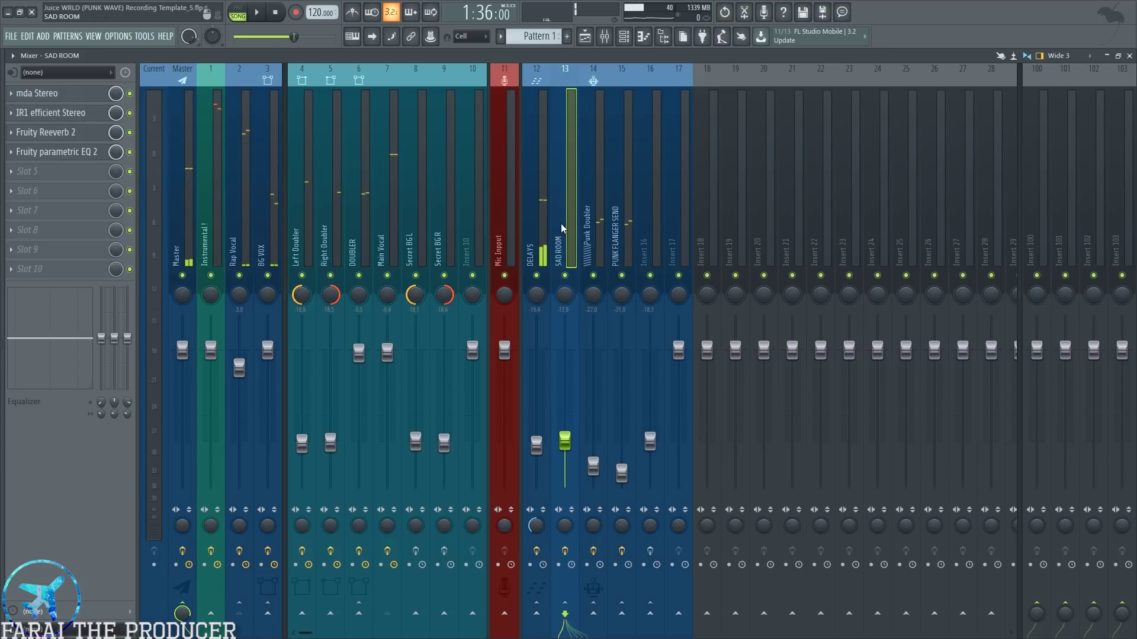
# - Check the Rap Vocal track's send to SAD ROOM, audition SAD ROOM with its fader raised and soloed, and undo the level change
pyautogui.click(232, 236)
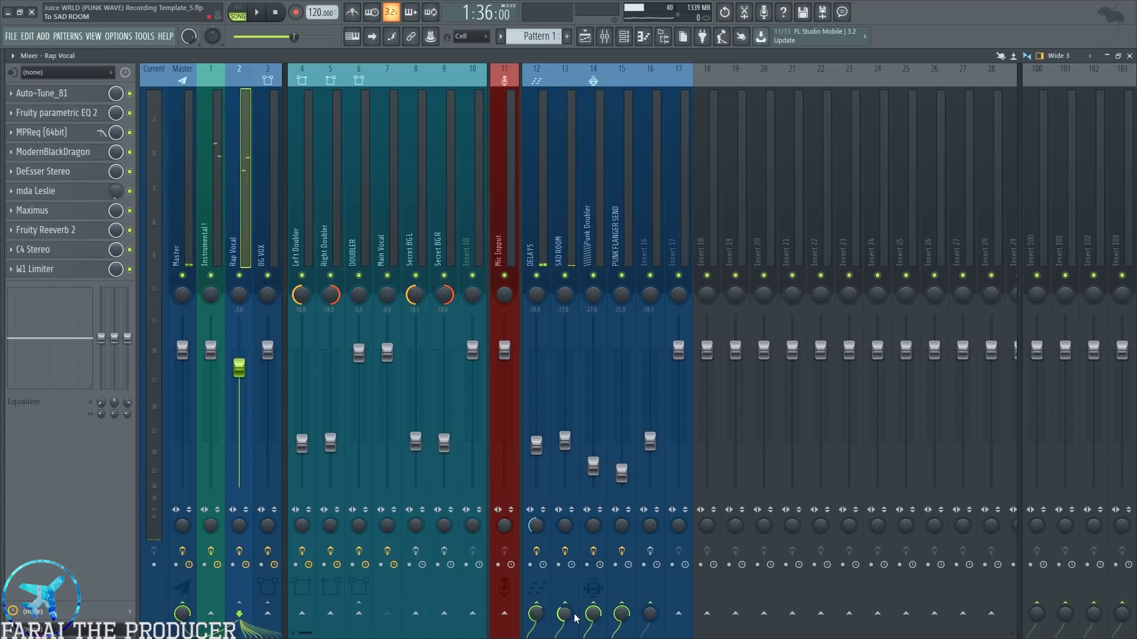
pyautogui.press('space')
pyautogui.click(570, 223)
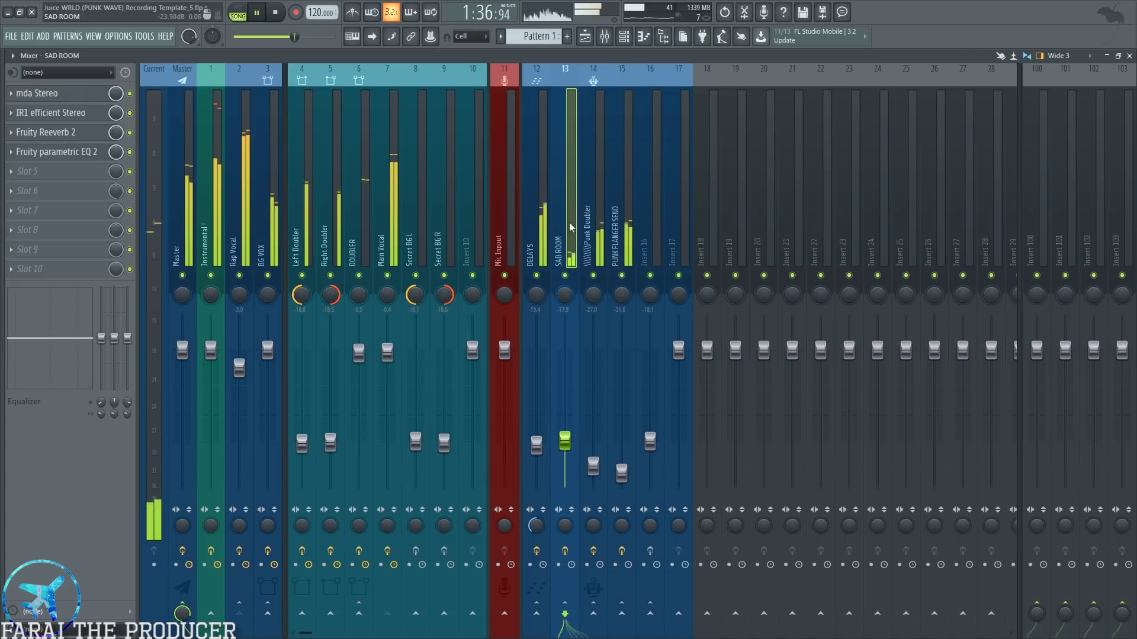
pyautogui.moveTo(564, 441); pyautogui.dragTo(565, 318)
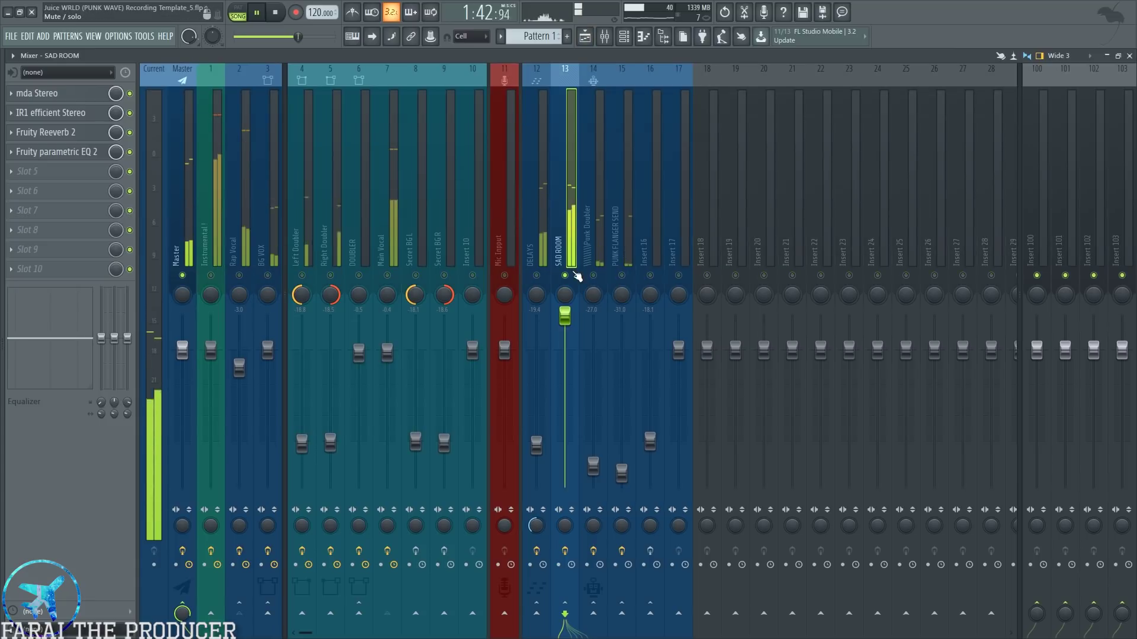
pyautogui.hotkey('ctrl', 'z')
pyautogui.press('space')
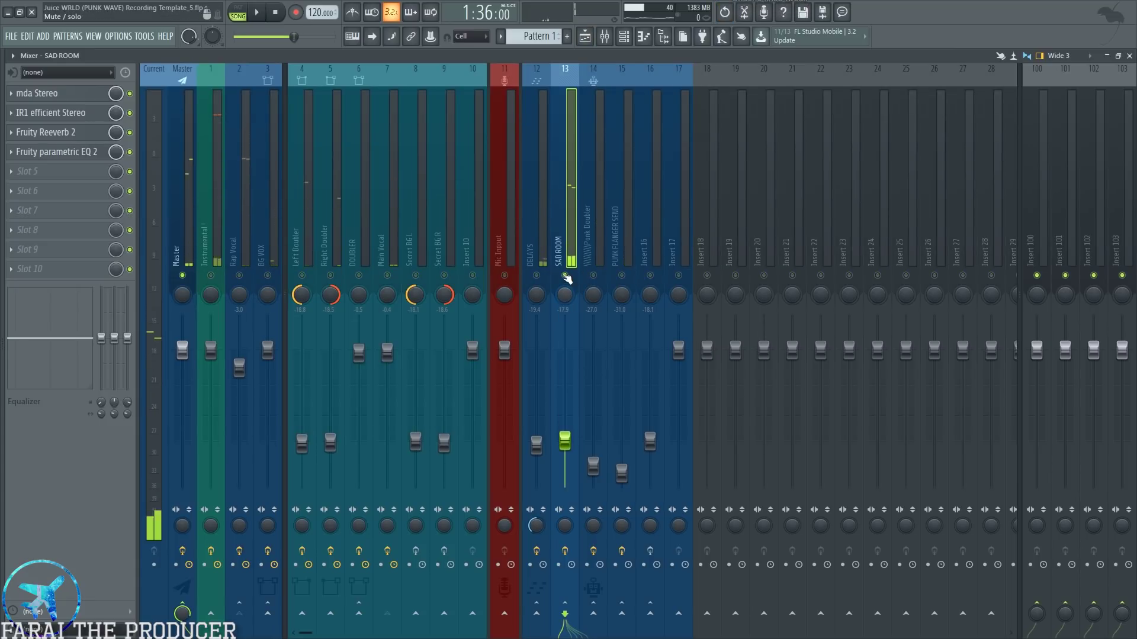
# - Look over the recorded vocal clips in the Playlist around bars 23 to 60 and return to the mixer
pyautogui.click(584, 36)
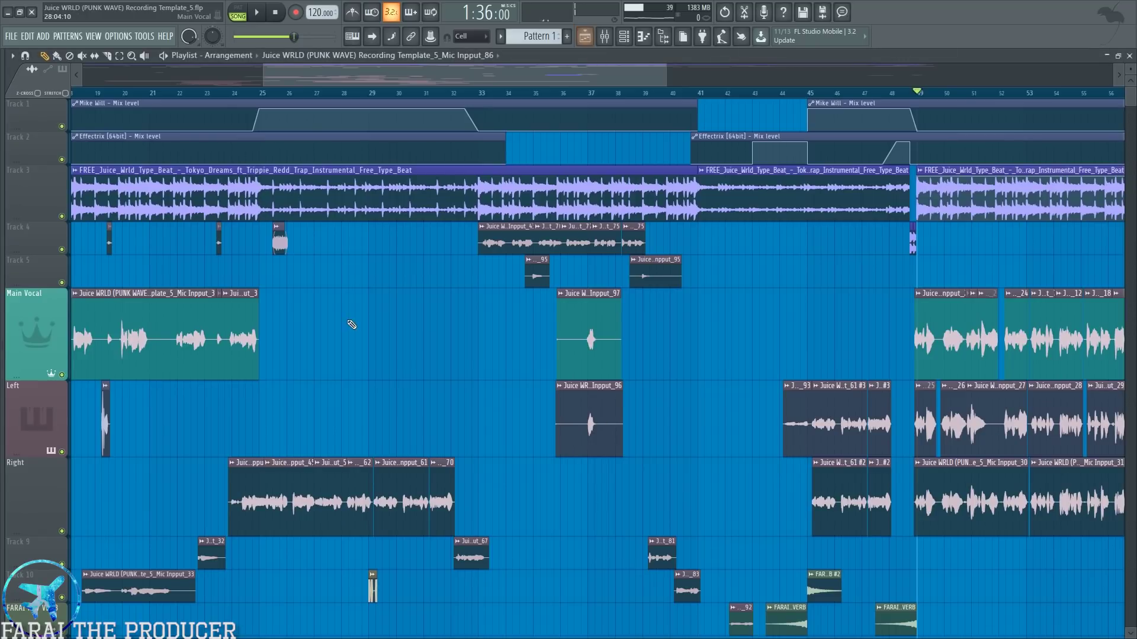
pyautogui.scroll(-3, 664, 312)
pyautogui.moveTo(525, 76); pyautogui.dragTo(624, 88)
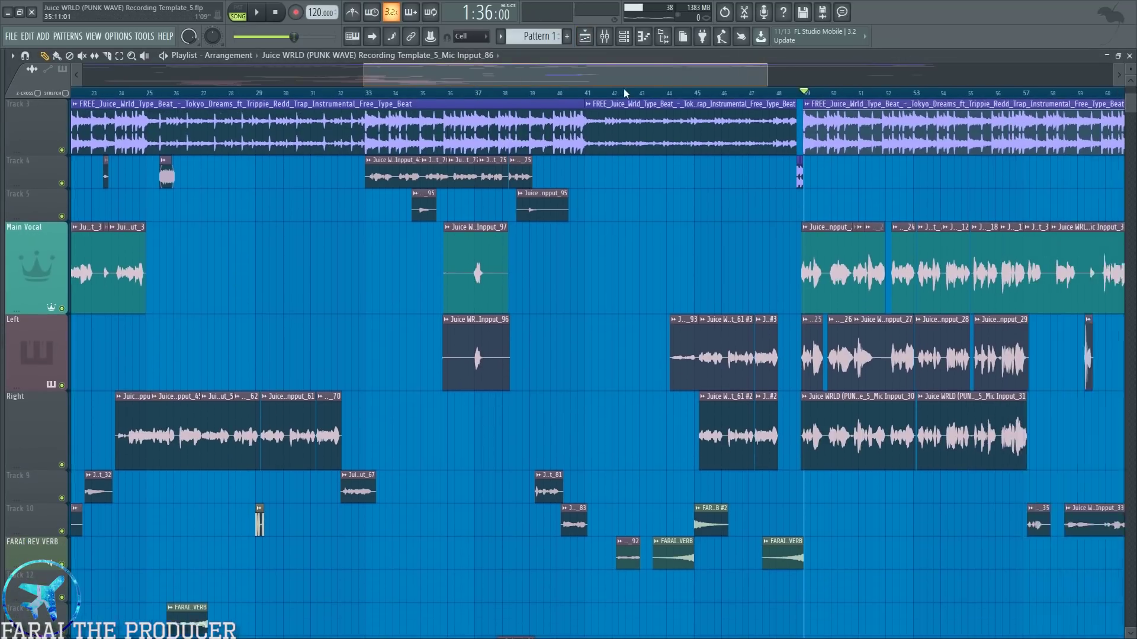
pyautogui.click(604, 36)
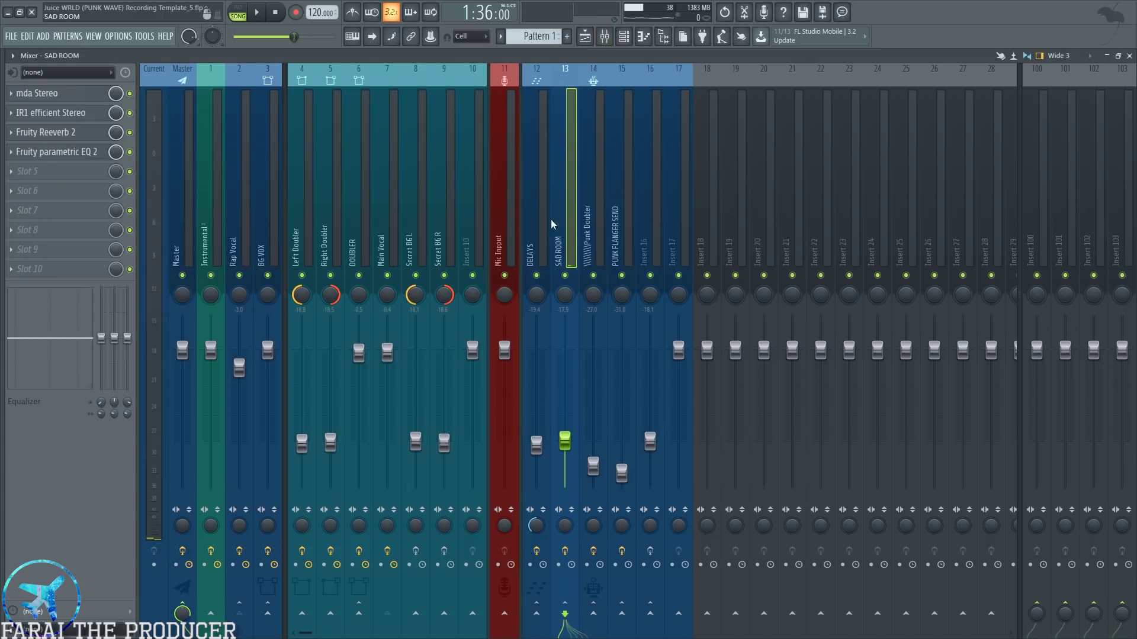
# - Open the SAD ROOM track's IR1 efficient Stereo, audition the reverb in the mix and soloed, and close the plugin
pyautogui.click(65, 112)
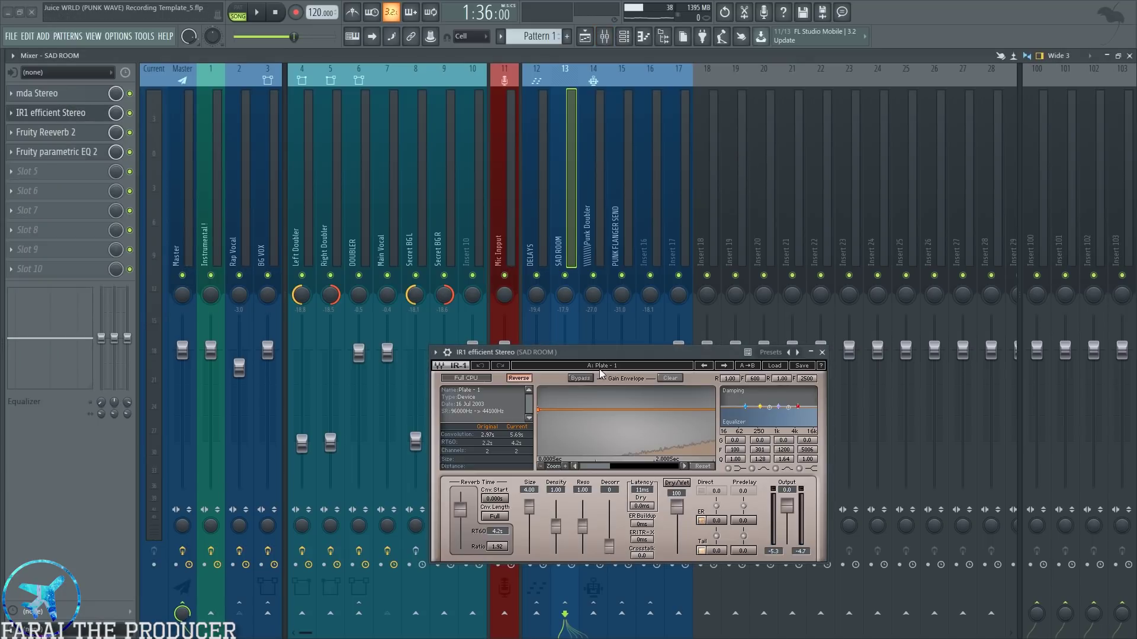
pyautogui.moveTo(531, 356); pyautogui.dragTo(522, 289)
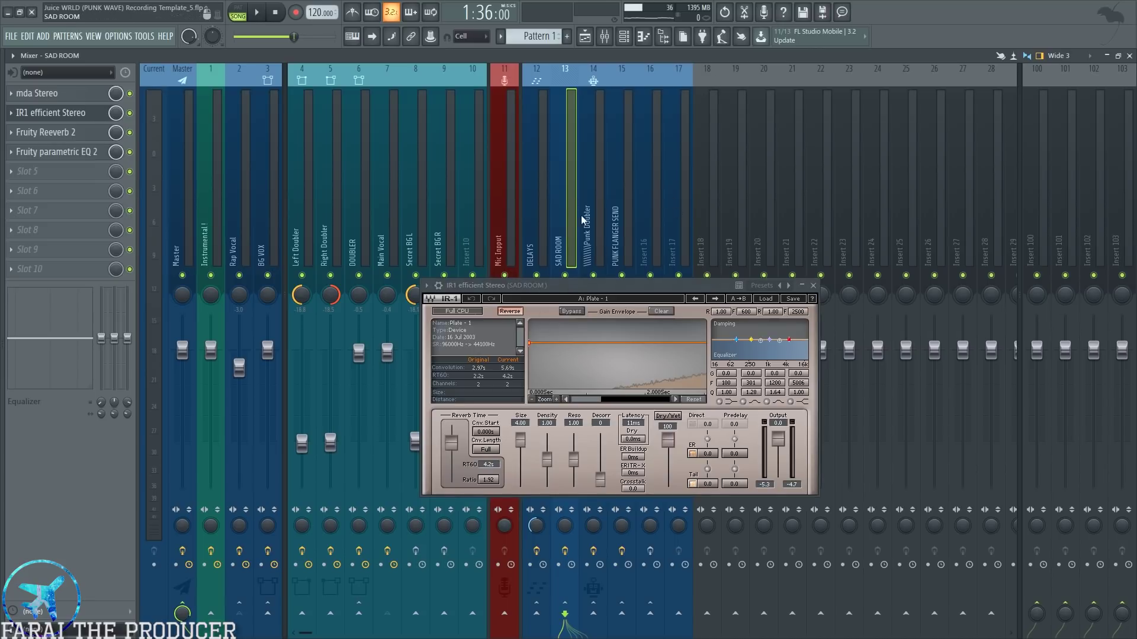
pyautogui.press('space')
pyautogui.moveTo(575, 286); pyautogui.dragTo(540, 399)
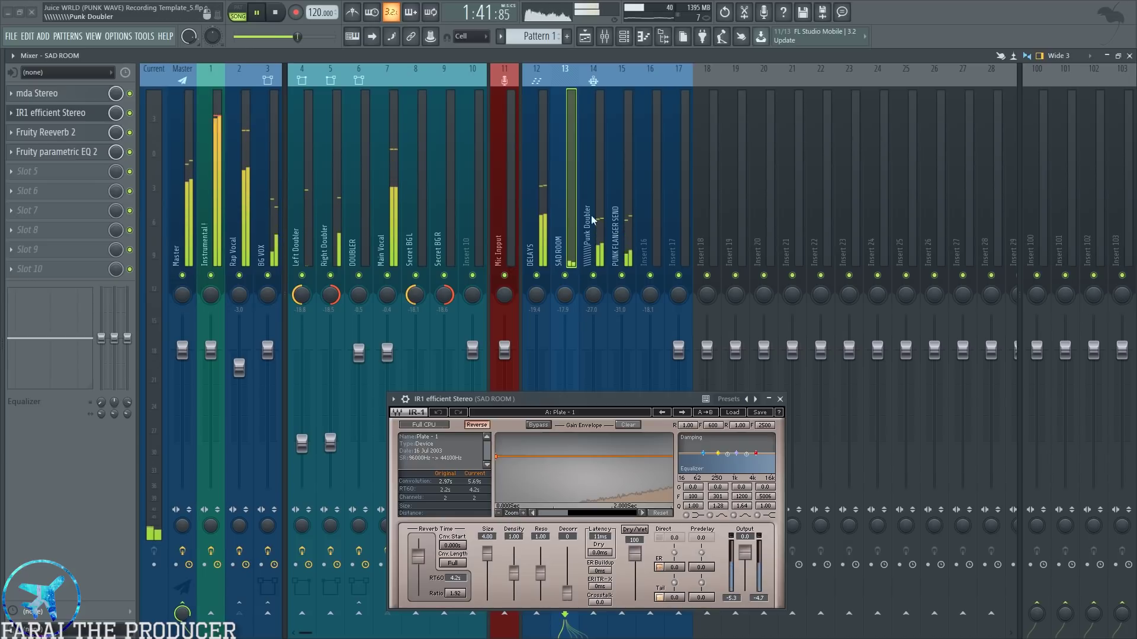
pyautogui.hotkey('alt', 's')
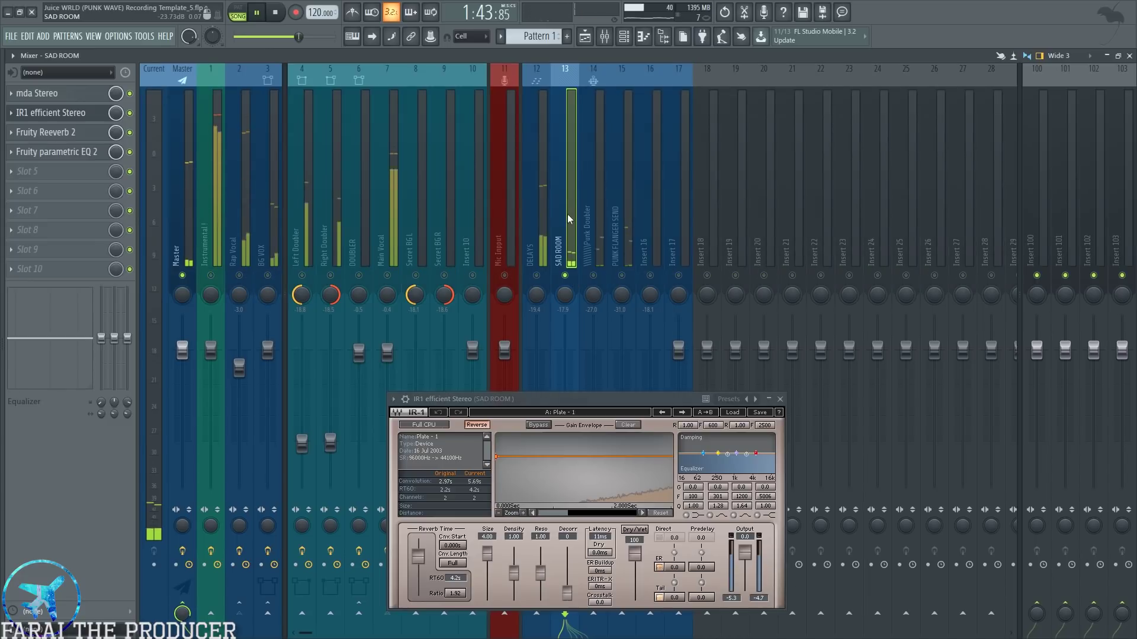
pyautogui.rightClick(567, 276)
pyautogui.press('space')
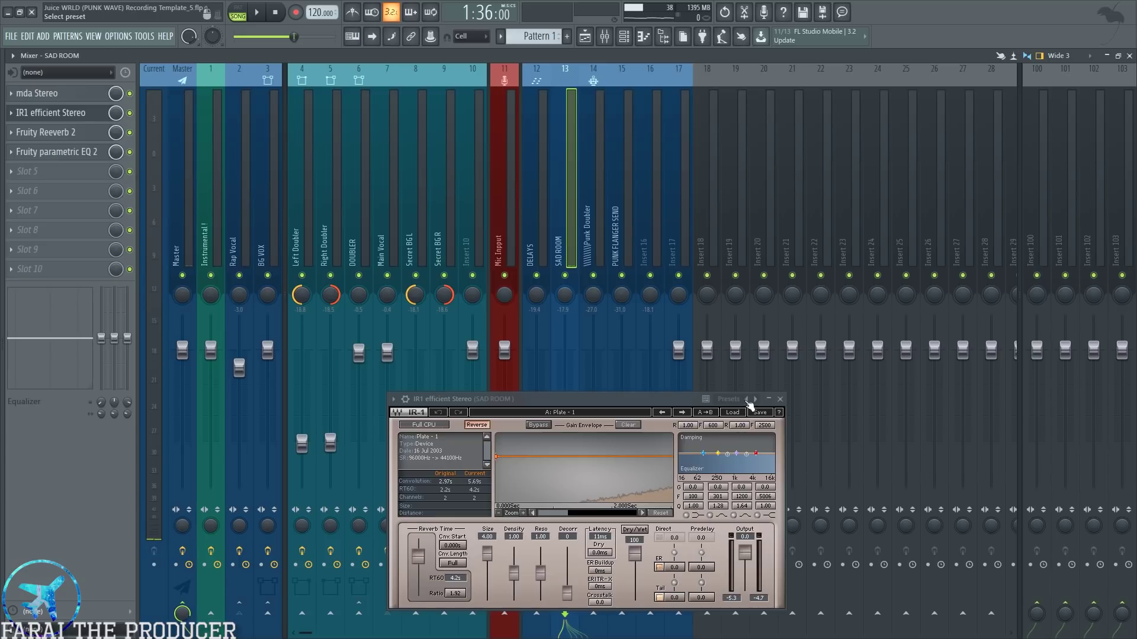
pyautogui.click(781, 399)
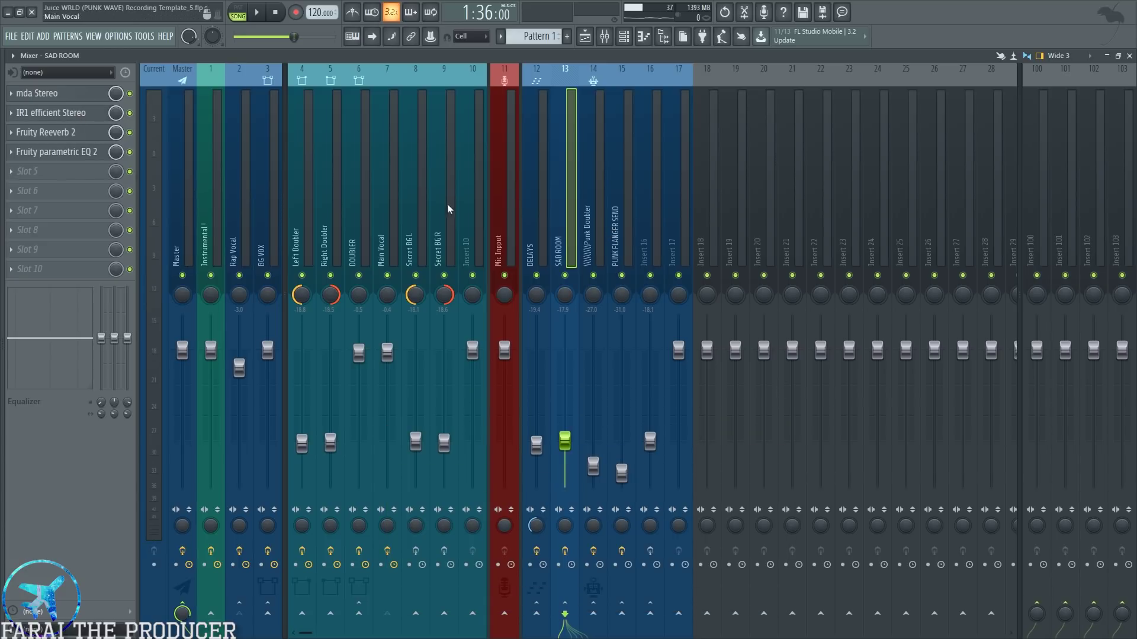
# - Select the Punk Doubler send track and open its Doubler2 Stereo beside the send faders to examine the settings
pyautogui.click(585, 221)
pyautogui.click(65, 93)
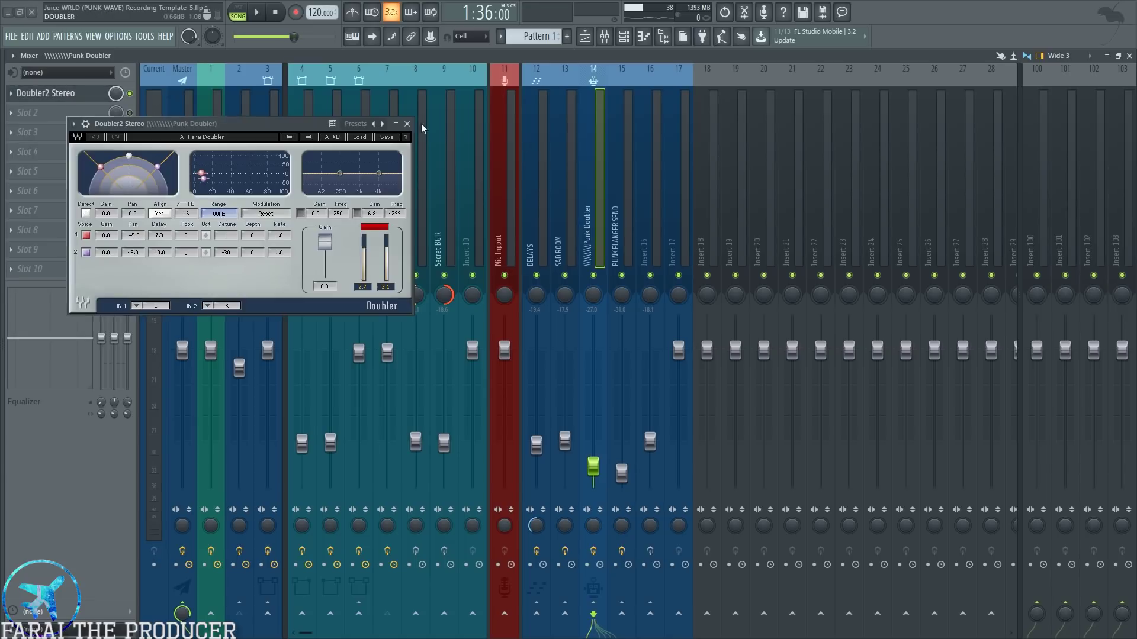
pyautogui.moveTo(252, 126); pyautogui.dragTo(936, 351)
pyautogui.click(694, 481)
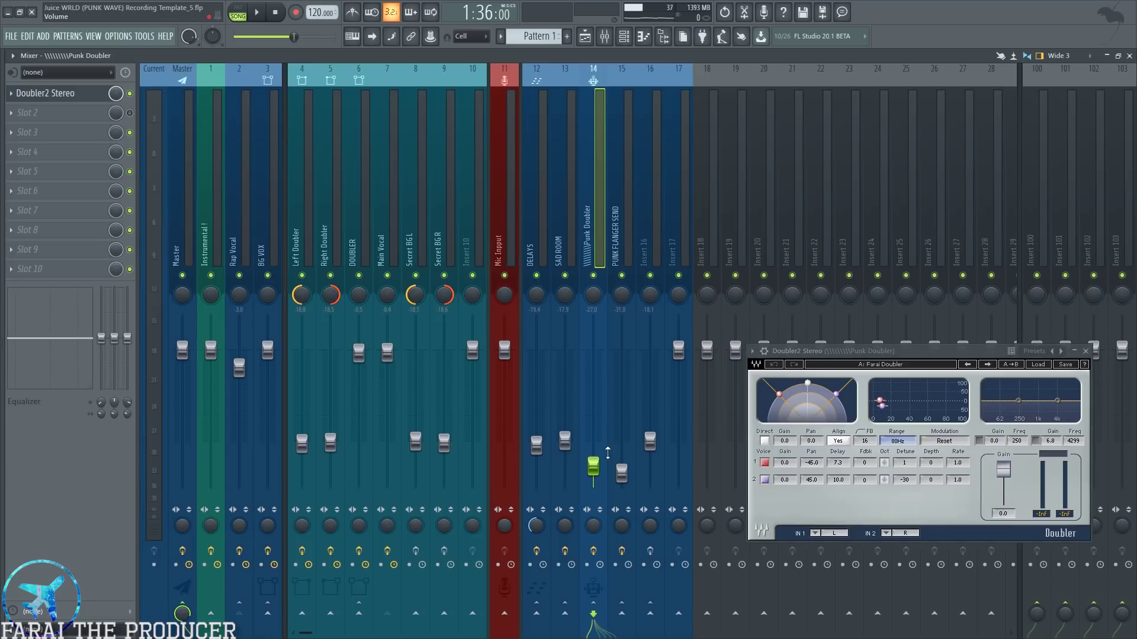
pyautogui.moveTo(853, 354); pyautogui.dragTo(787, 294)
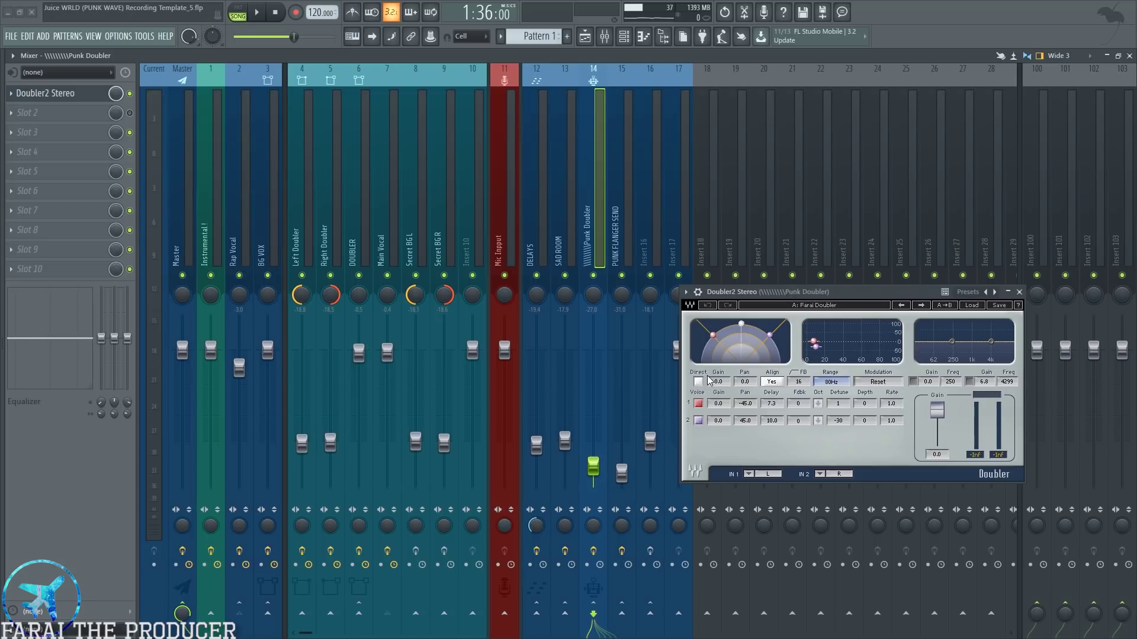
# - Play the song with the Punk Doubler send's fader raised, and undo the level change
pyautogui.press('space')
pyautogui.moveTo(593, 465); pyautogui.dragTo(595, 361)
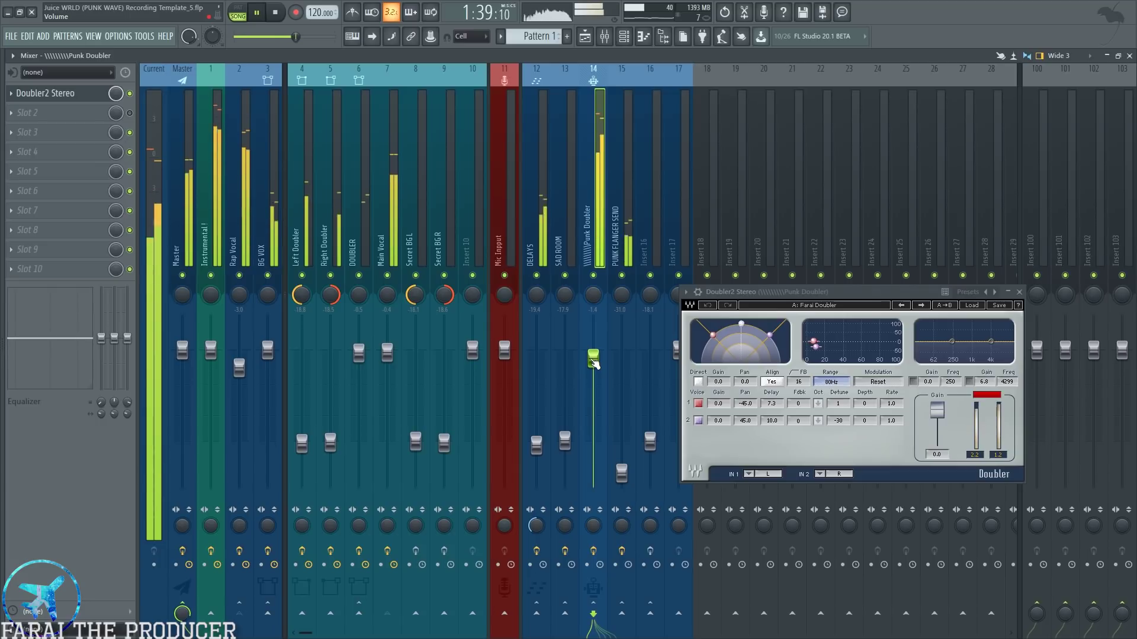
pyautogui.hotkey('ctrl', 'z')
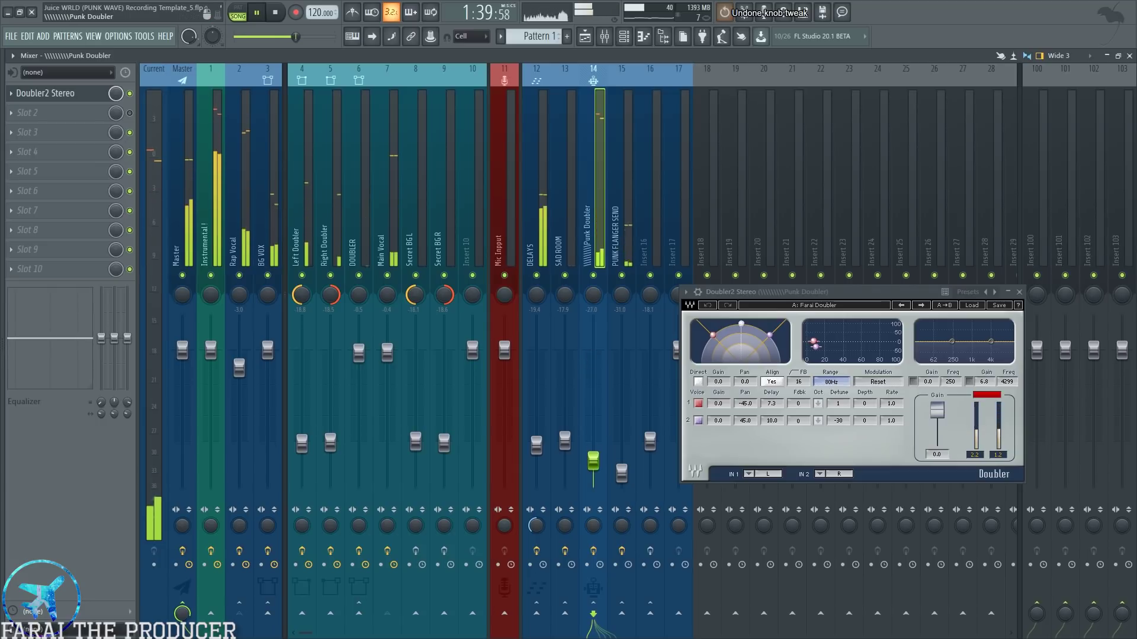
# - Compare the playing mix with the Punk Doubler send muted and unmuted, and stop playback with the send active
pyautogui.click(594, 276)
pyautogui.click(593, 276)
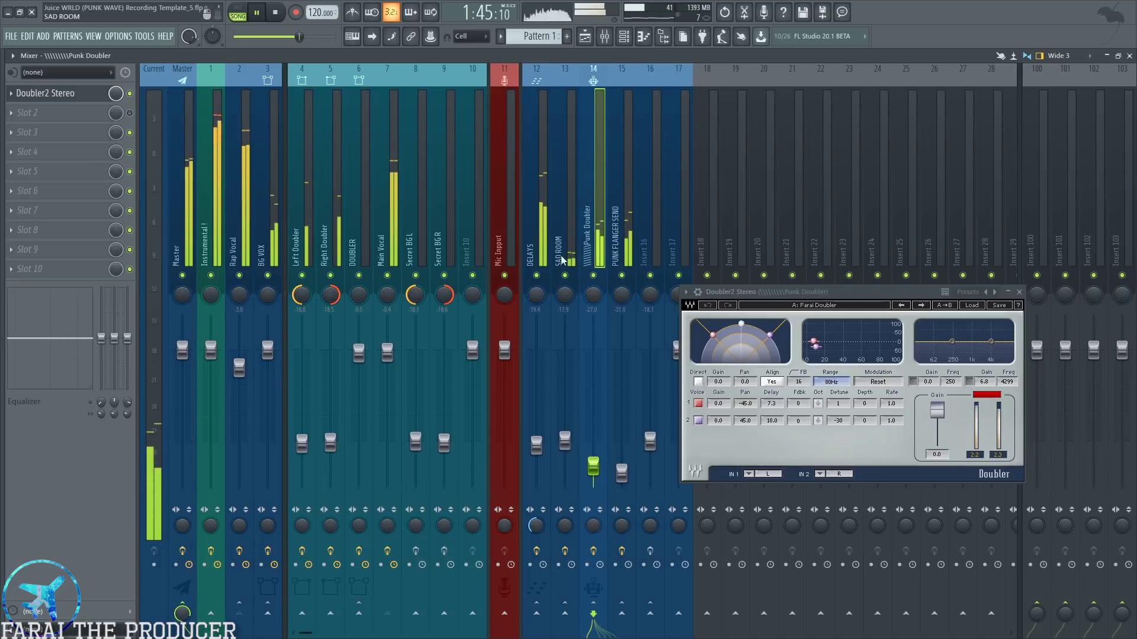
pyautogui.click(594, 276)
pyautogui.press('space')
pyautogui.click(594, 276)
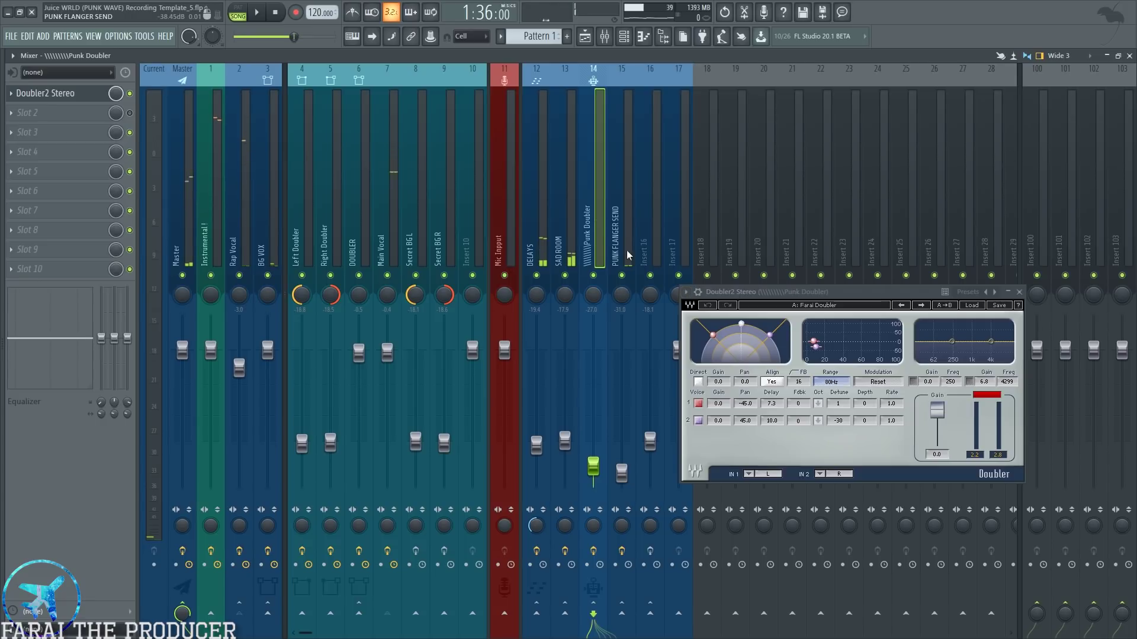
# - Open the PUNK FLANGER SEND track's Classic Flanger, close the Doubler2 Stereo, and examine the flanger and the track's equalizer curve
pyautogui.press('Right')
pyautogui.click(86, 99)
pyautogui.click(360, 206)
pyautogui.moveTo(367, 216); pyautogui.dragTo(844, 385)
pyautogui.click(1019, 292)
pyautogui.moveTo(775, 380); pyautogui.dragTo(787, 275)
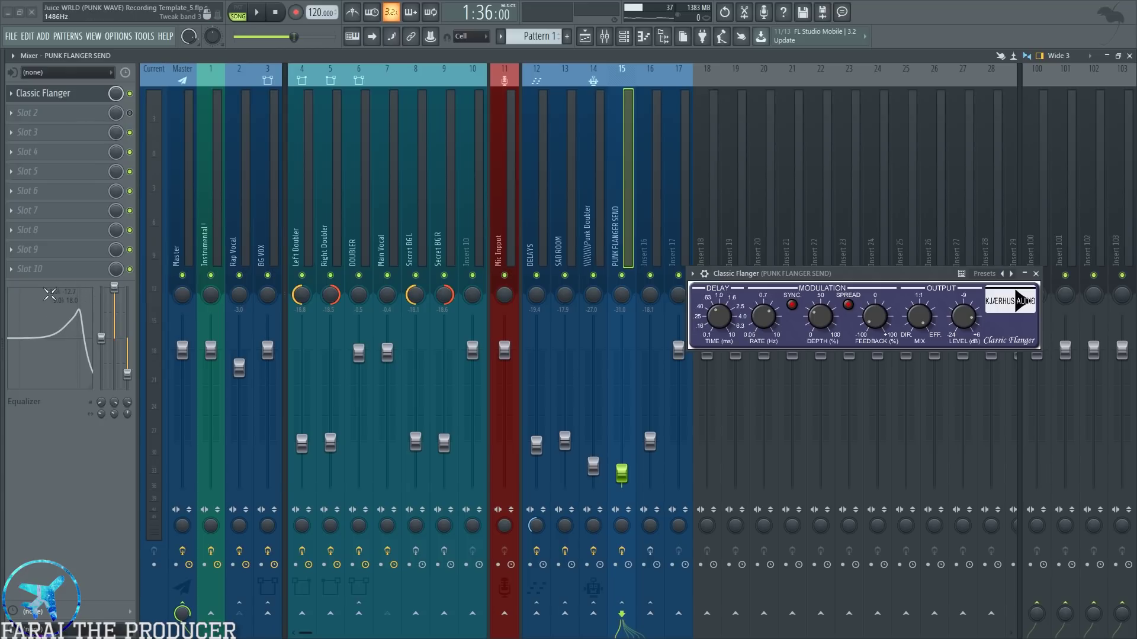
pyautogui.moveTo(114, 288)
pyautogui.mouseDown()
pyautogui.moveTo(115, 323)
pyautogui.moveTo(114, 287)
pyautogui.mouseUp()
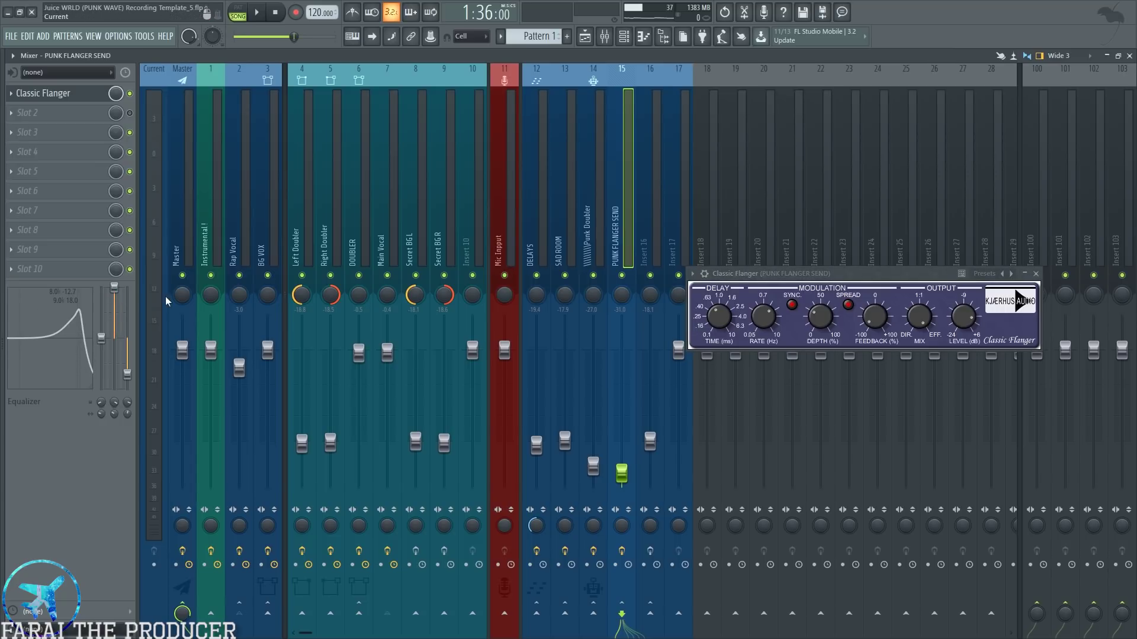
# - Play the song with the PUNK FLANGER SEND fader raised, and undo the level change
pyautogui.press('space')
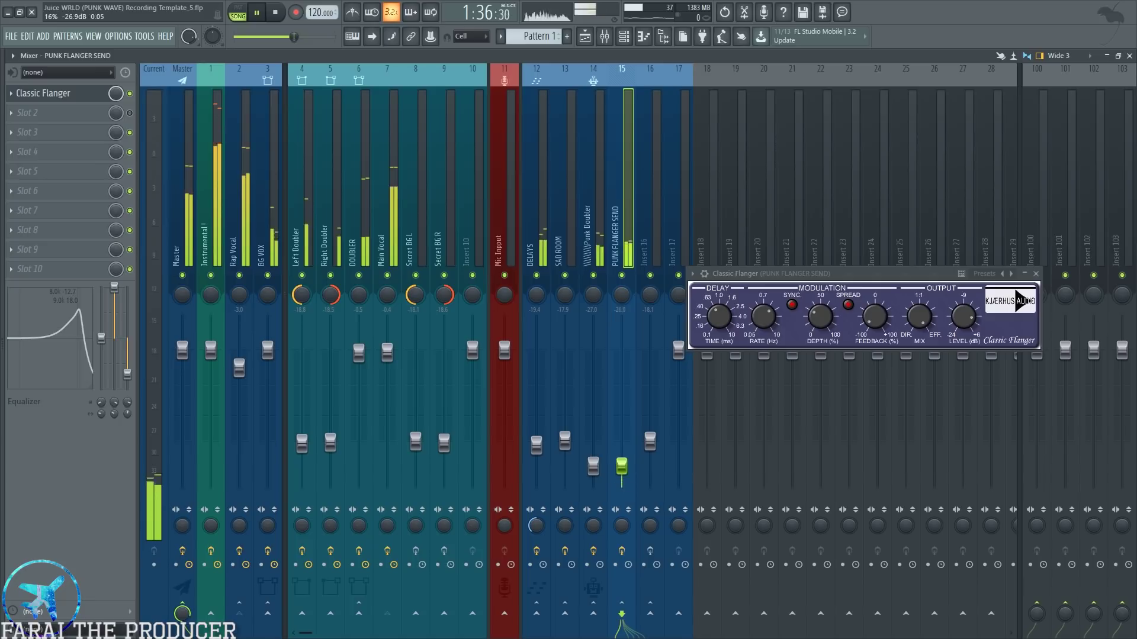
pyautogui.moveTo(621, 473); pyautogui.dragTo(621, 365)
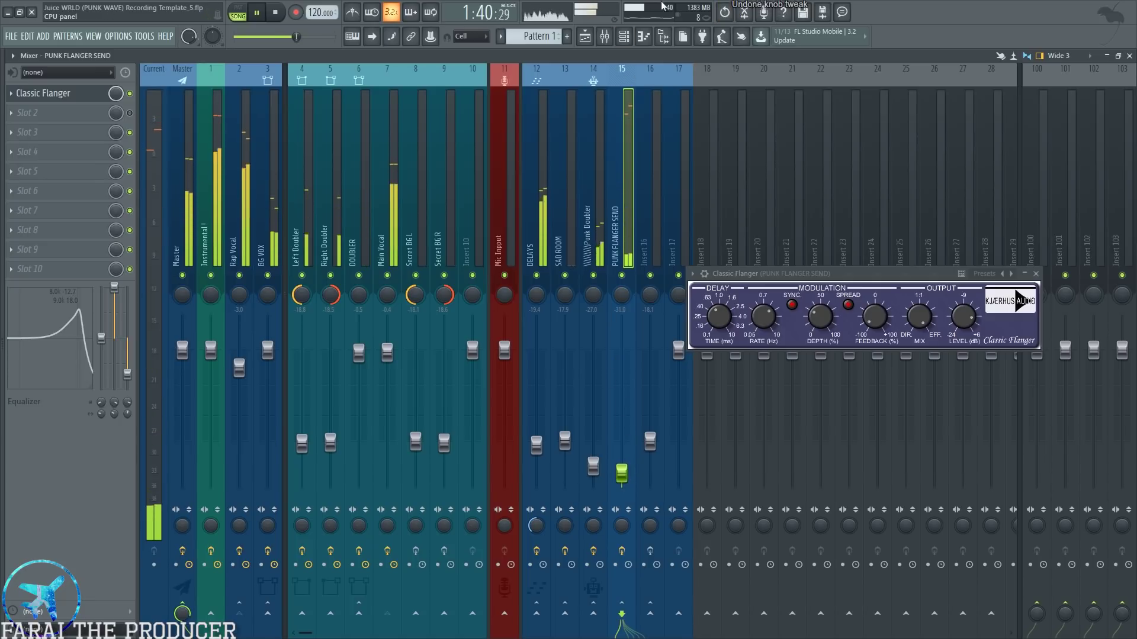
# - Compare the vocal without its sends by muting Punk Doubler, PUNK FLANGER SEND, SAD ROOM and DELAYS during playback, and unmute all four
pyautogui.click(594, 275)
pyautogui.click(622, 275)
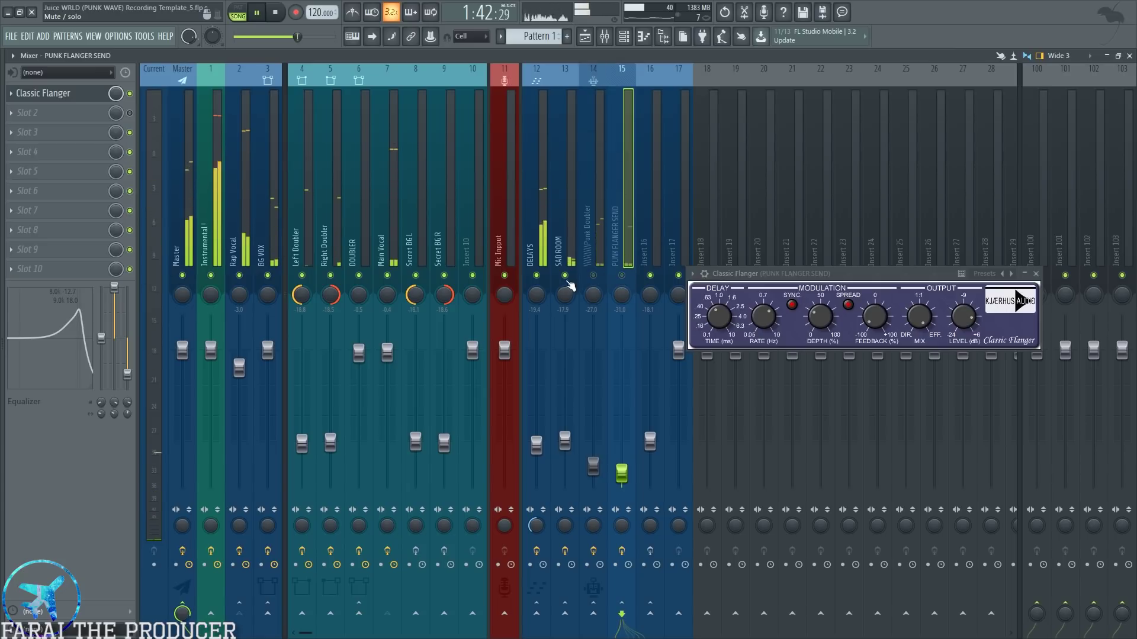
pyautogui.click(565, 275)
pyautogui.click(536, 275)
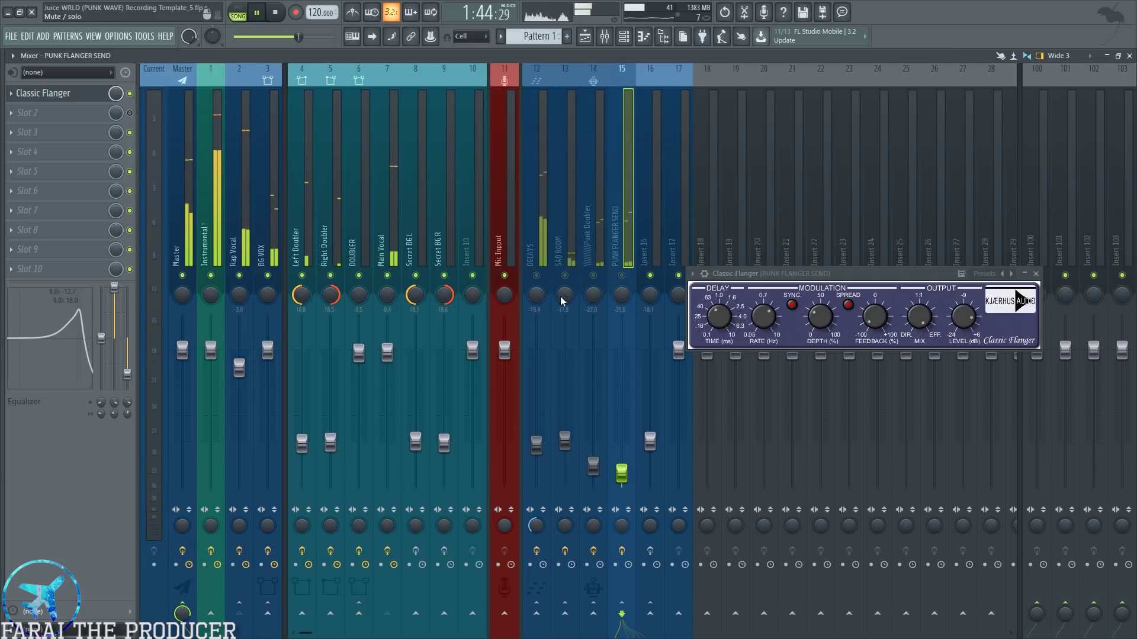
pyautogui.click(537, 276)
pyautogui.click(564, 276)
pyautogui.click(593, 275)
pyautogui.click(621, 276)
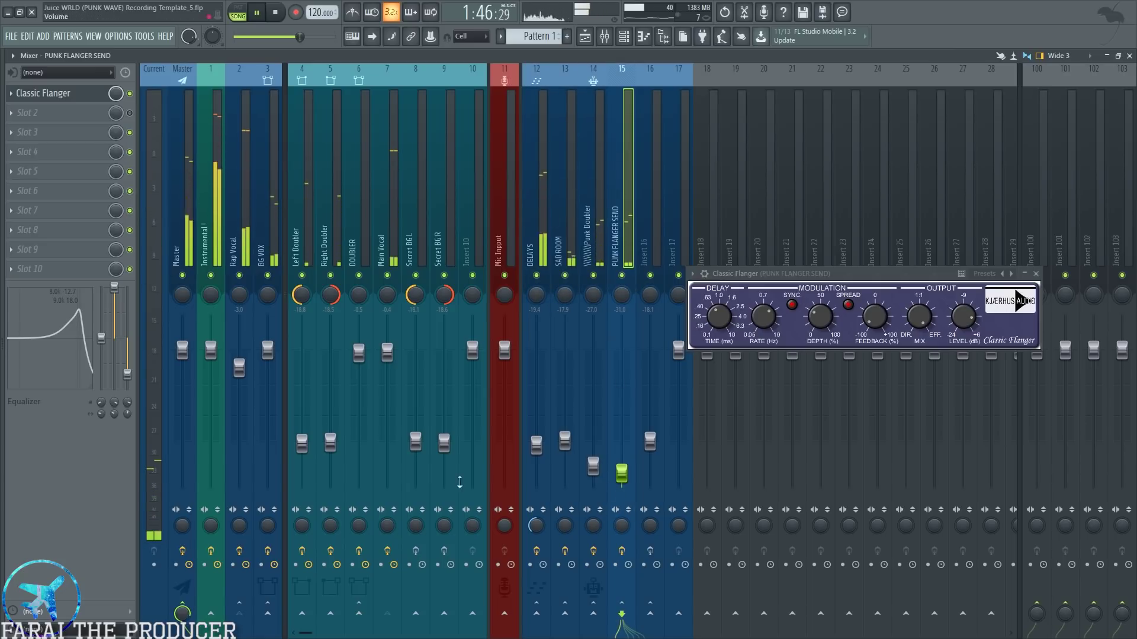
# - Select the BG VOX track, briefly check its Fruity Reeverb 2, and stop playback
pyautogui.click(267, 154)
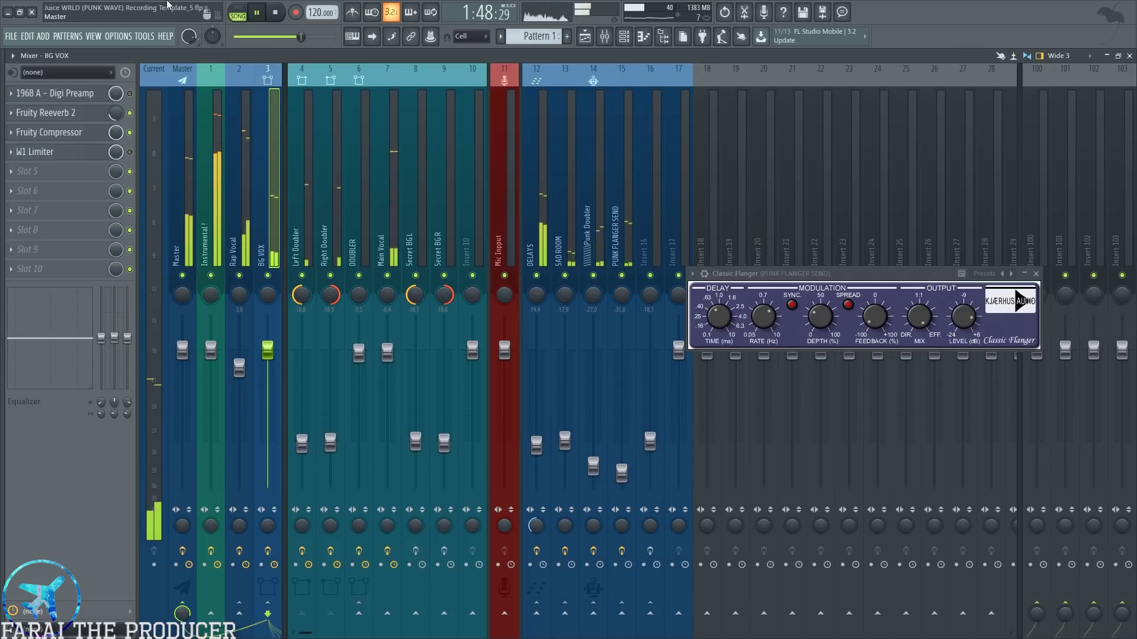
pyautogui.click(101, 114)
pyautogui.click(101, 113)
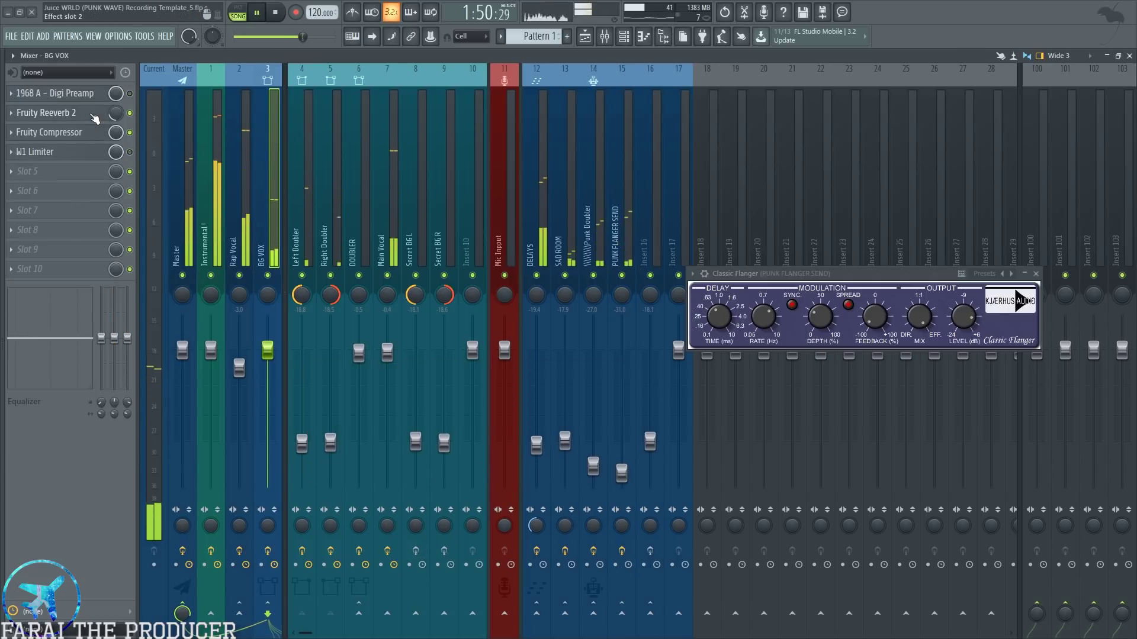
pyautogui.press('space')
# - Inspect the Left and Right Doubler tracks that feed BG VOX, and open the BG VOX track's Fruity Reeverb 2
pyautogui.click(309, 240)
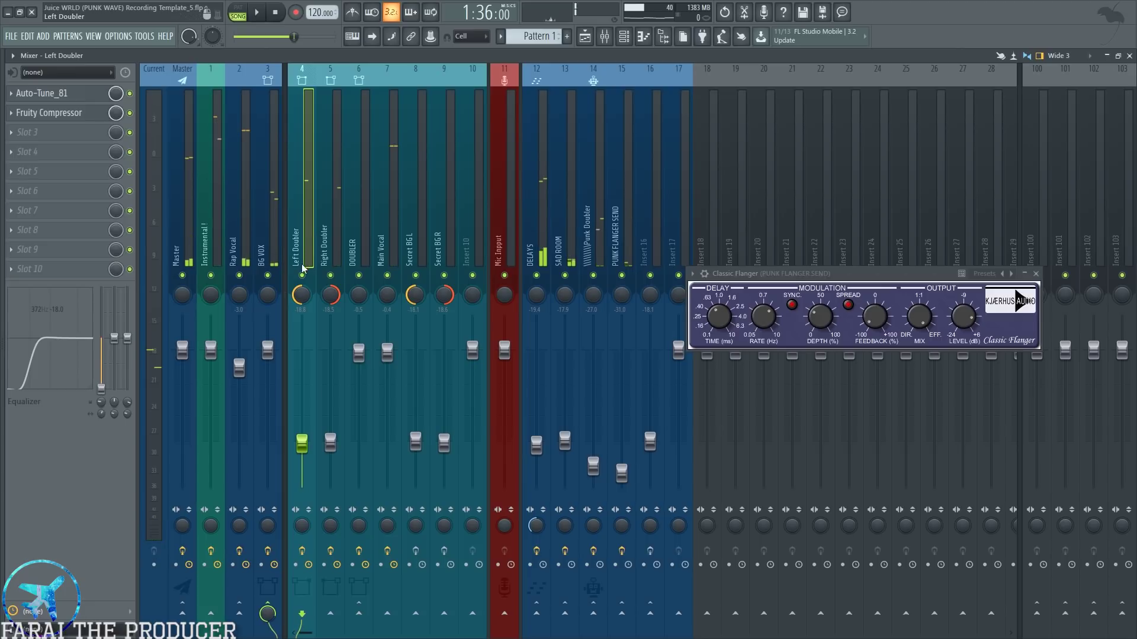
pyautogui.click(264, 238)
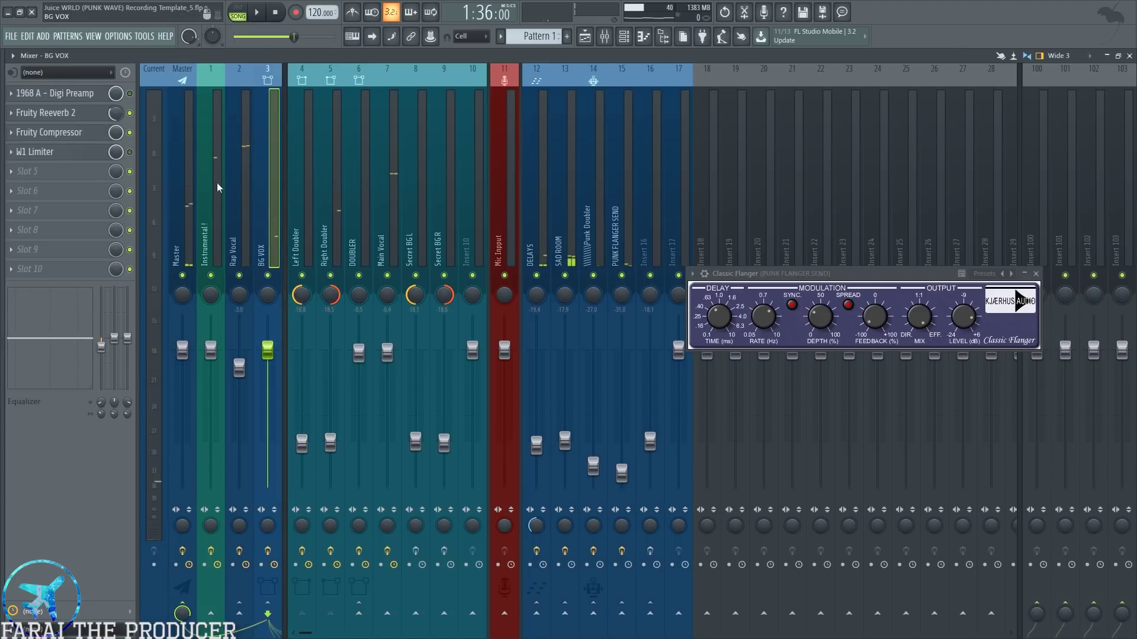
pyautogui.click(81, 120)
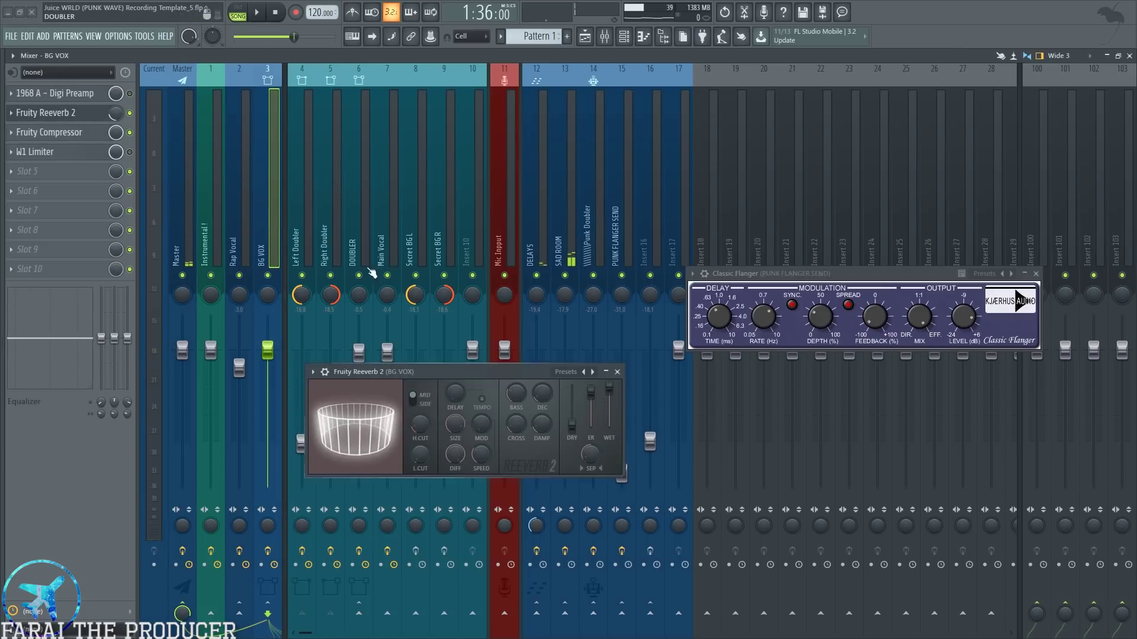
pyautogui.click(332, 236)
pyautogui.click(310, 236)
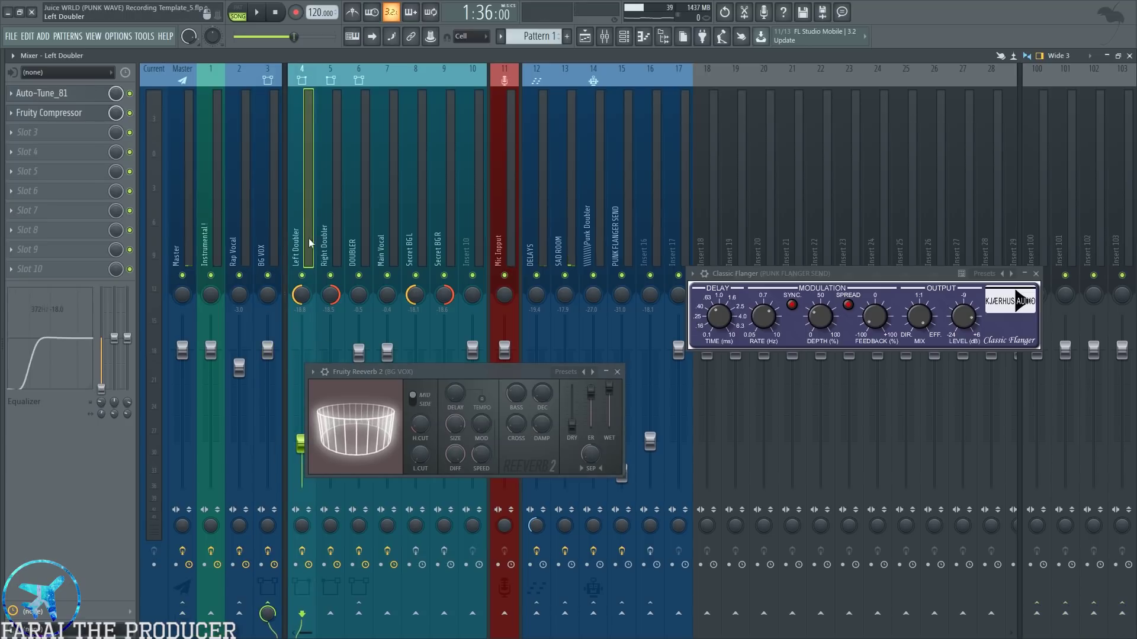
# - Inspect the BG VOX track's Fruity Compressor, briefly check its W1 Limiter, and close the Fruity Compressor and Fruity Reeverb 2 windows
pyautogui.click(264, 237)
pyautogui.click(76, 133)
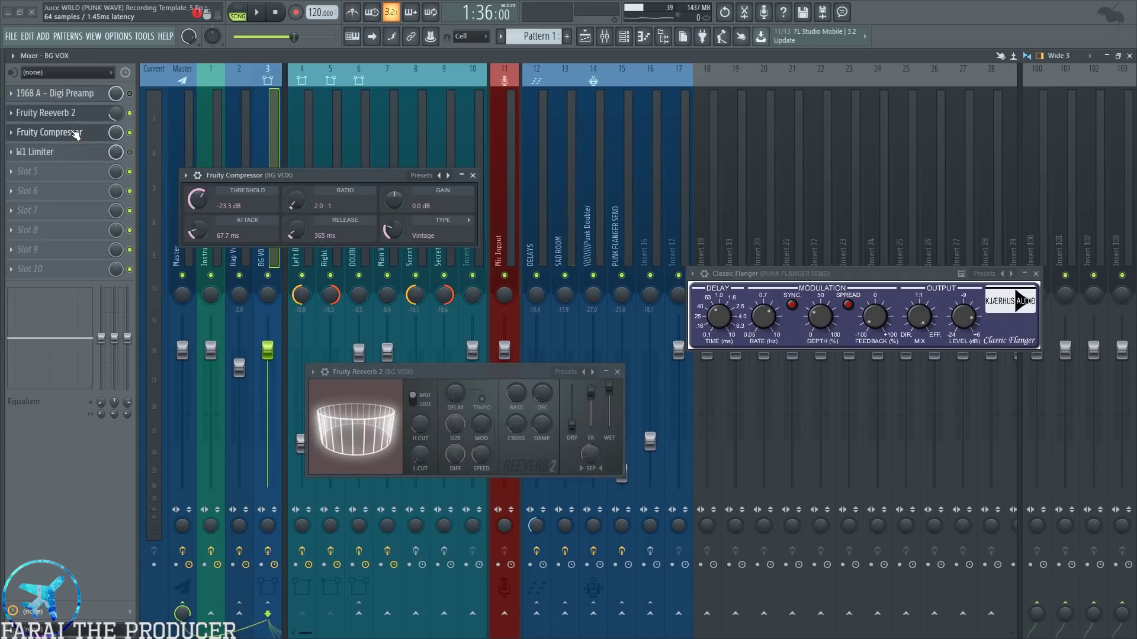
pyautogui.moveTo(242, 180); pyautogui.dragTo(352, 191)
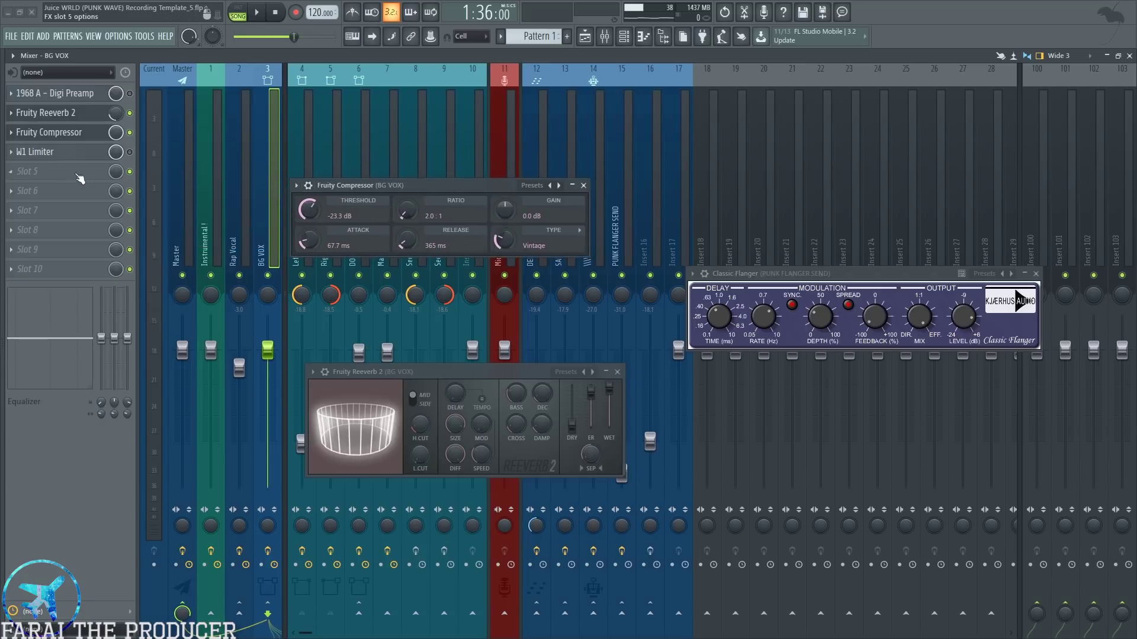
pyautogui.click(83, 151)
pyautogui.click(83, 152)
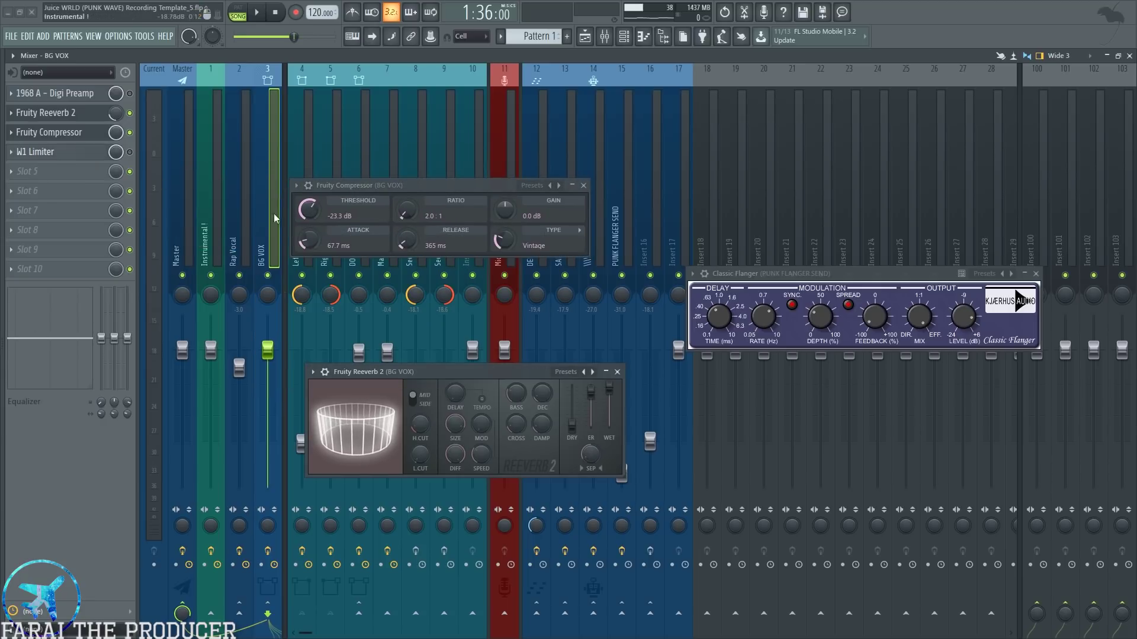
pyautogui.click(617, 372)
pyautogui.click(583, 185)
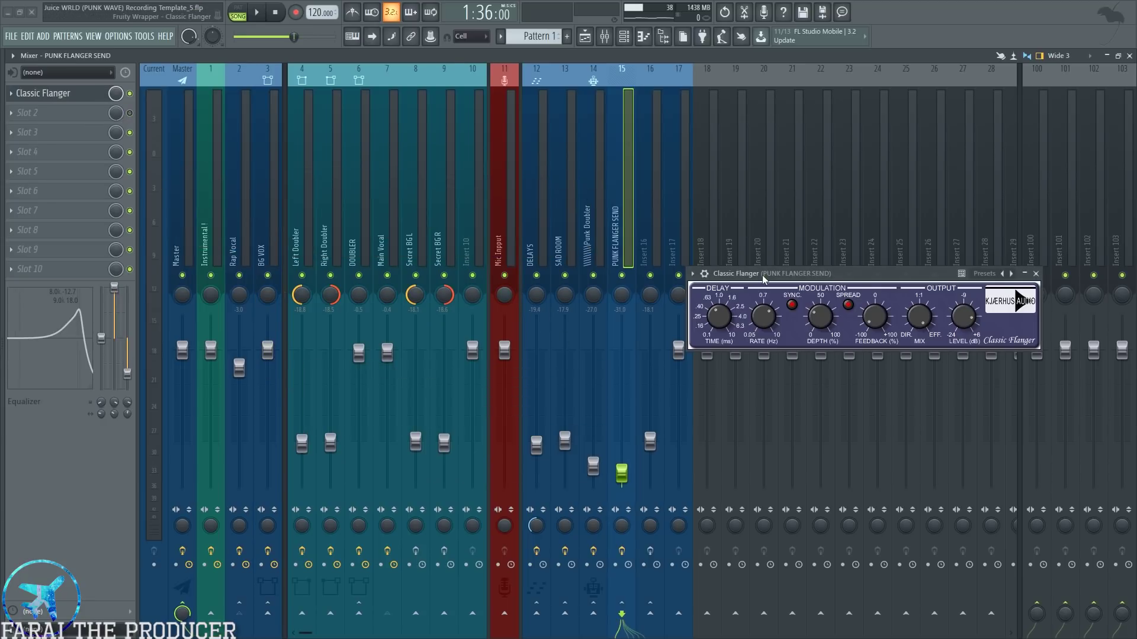
# - Move the Classic Flanger window aside and open SPL Vitalizer MK2-T on the Instrumental track for inspection
pyautogui.moveTo(763, 280); pyautogui.dragTo(334, 431)
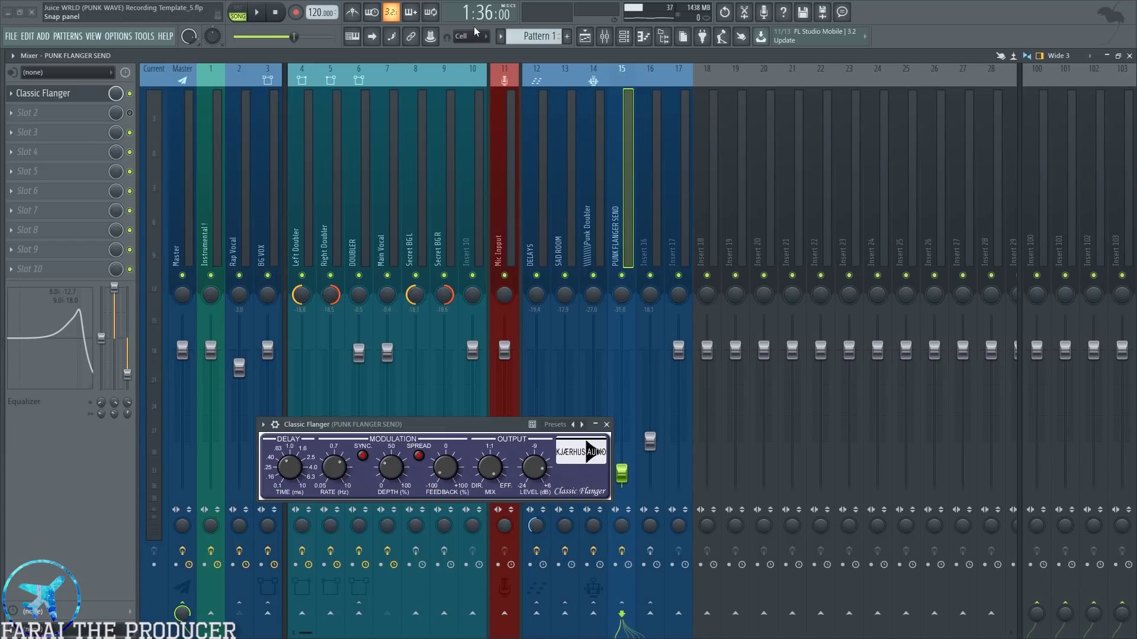
pyautogui.click(213, 231)
pyautogui.click(98, 119)
pyautogui.click(98, 119)
pyautogui.click(50, 92)
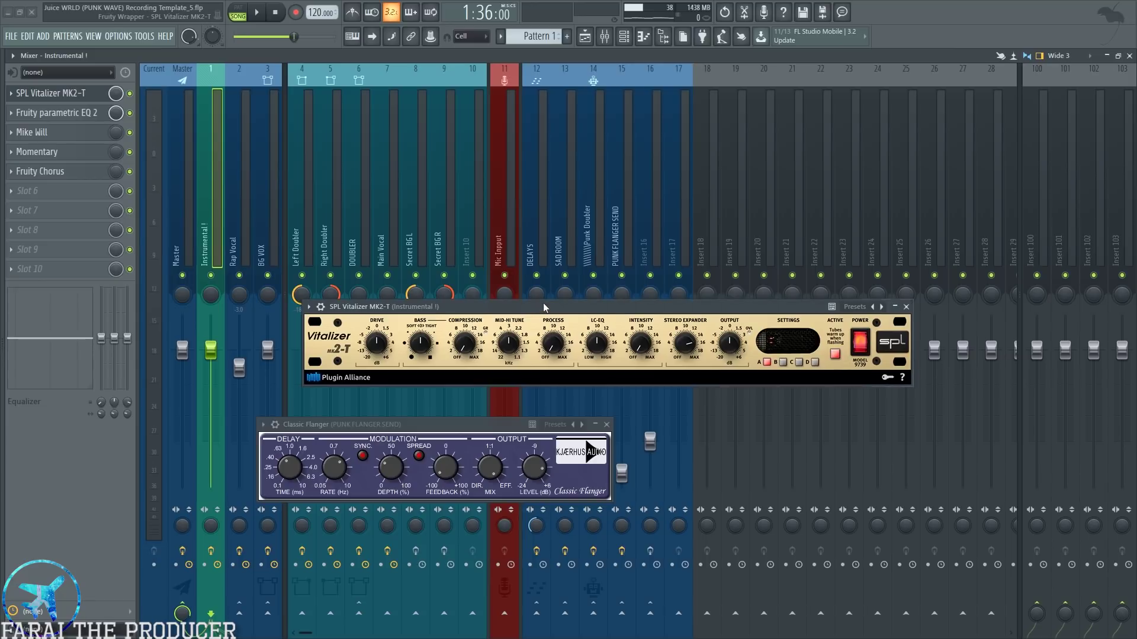
pyautogui.moveTo(545, 308); pyautogui.dragTo(507, 309)
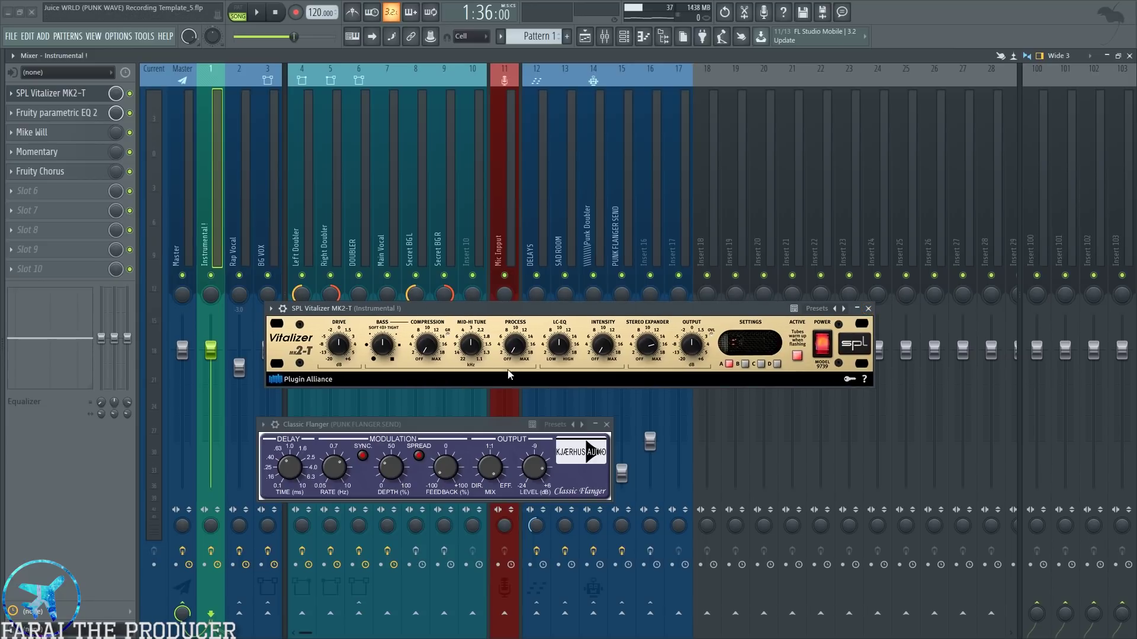
pyautogui.moveTo(390, 319); pyautogui.dragTo(359, 332)
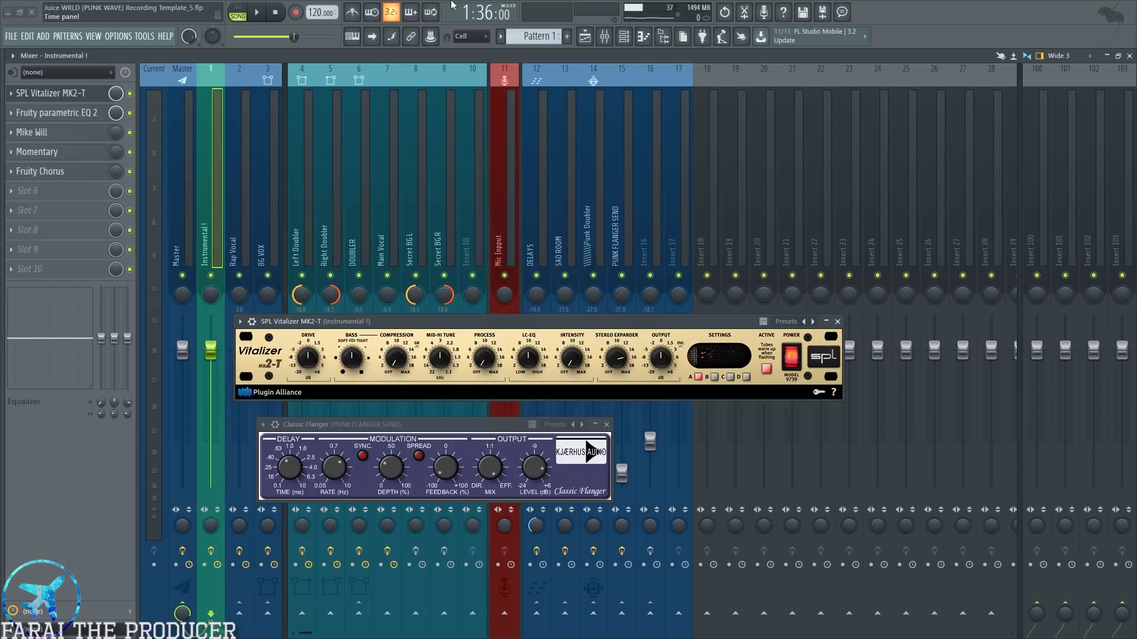
# - Compare the soloed Instrumental track with SPL Vitalizer MK2-T bypassed and enabled, unsolo it, and close both open plugin windows
pyautogui.click(130, 93)
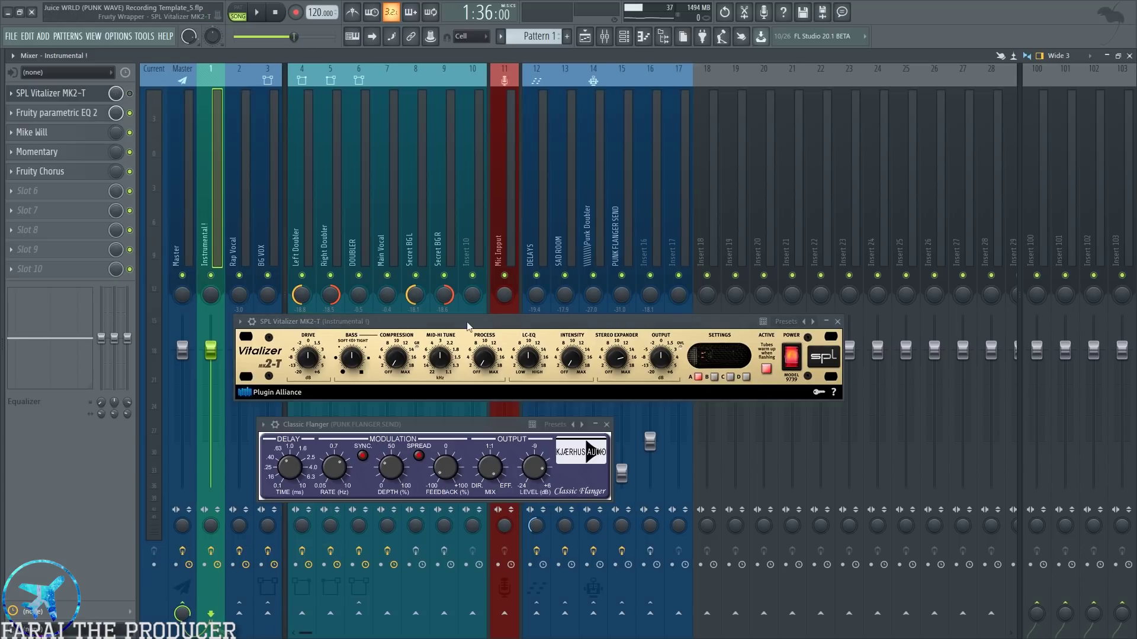
pyautogui.press('space')
pyautogui.rightClick(211, 275)
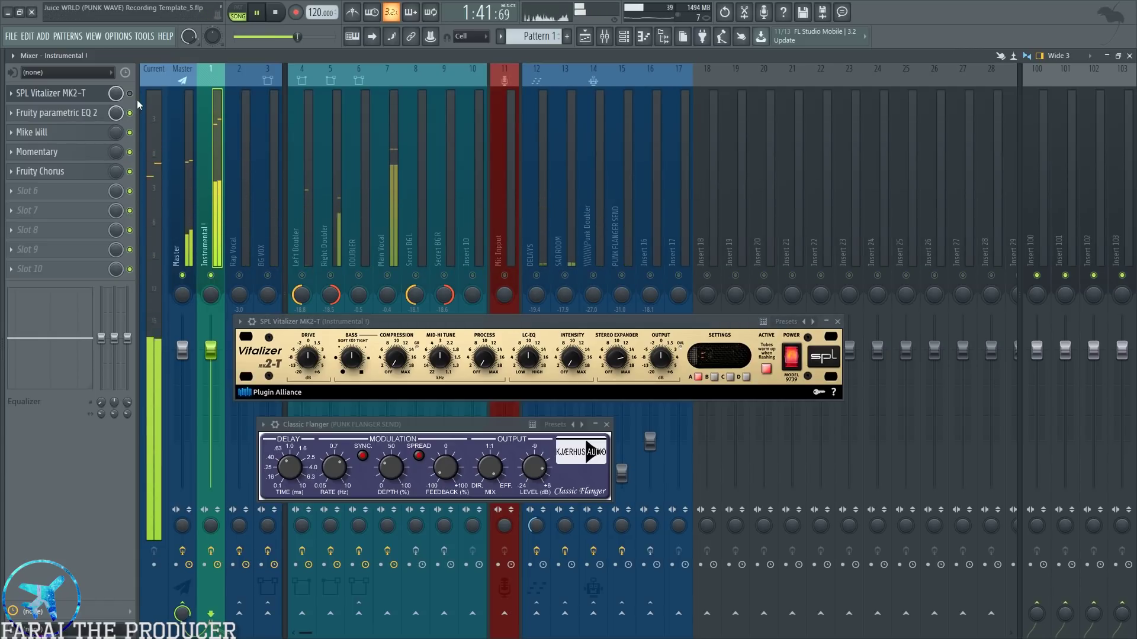
pyautogui.press('space')
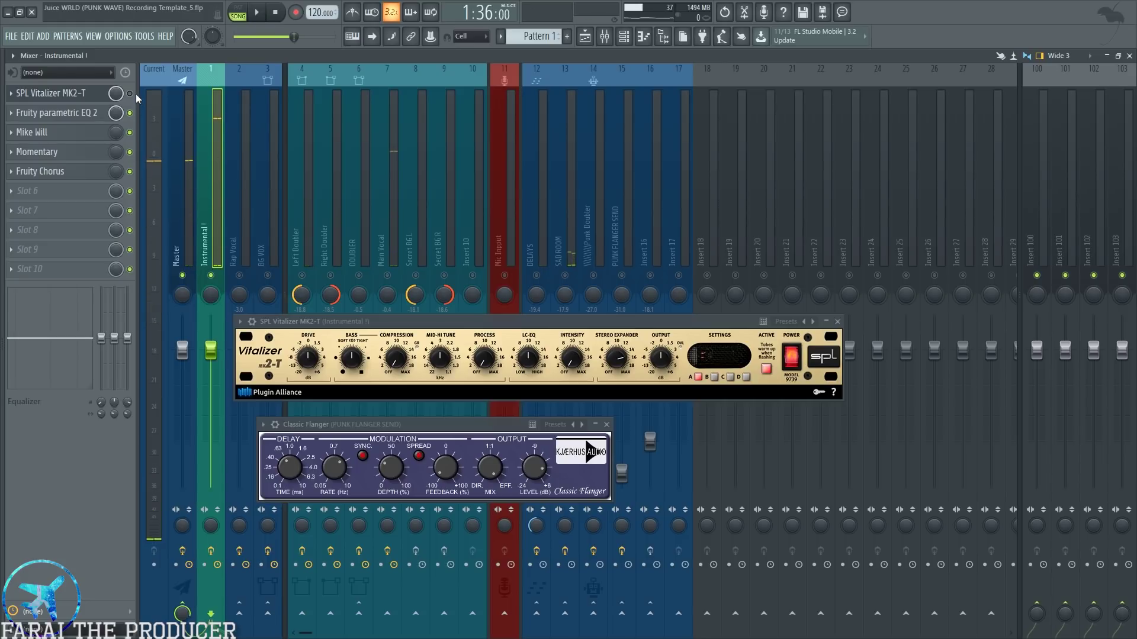
pyautogui.press('space')
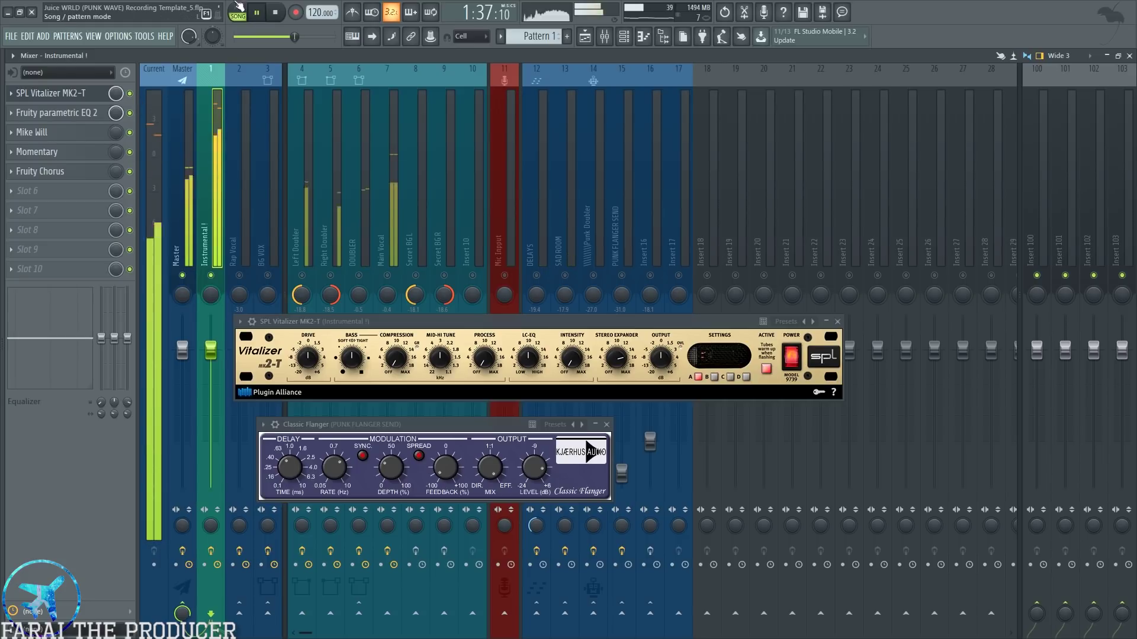
pyautogui.press('space')
pyautogui.rightClick(211, 276)
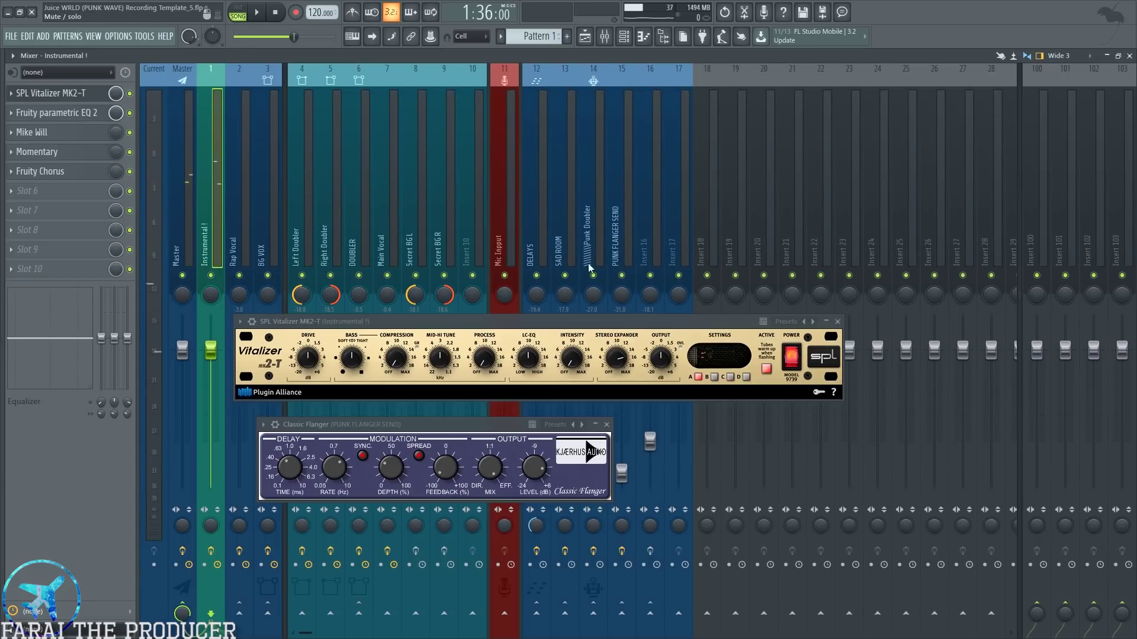
pyautogui.click(839, 322)
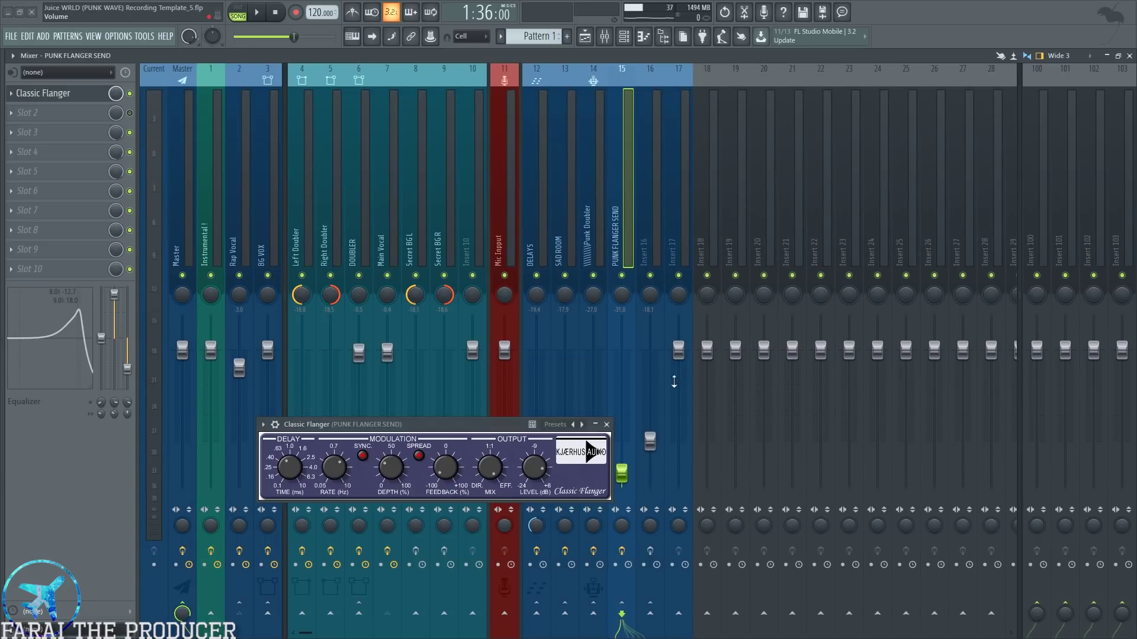
pyautogui.click(607, 425)
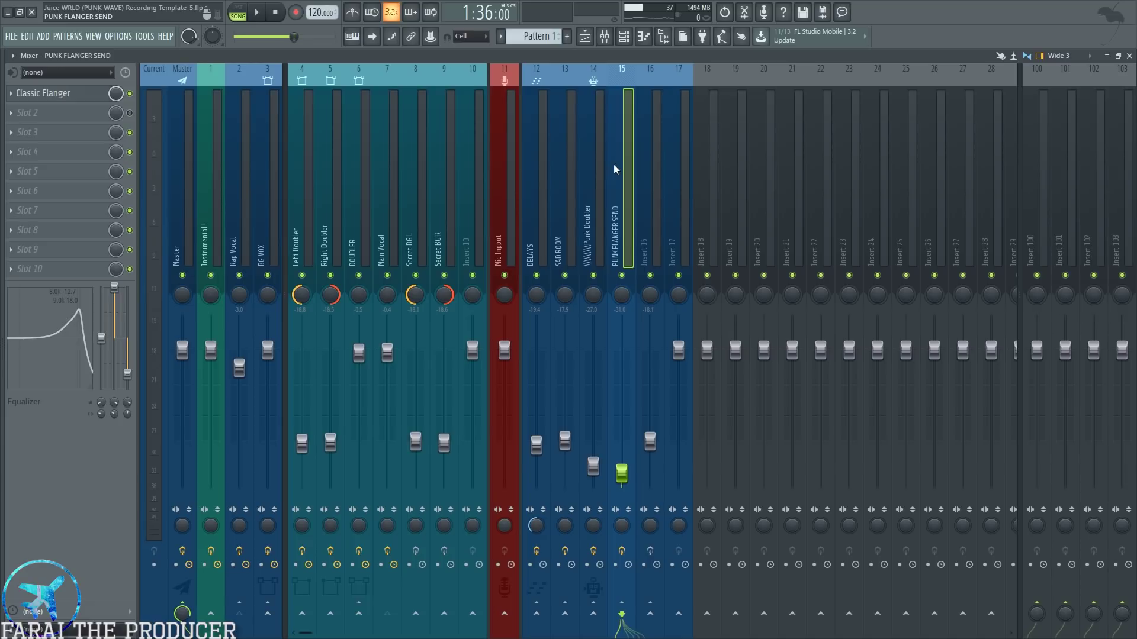
# - Open the DOUBLER track's Pitcher, GTR Stomp 2 Stereo, AIRStereoWidth and SPL Vitalizer MK2-T for inspection
pyautogui.click(357, 187)
pyautogui.click(29, 93)
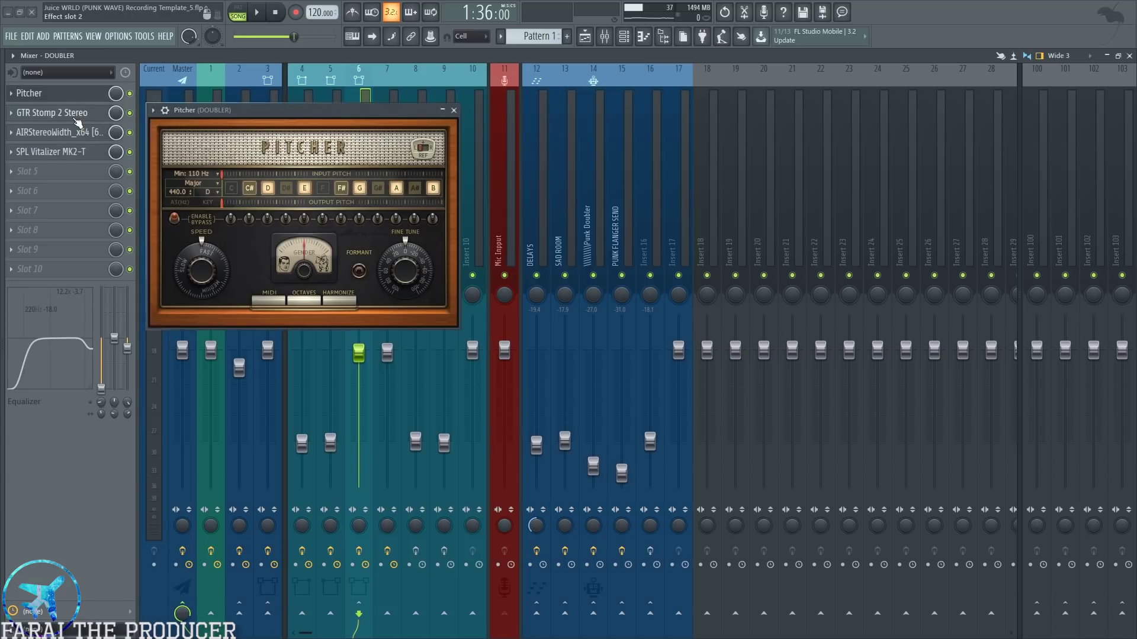
pyautogui.click(53, 112)
pyautogui.click(59, 132)
pyautogui.click(79, 155)
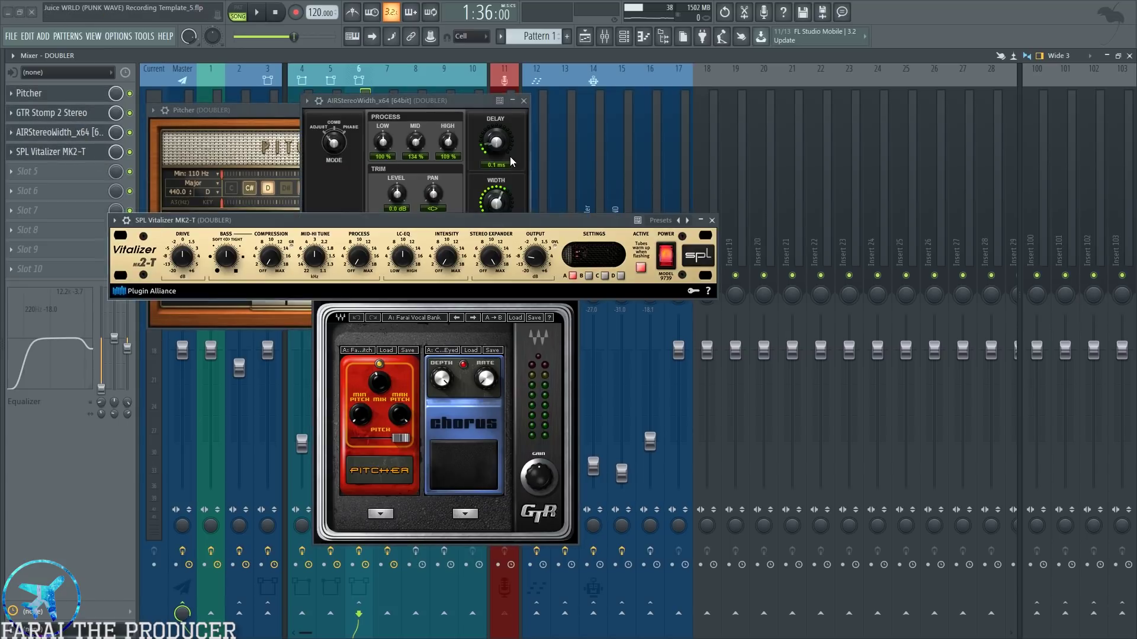
# - Show the song's clips and play the arrangement from bar 57
pyautogui.click(605, 36)
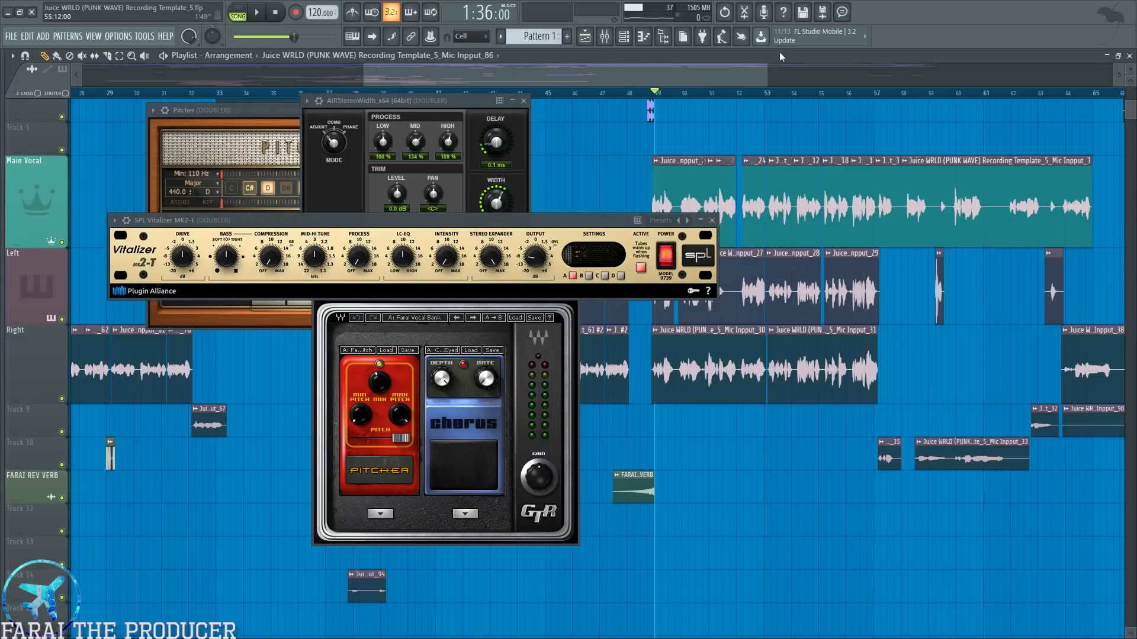
pyautogui.moveTo(728, 72); pyautogui.dragTo(745, 73)
pyautogui.click(834, 92)
pyautogui.press('space')
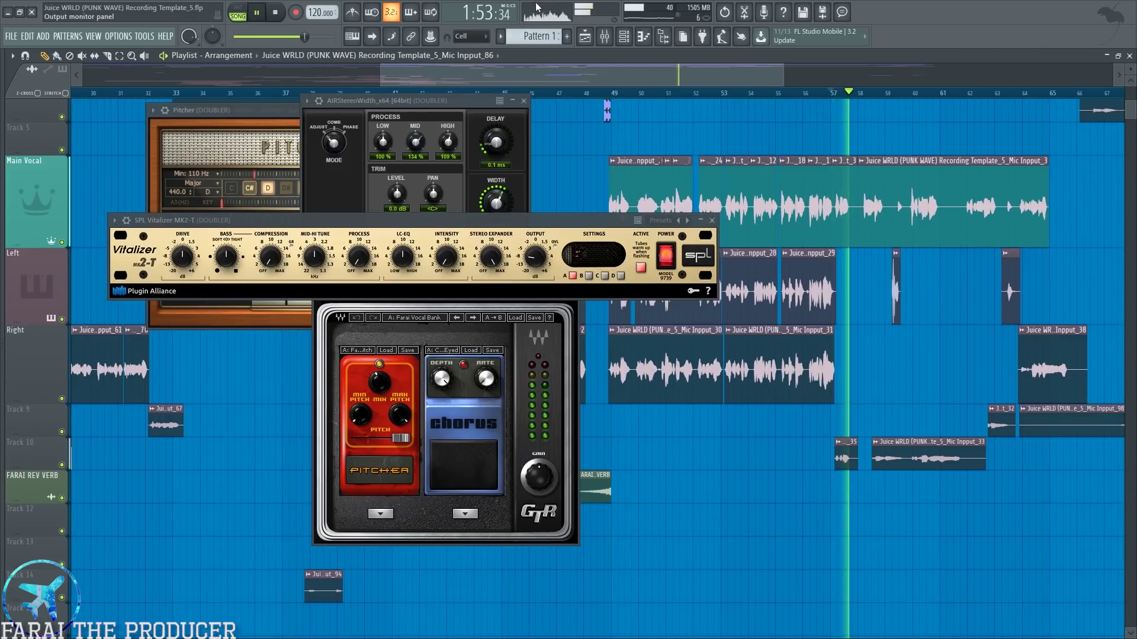
# - Return to the mixer and clear the DOUBLER track's plugin windows away, keeping only GTR Stomp 2 Stereo open
pyautogui.press('F9')
pyautogui.click(523, 100)
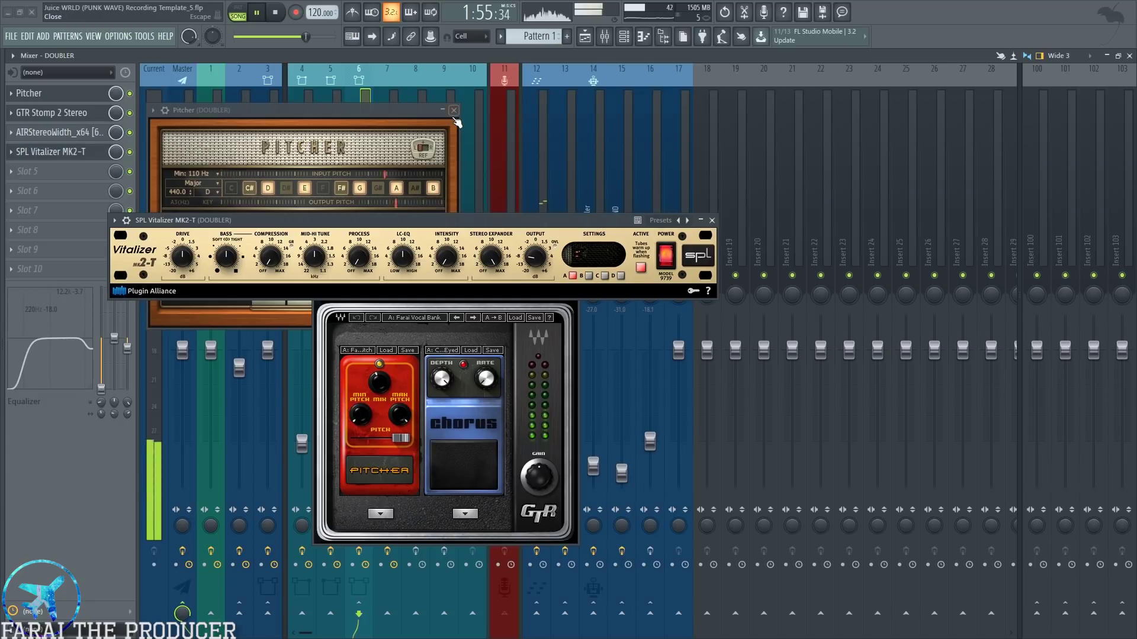
pyautogui.click(457, 110)
pyautogui.moveTo(463, 291); pyautogui.dragTo(527, 326)
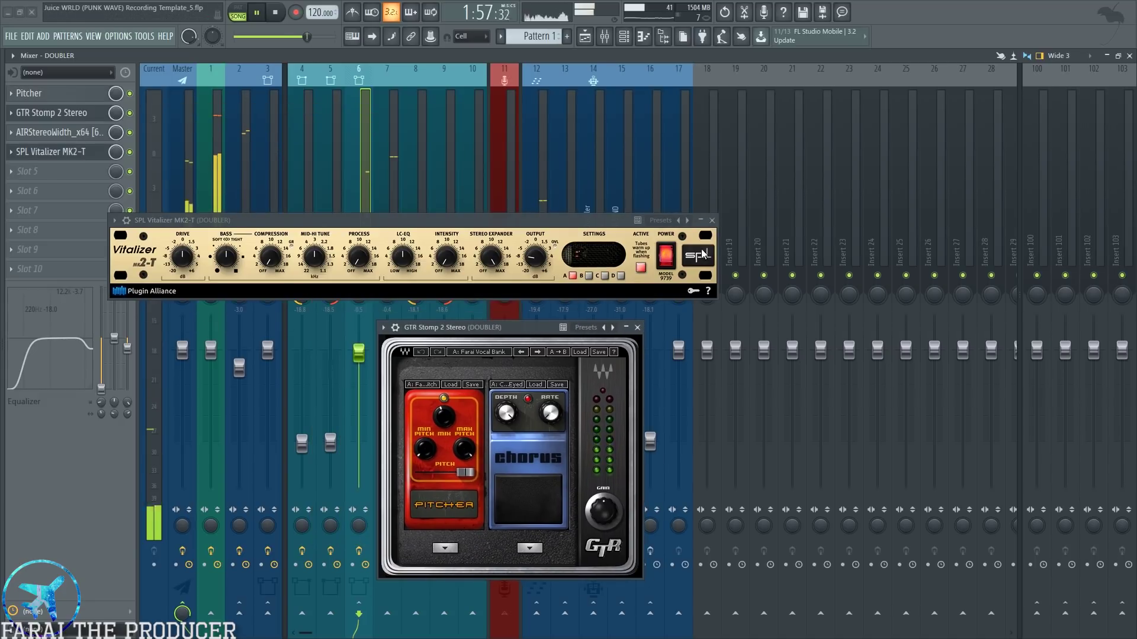
pyautogui.click(346, 208)
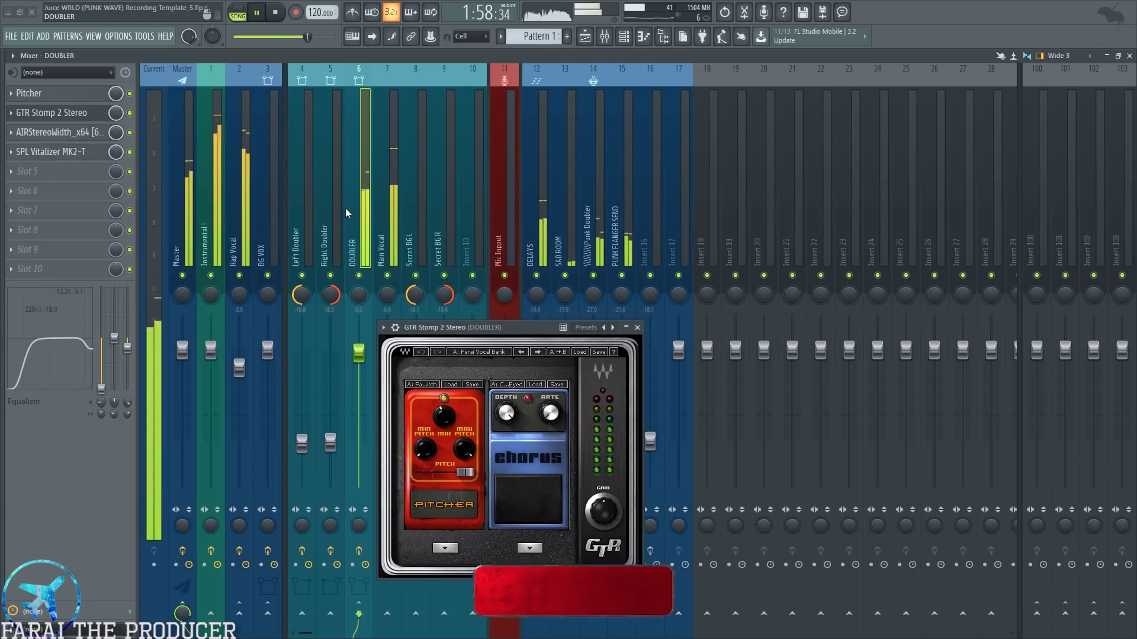
# - Reopen Pitcher, AIRStereoWidth and SPL Vitalizer MK2-T on DOUBLER, stop playback, and arrange the plugin windows around GTR Stomp 2 Stereo
pyautogui.click(35, 93)
pyautogui.moveTo(310, 112); pyautogui.dragTo(849, 291)
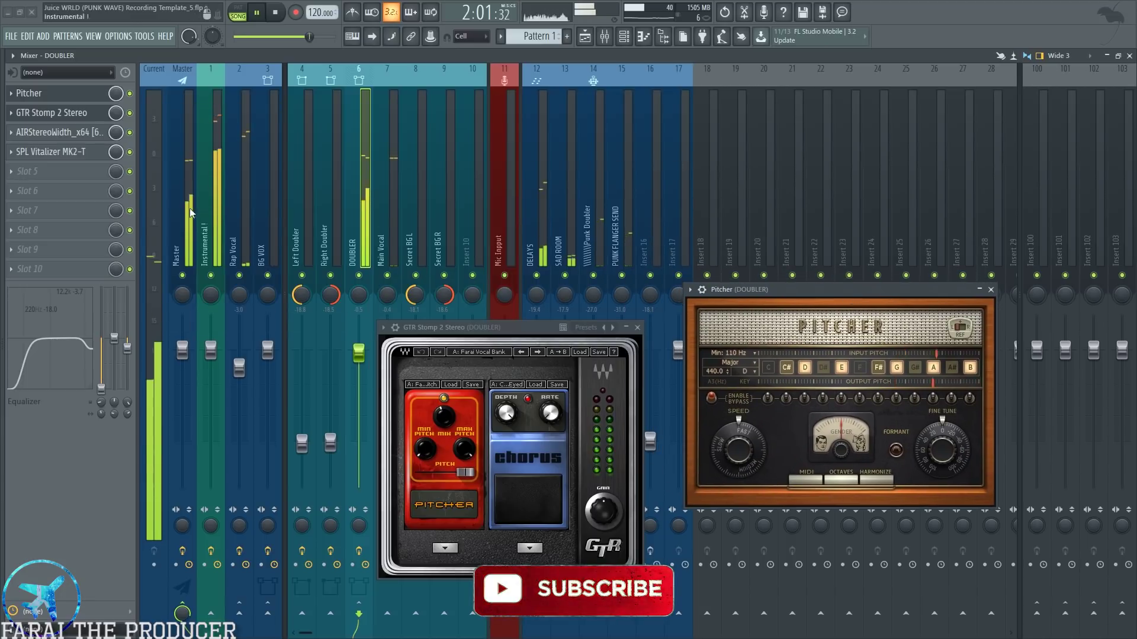
pyautogui.click(59, 132)
pyautogui.click(69, 152)
pyautogui.moveTo(507, 221); pyautogui.dragTo(938, 124)
pyautogui.press('space')
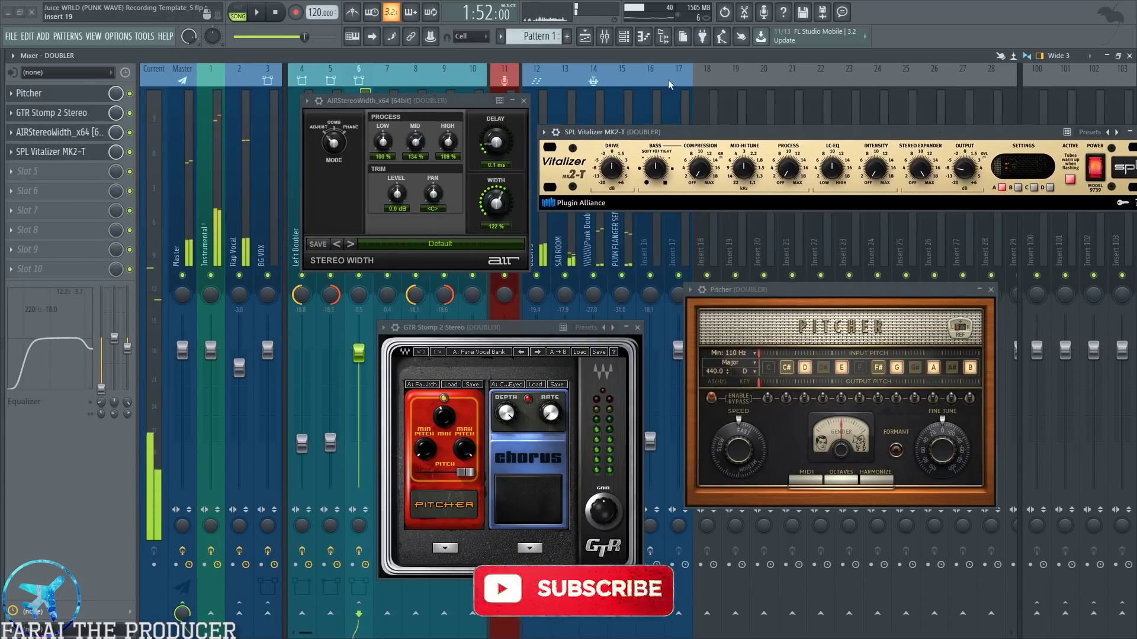
pyautogui.click(513, 328)
pyautogui.moveTo(510, 326); pyautogui.dragTo(492, 279)
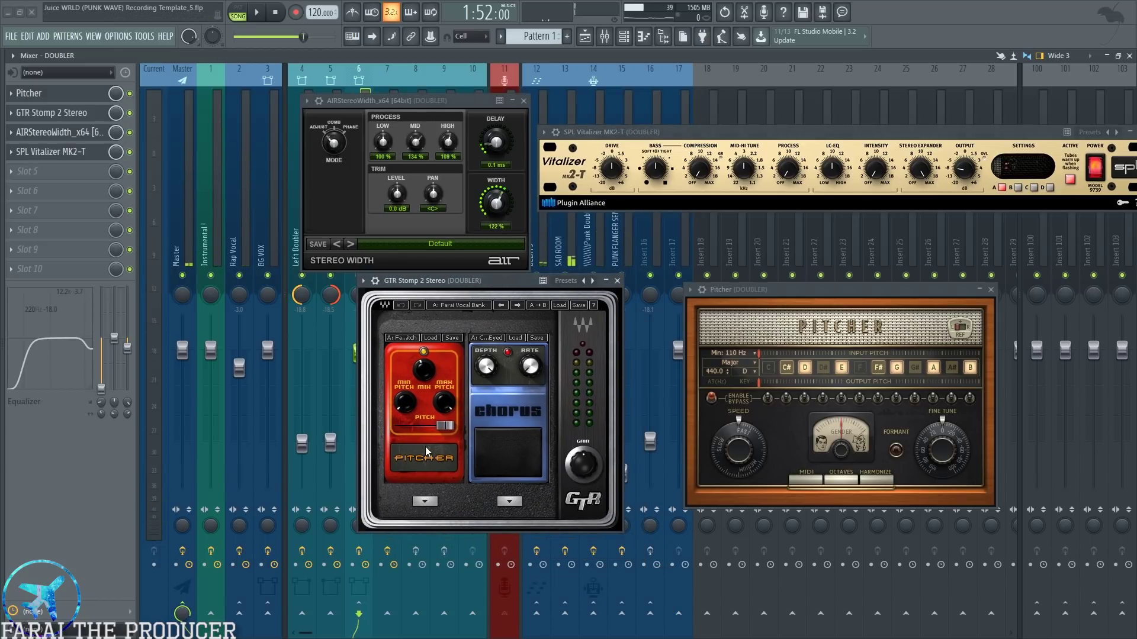
pyautogui.moveTo(432, 286); pyautogui.dragTo(433, 298)
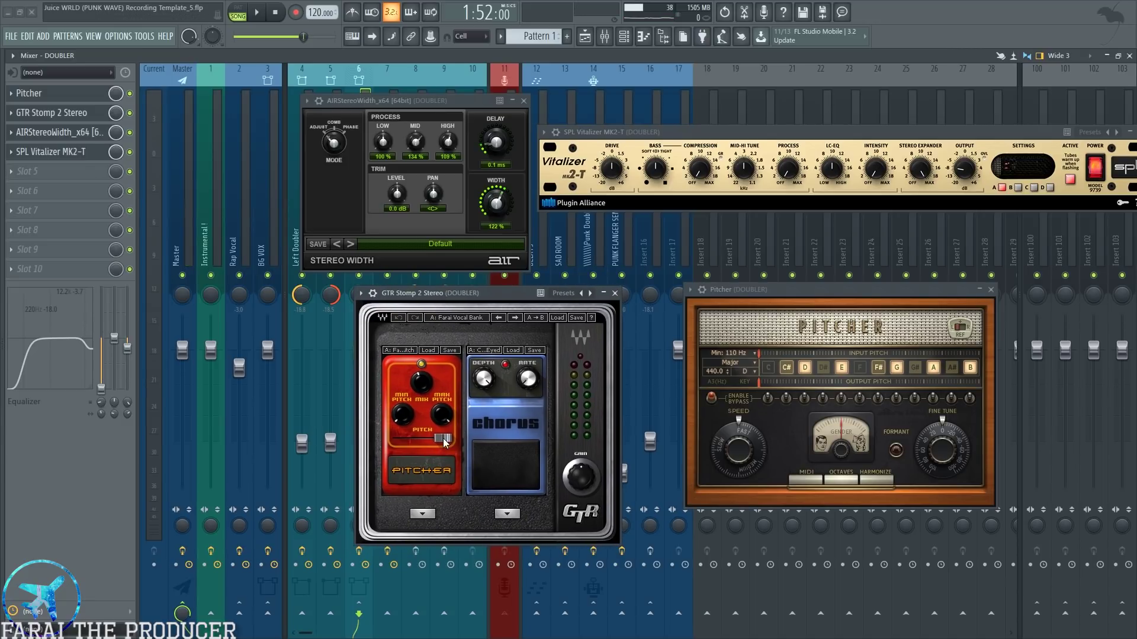
pyautogui.moveTo(387, 102); pyautogui.dragTo(591, 120)
# - Play the DOUBLER track soloed with GTR Stomp 2 Stereo enabled and bypassed, checking the arrangement meanwhile, and unsolo it
pyautogui.press('space')
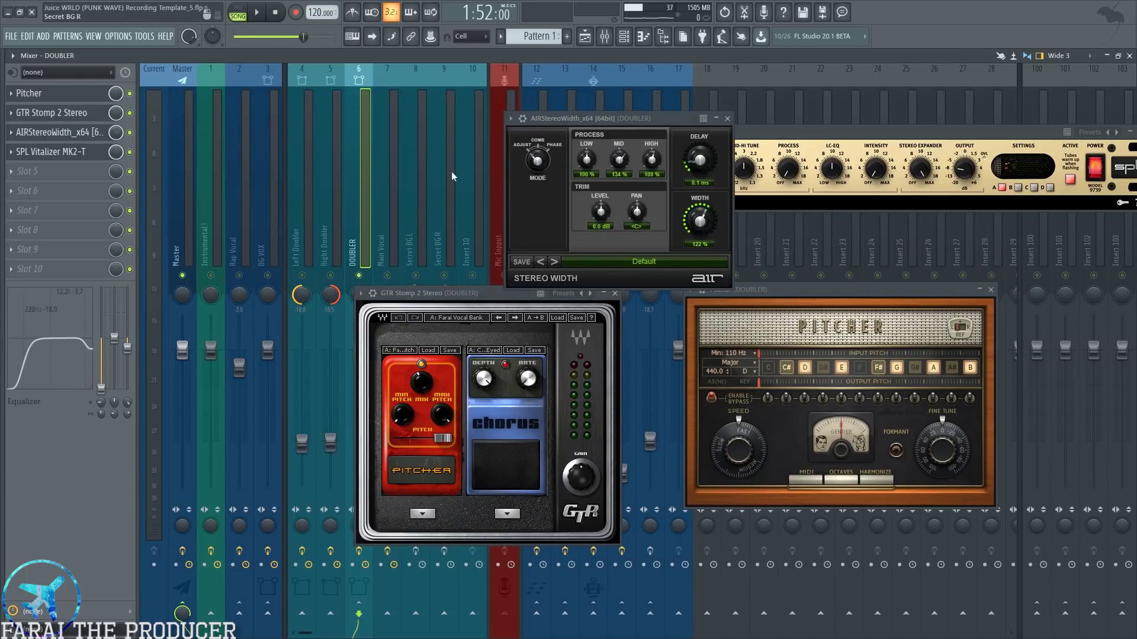
pyautogui.press('F5')
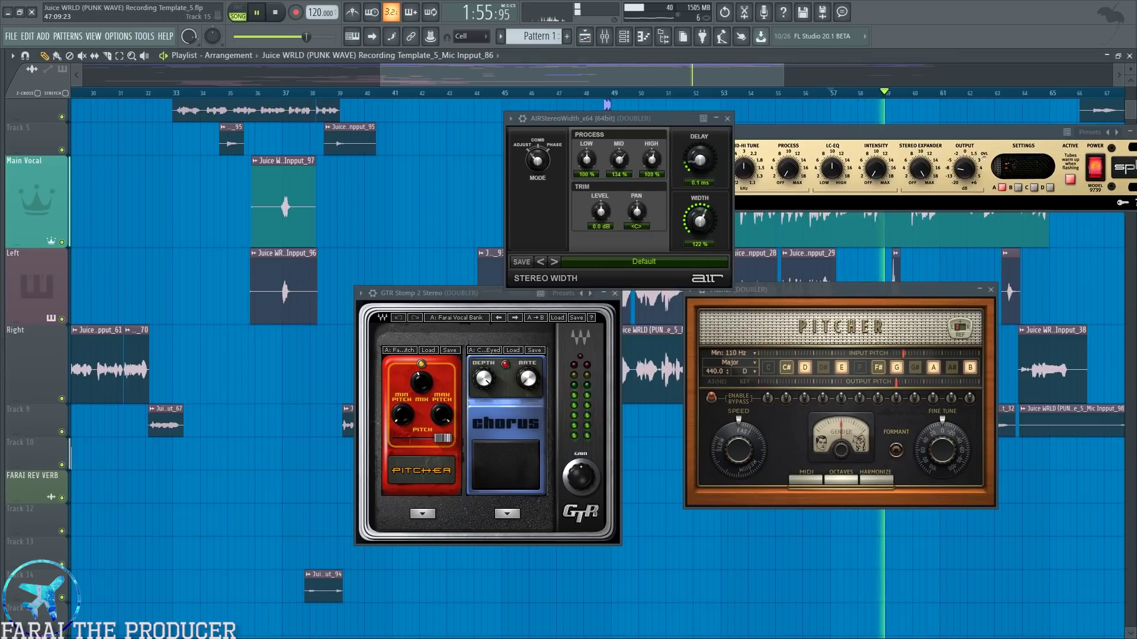
pyautogui.moveTo(481, 300); pyautogui.dragTo(472, 341)
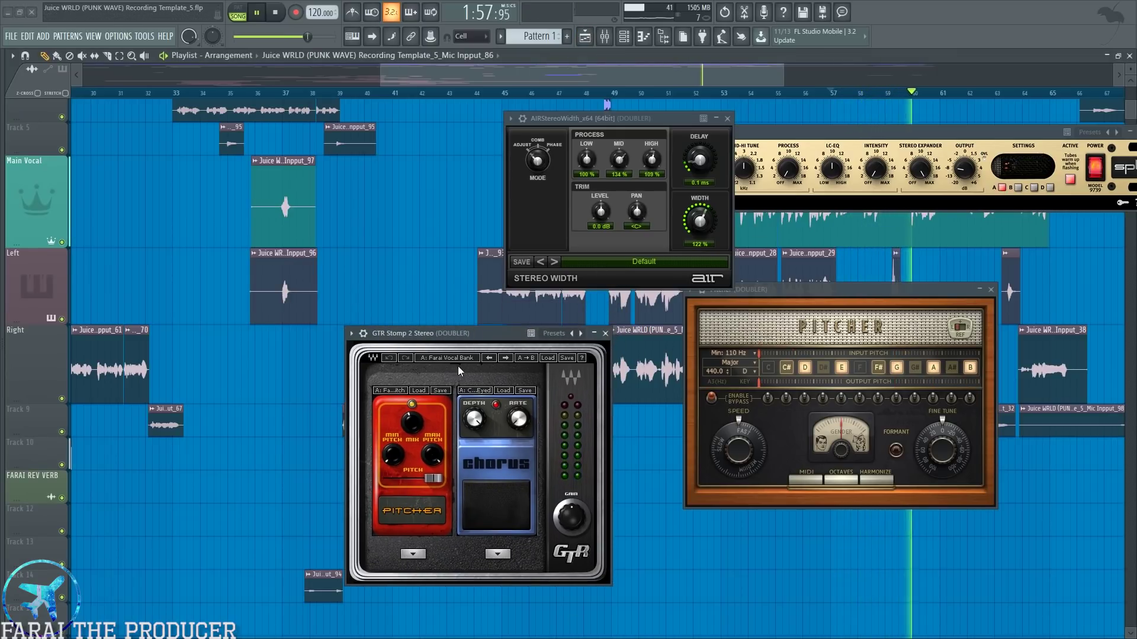
pyautogui.press('F9')
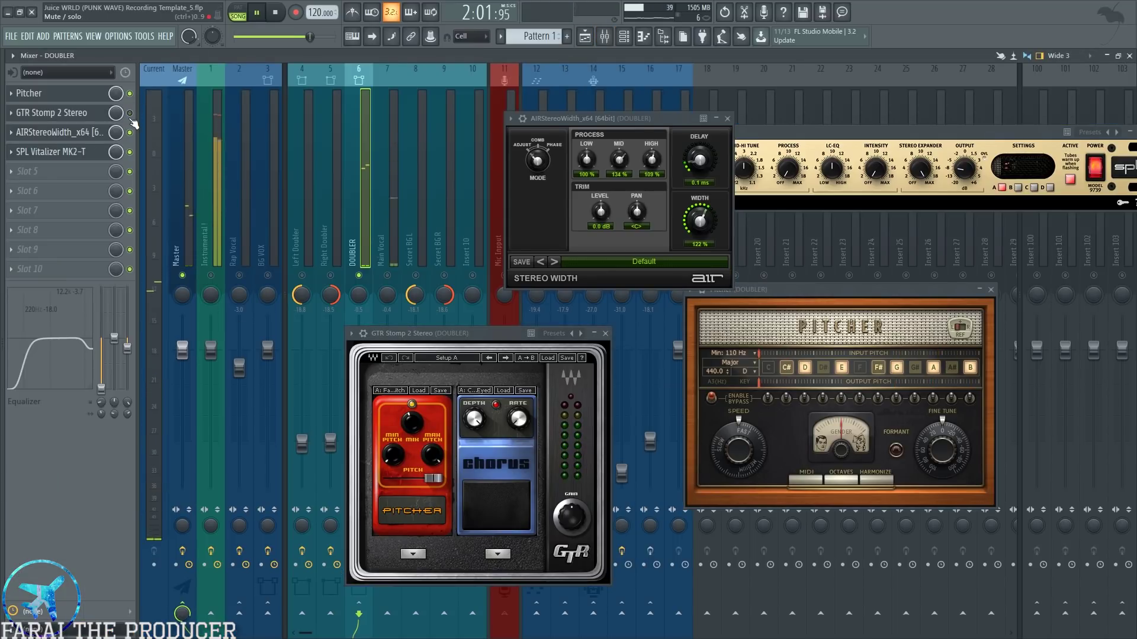
pyautogui.click(585, 40)
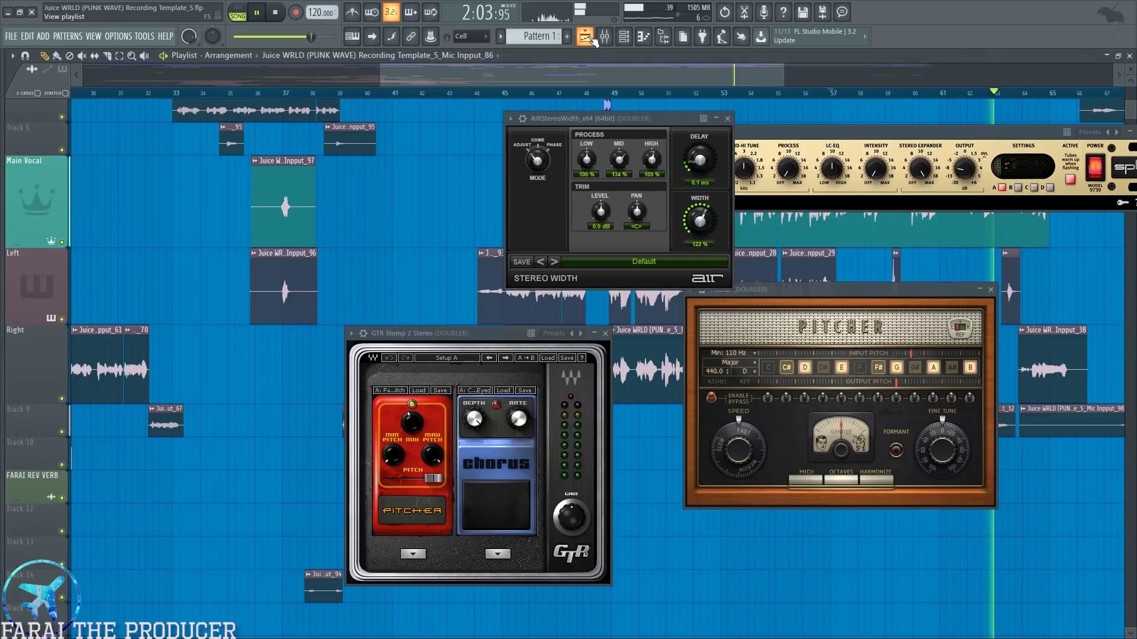
pyautogui.click(605, 38)
pyautogui.press('space')
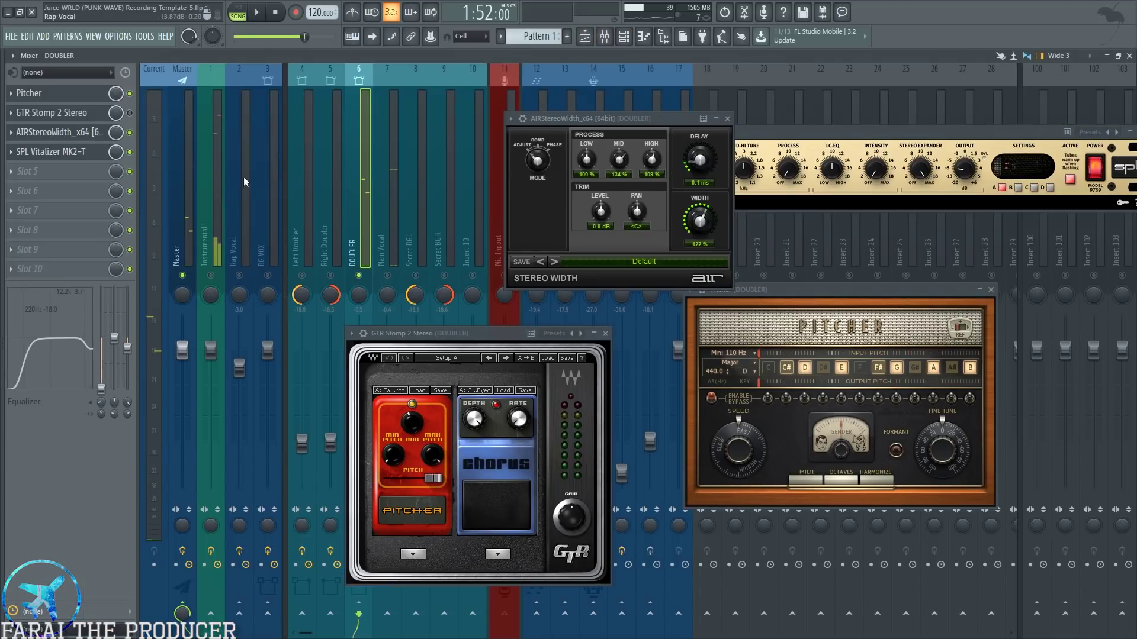
pyautogui.rightClick(360, 275)
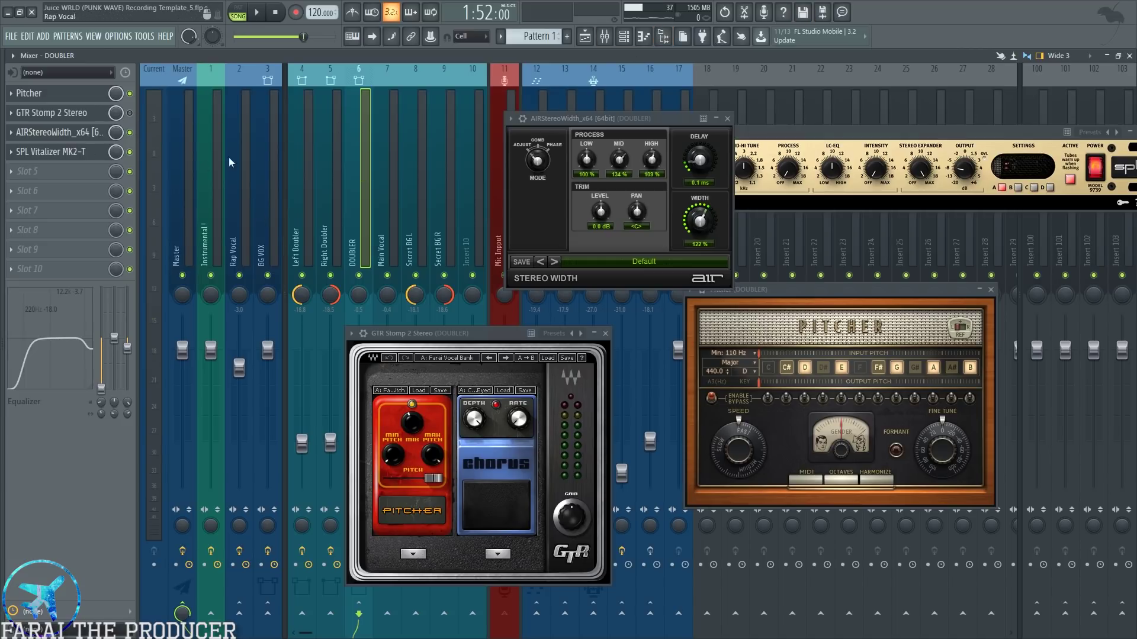
# - Play the full mix from 1:52 with DOUBLER's GTR Stomp 2 Stereo bypassed and again with it enabled, stopping after each pass
pyautogui.press('space')
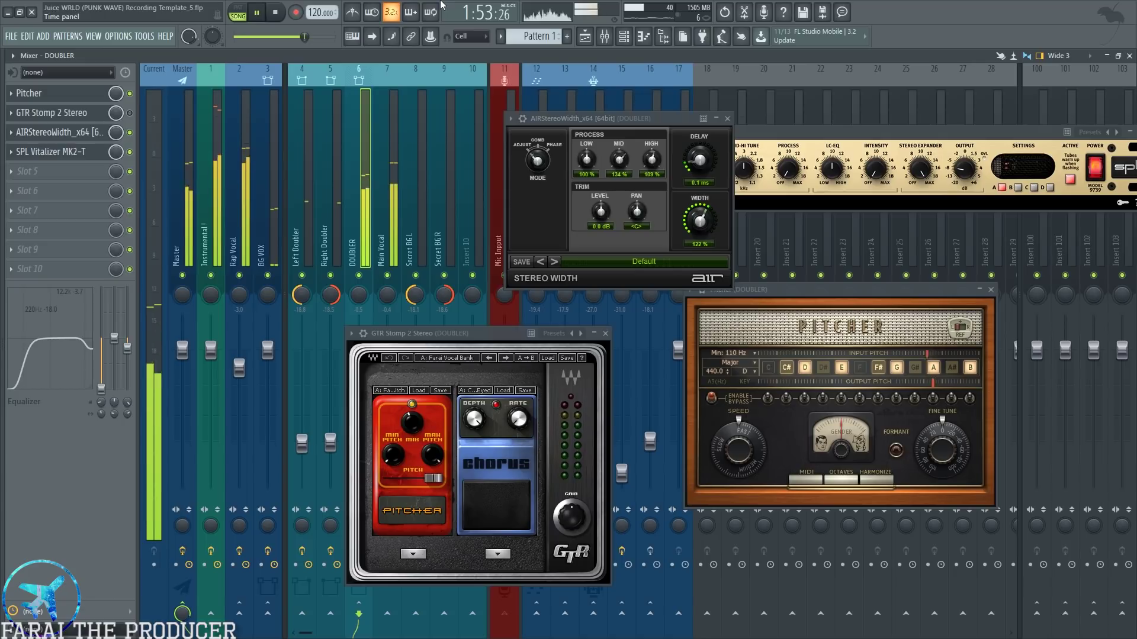
pyautogui.press('space')
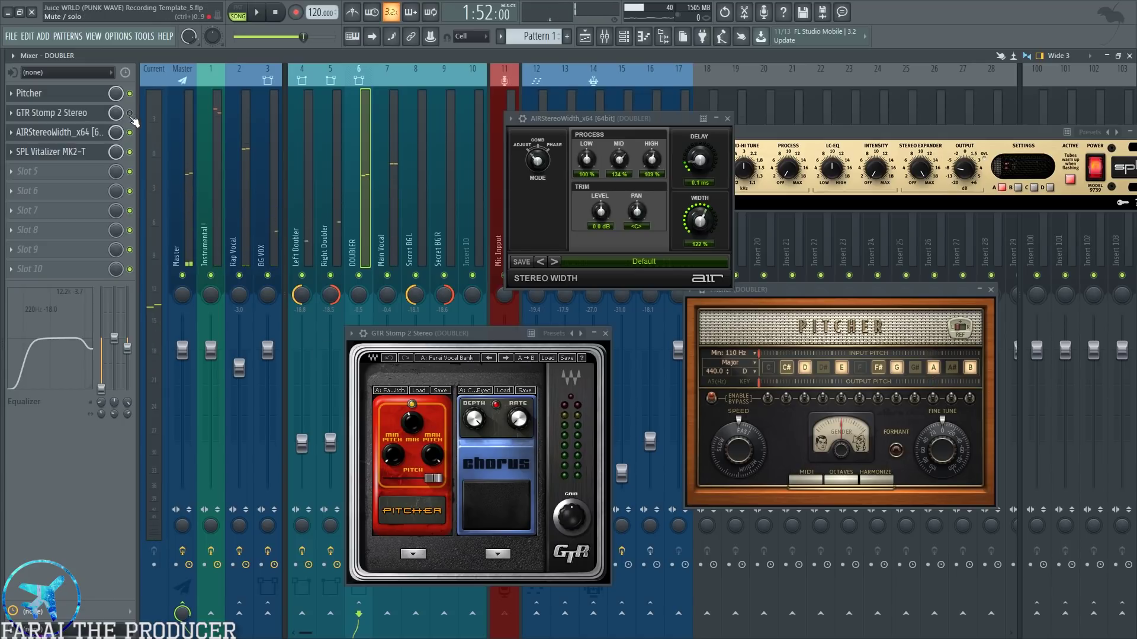
pyautogui.press('space')
pyautogui.press('space')
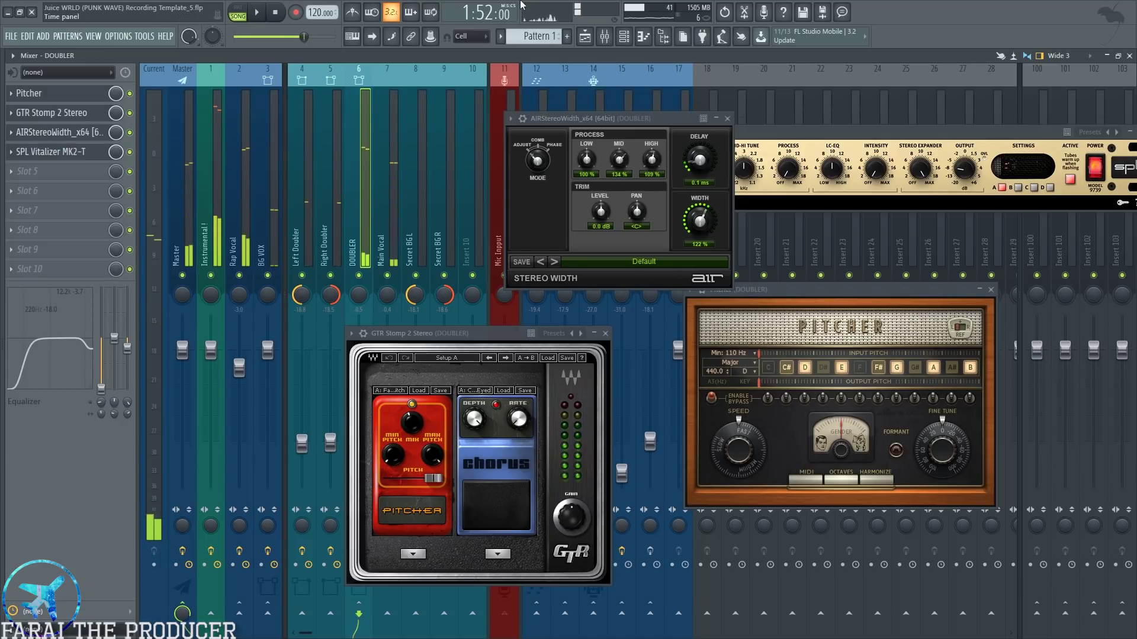
# - Rearrange the AIRStereoWidth, SPL Vitalizer MK2-T, Pitcher and GTR Stomp 2 Stereo windows closer together over the mixer
pyautogui.moveTo(553, 118); pyautogui.dragTo(465, 121)
pyautogui.moveTo(730, 135); pyautogui.dragTo(720, 175)
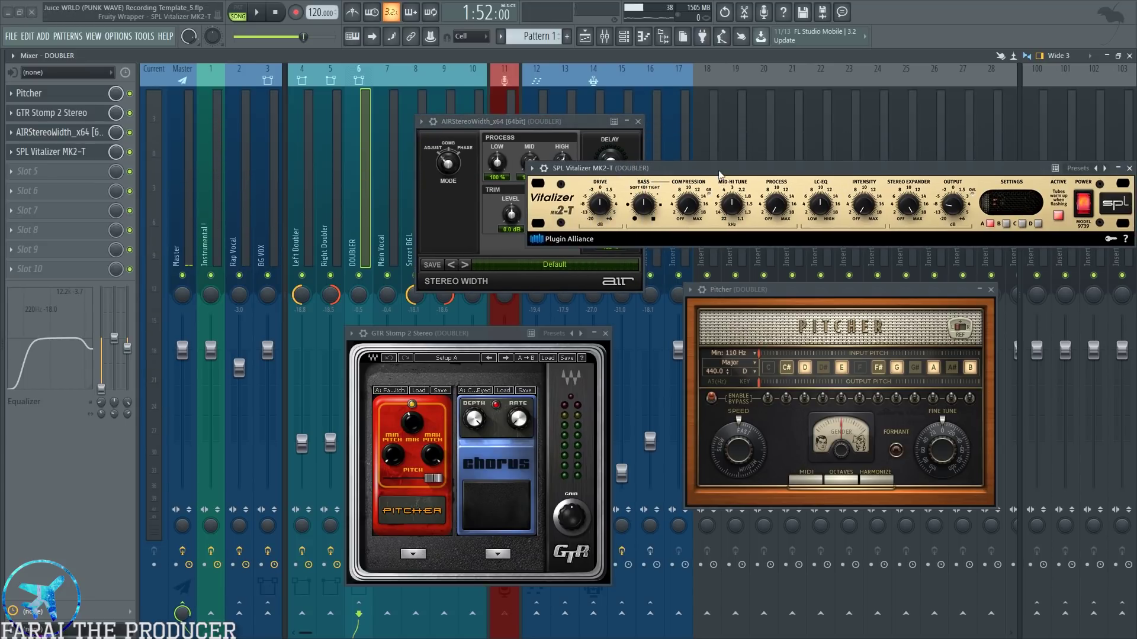
pyautogui.moveTo(769, 290); pyautogui.dragTo(742, 286)
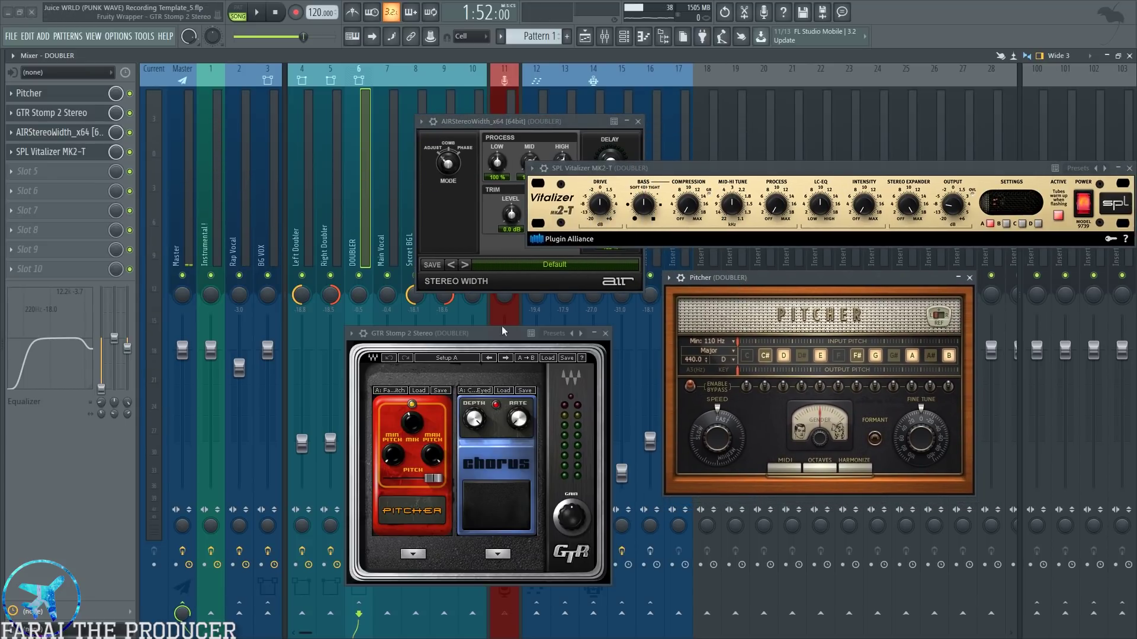
pyautogui.moveTo(502, 332); pyautogui.dragTo(504, 337)
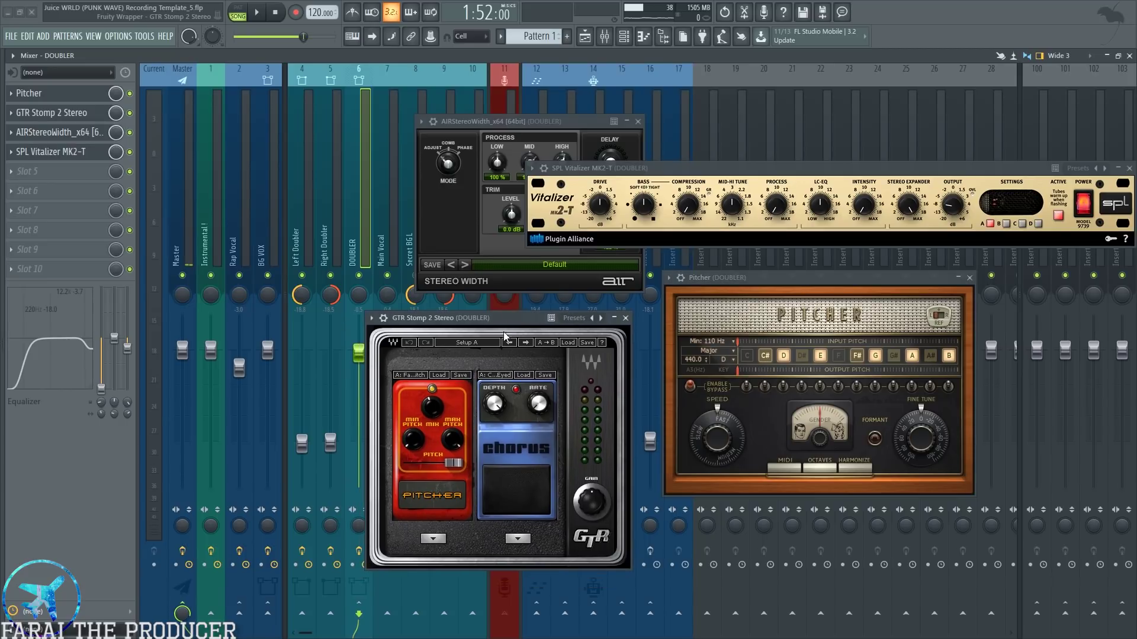
# - Close all four DOUBLER plugin windows: GTR Stomp 2 Stereo, SPL Vitalizer MK2-T, Pitcher and AIRStereoWidth
pyautogui.click(625, 318)
pyautogui.moveTo(713, 170); pyautogui.dragTo(554, 514)
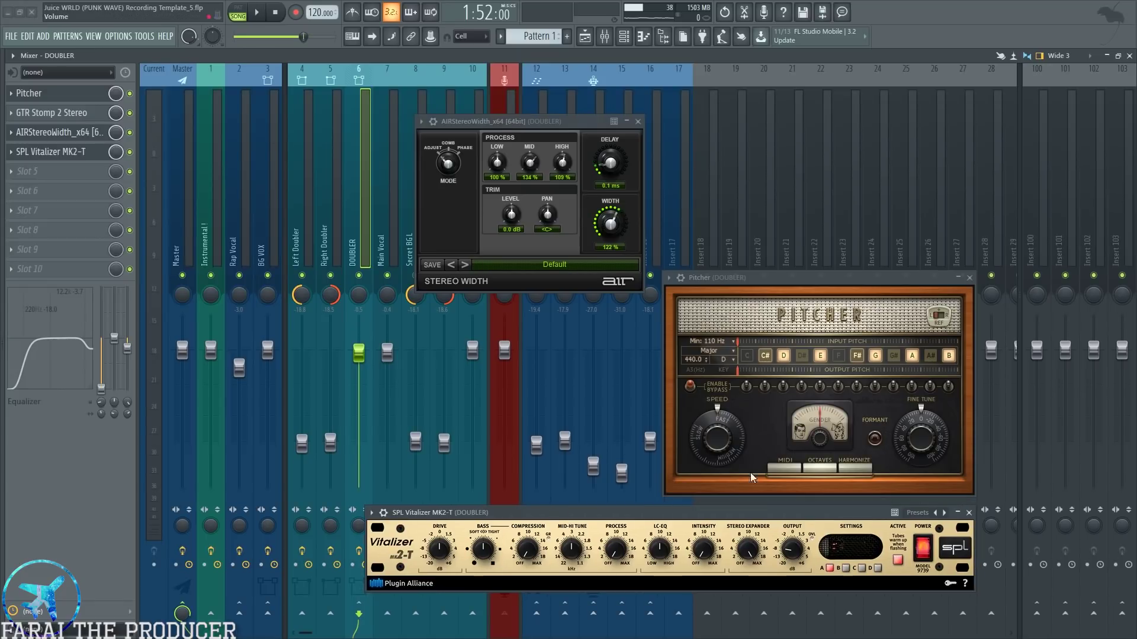
pyautogui.click(970, 511)
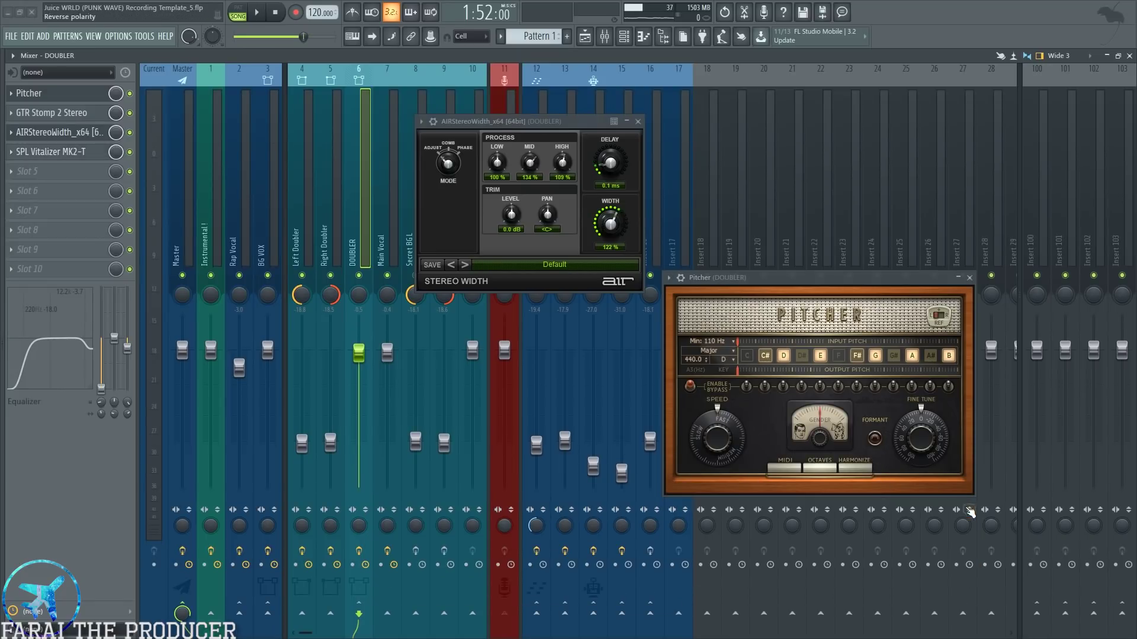
pyautogui.click(970, 278)
pyautogui.moveTo(563, 122); pyautogui.dragTo(592, 205)
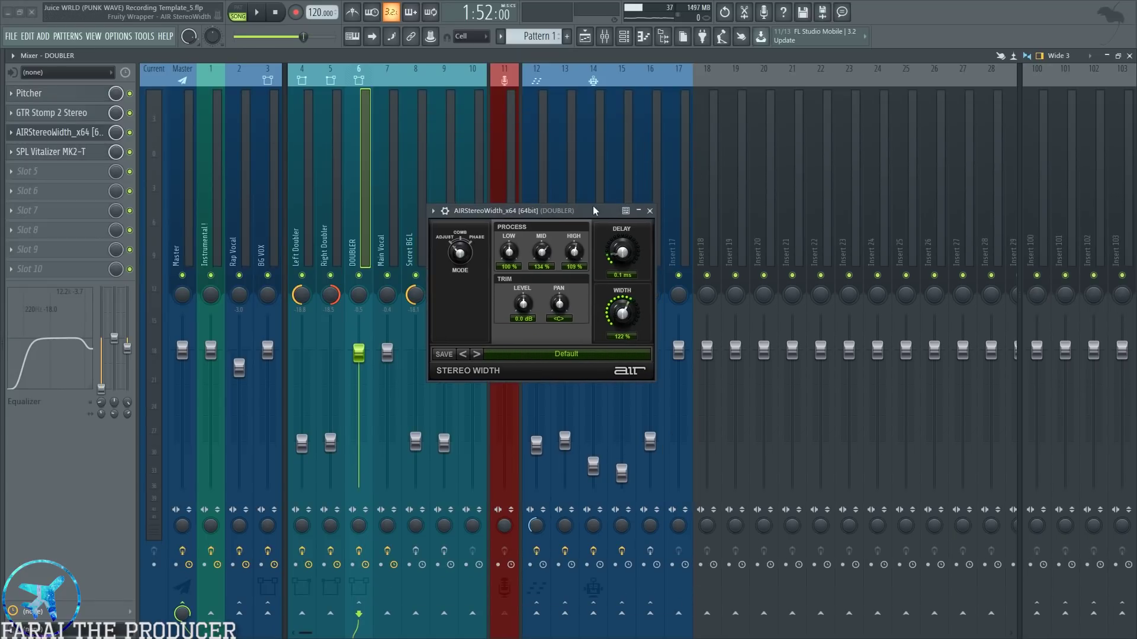
pyautogui.click(649, 211)
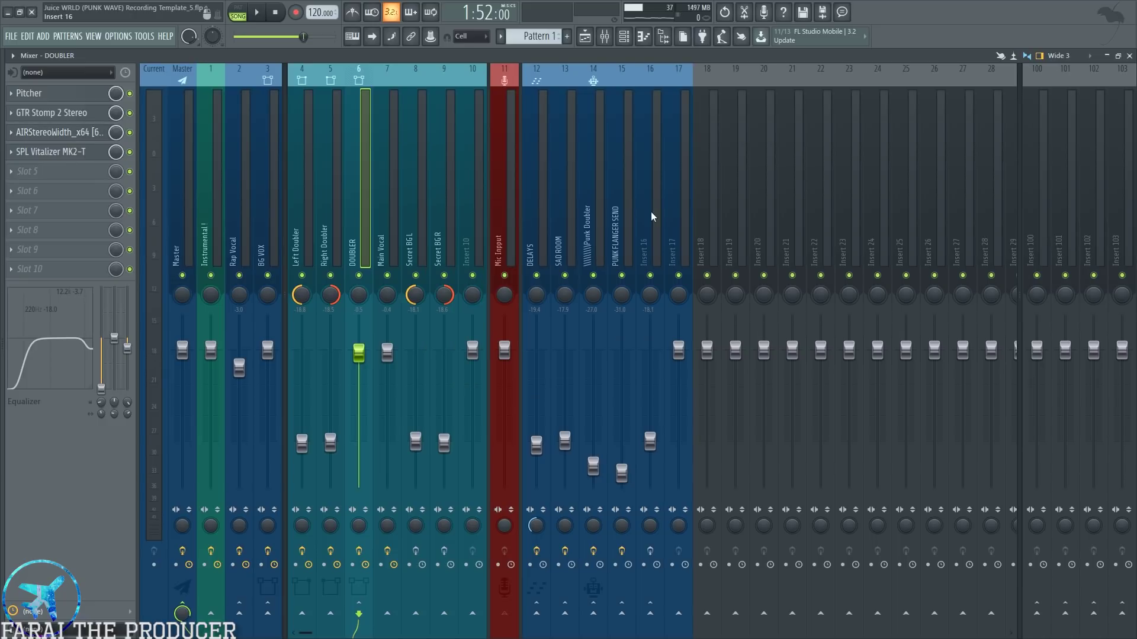
# - Select the Rap Vocal track and open its C4 Stereo multiband processor for viewing
pyautogui.click(239, 225)
pyautogui.click(59, 249)
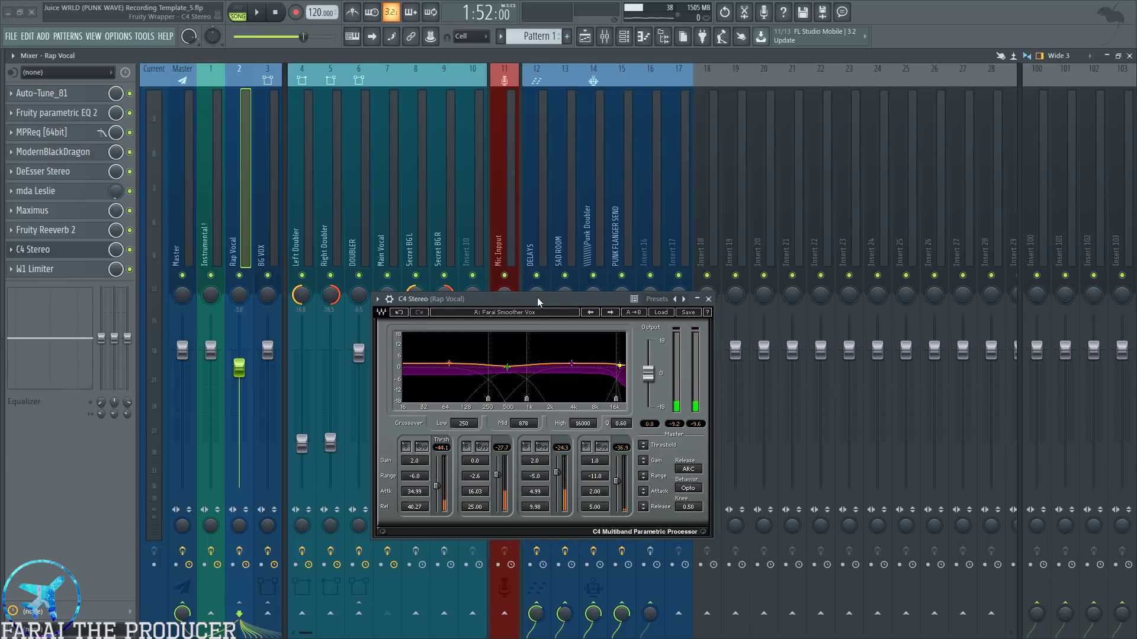
pyautogui.moveTo(537, 298); pyautogui.dragTo(550, 287)
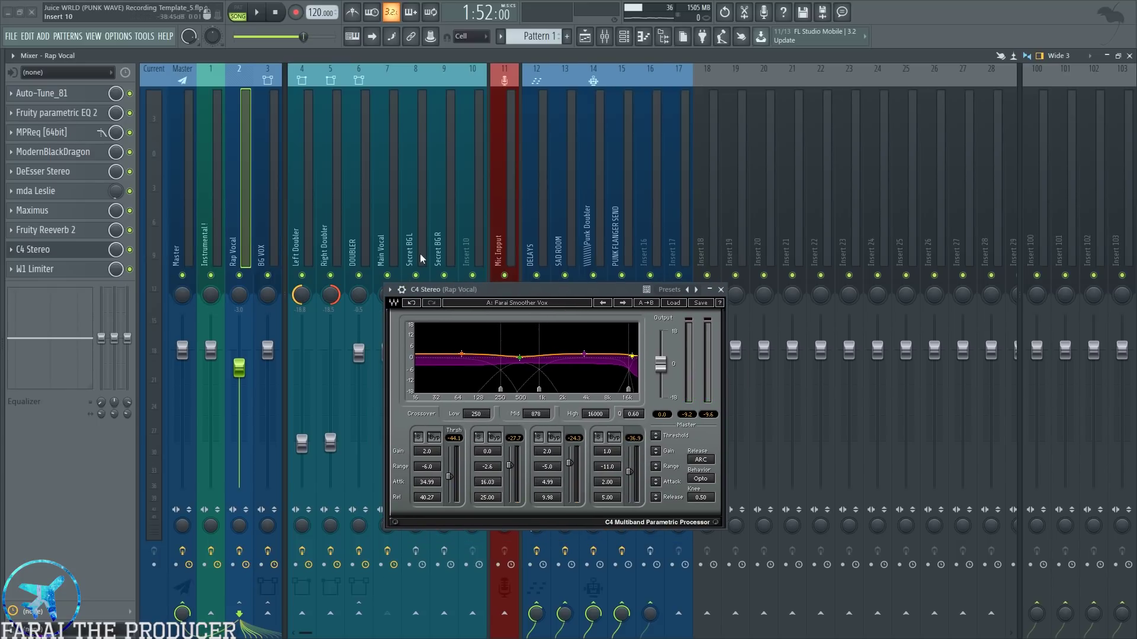